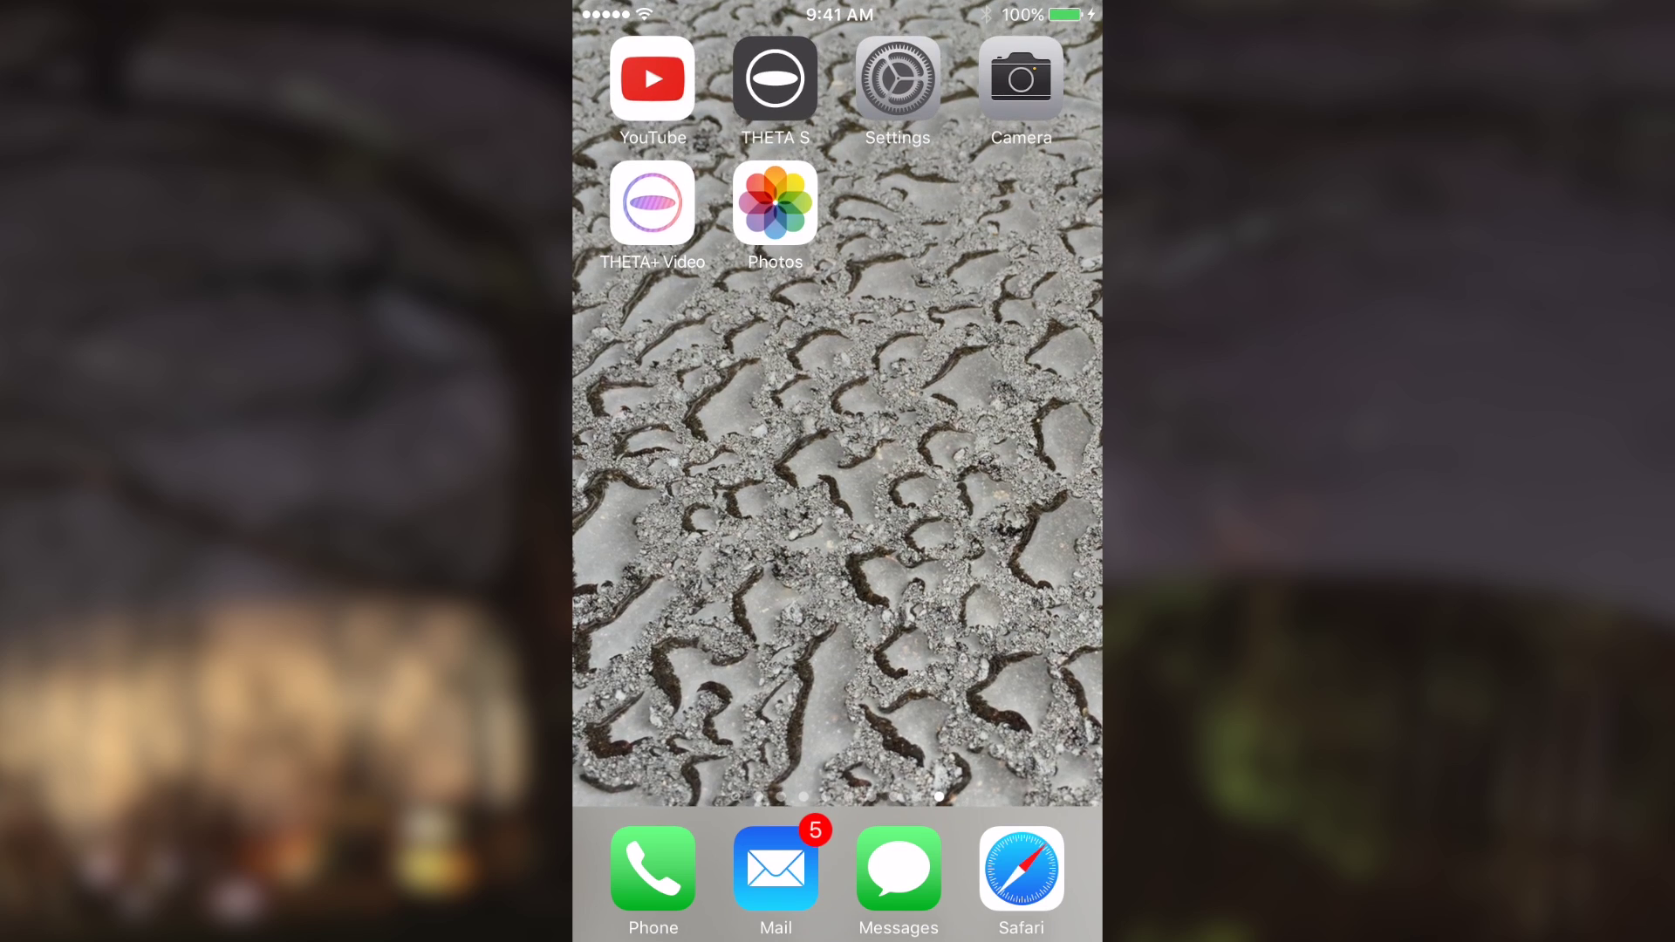
- Confirm the phone's Wi-Fi is joined to the THETA camera network, then launch the THETA S app
{"action": "left_click", "coordinate": [903, 79]}
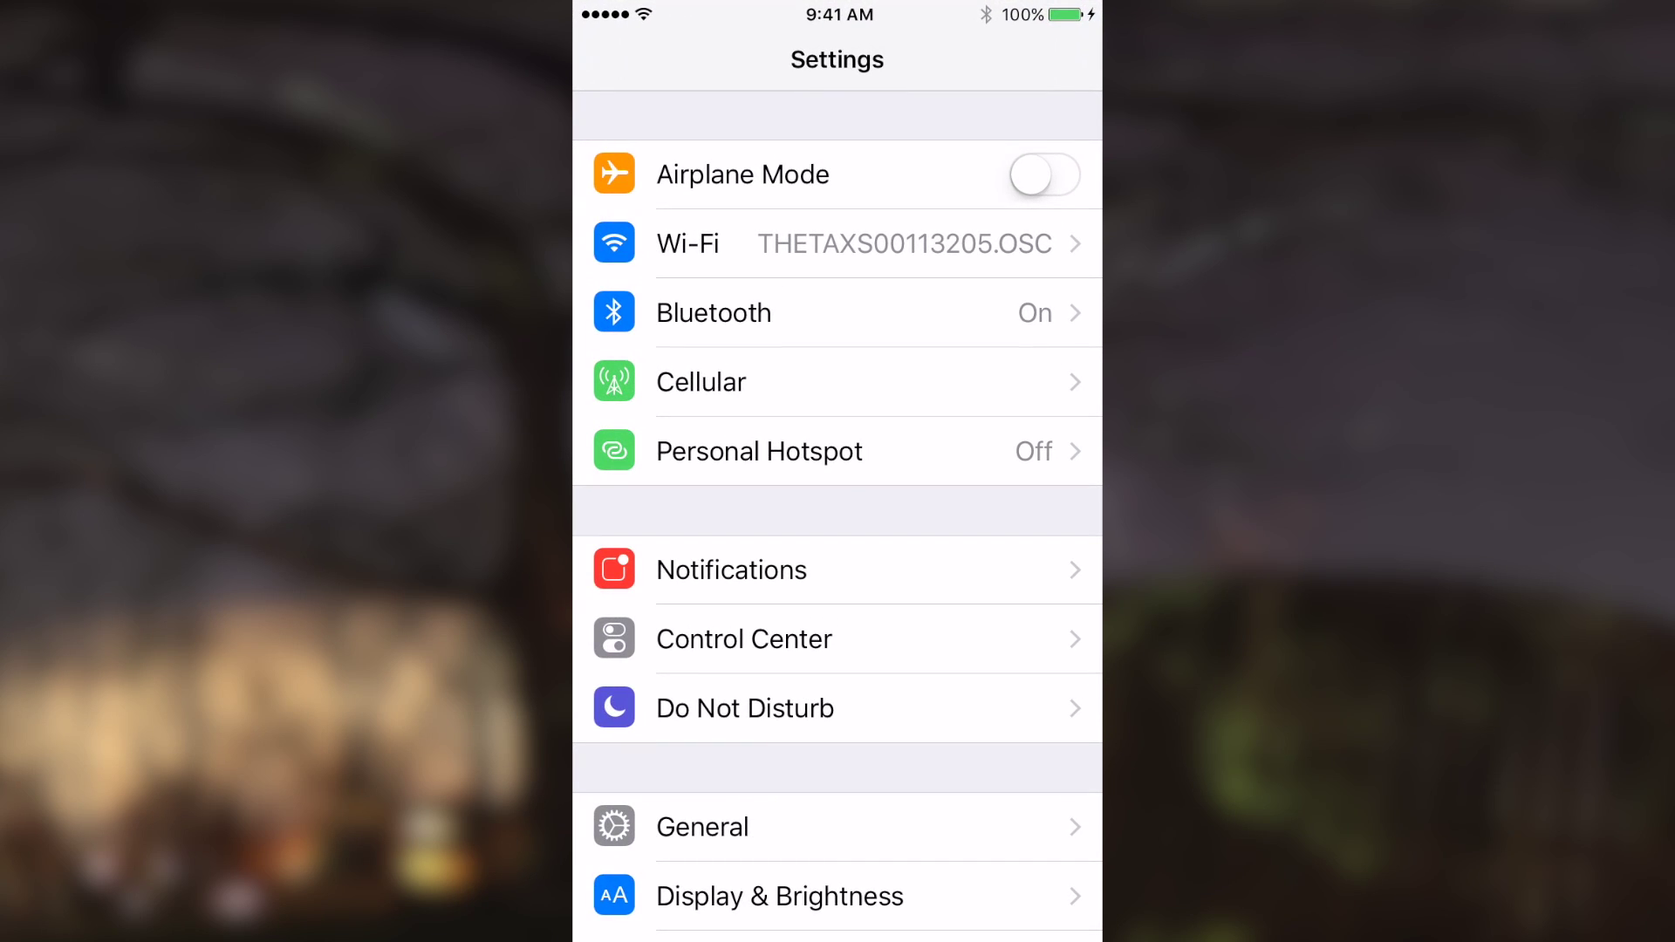
{"action": "left_click", "coordinate": [689, 244]}
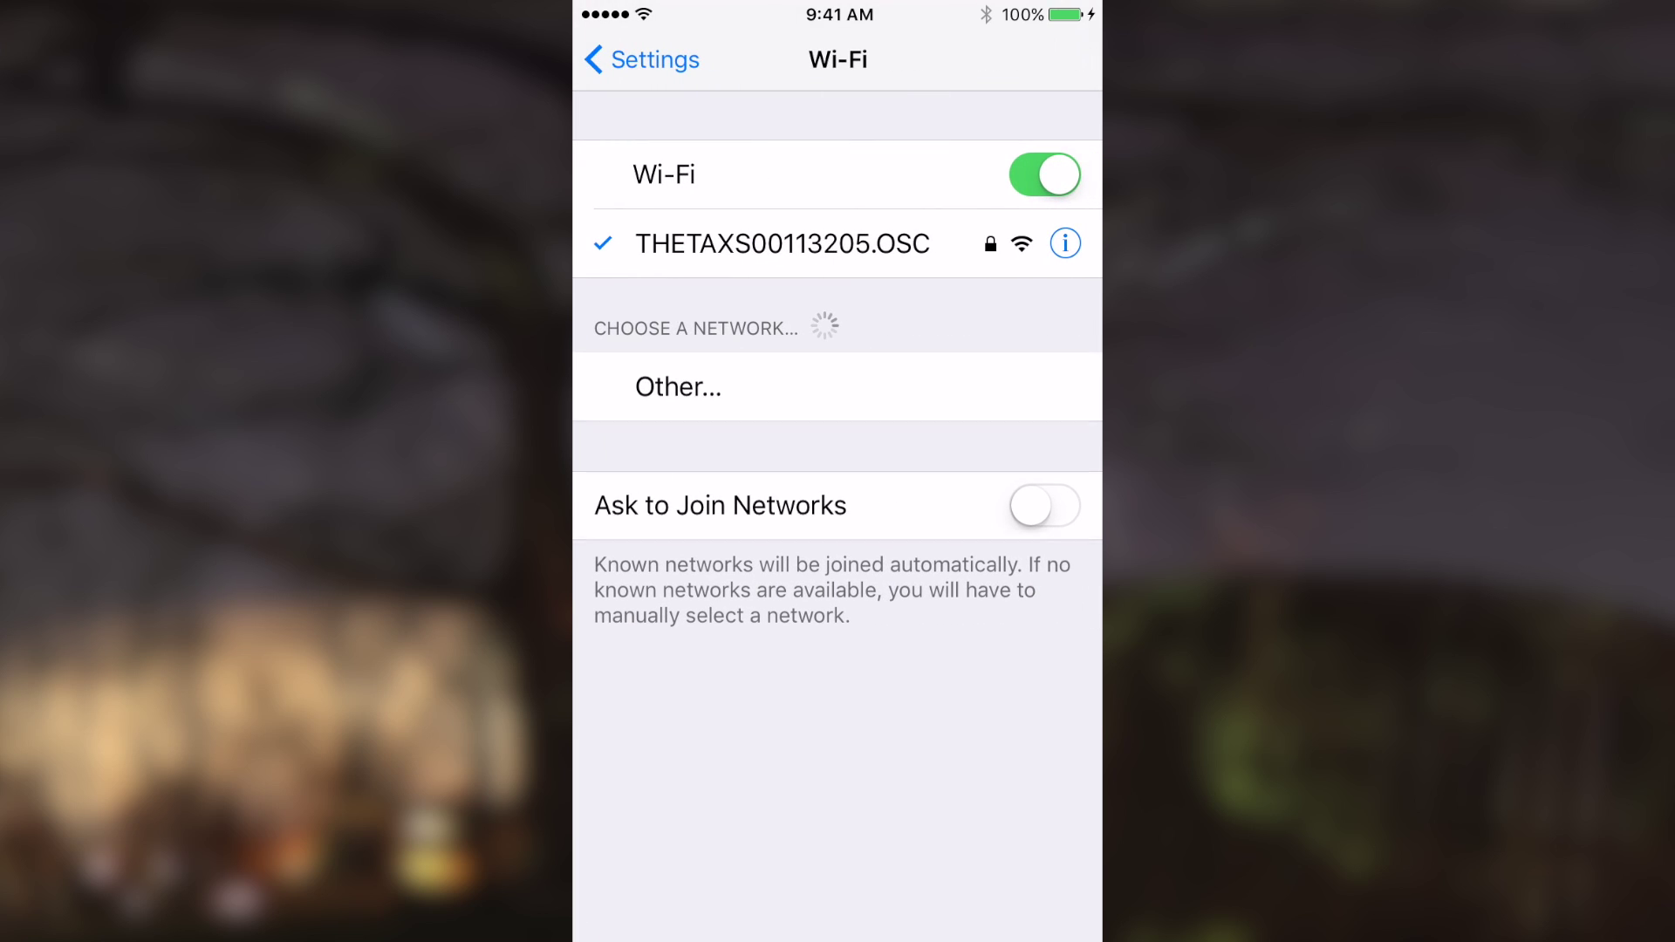
{"action": "left_click", "coordinate": [641, 60]}
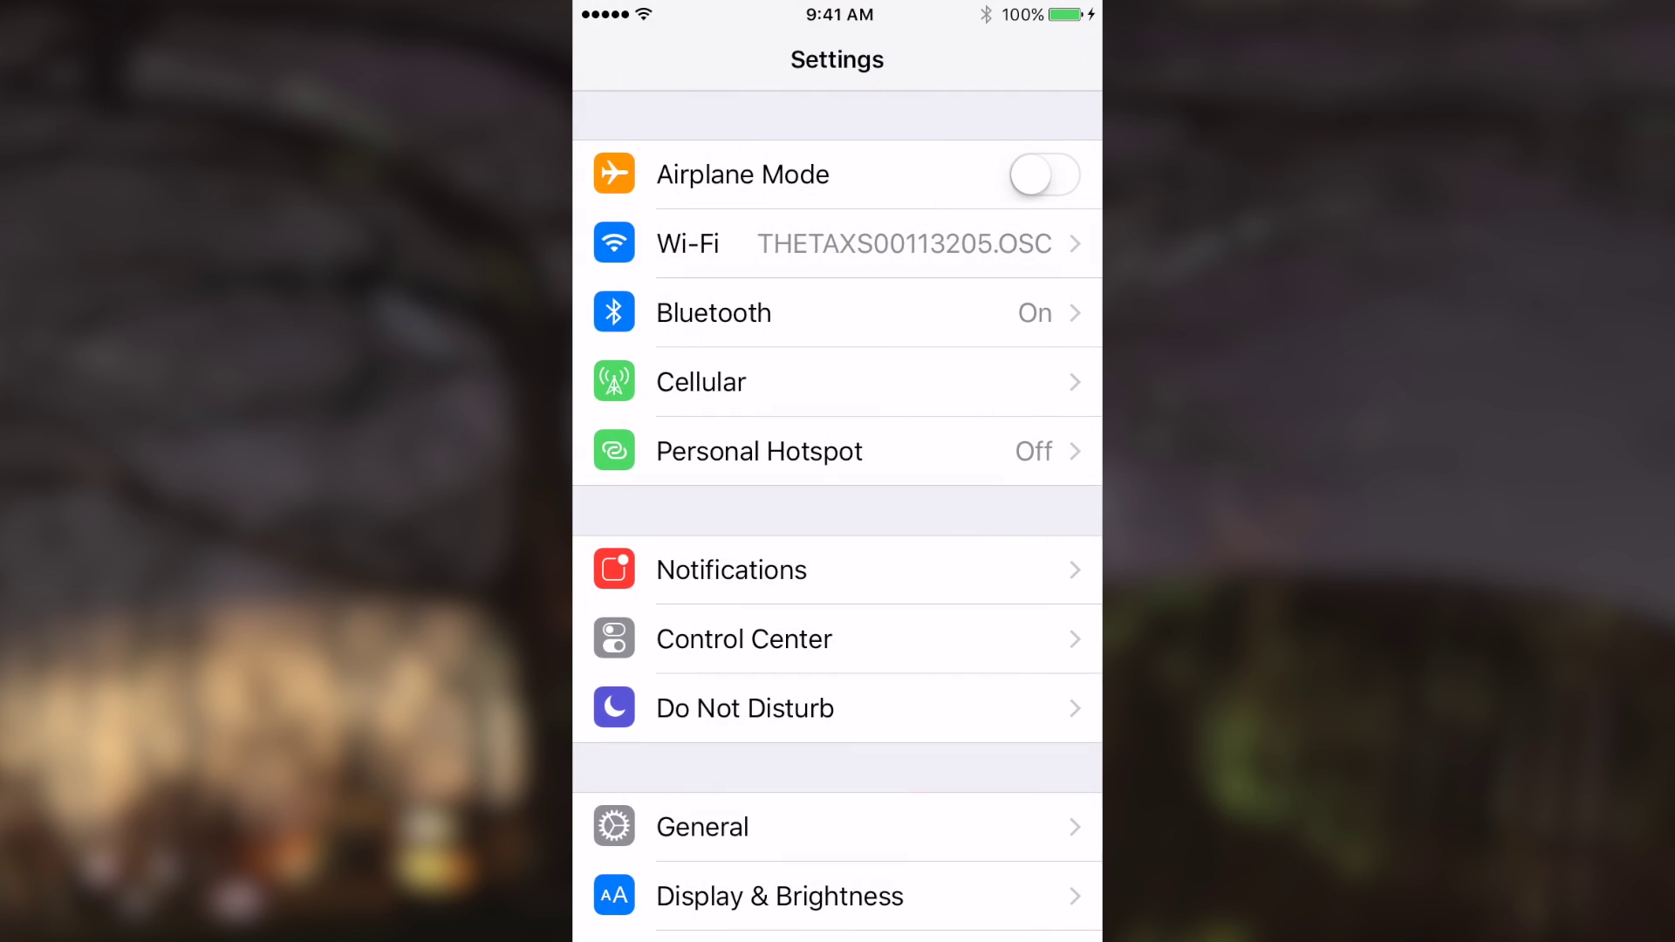
{"action": "key", "text": "super+shift+h"}
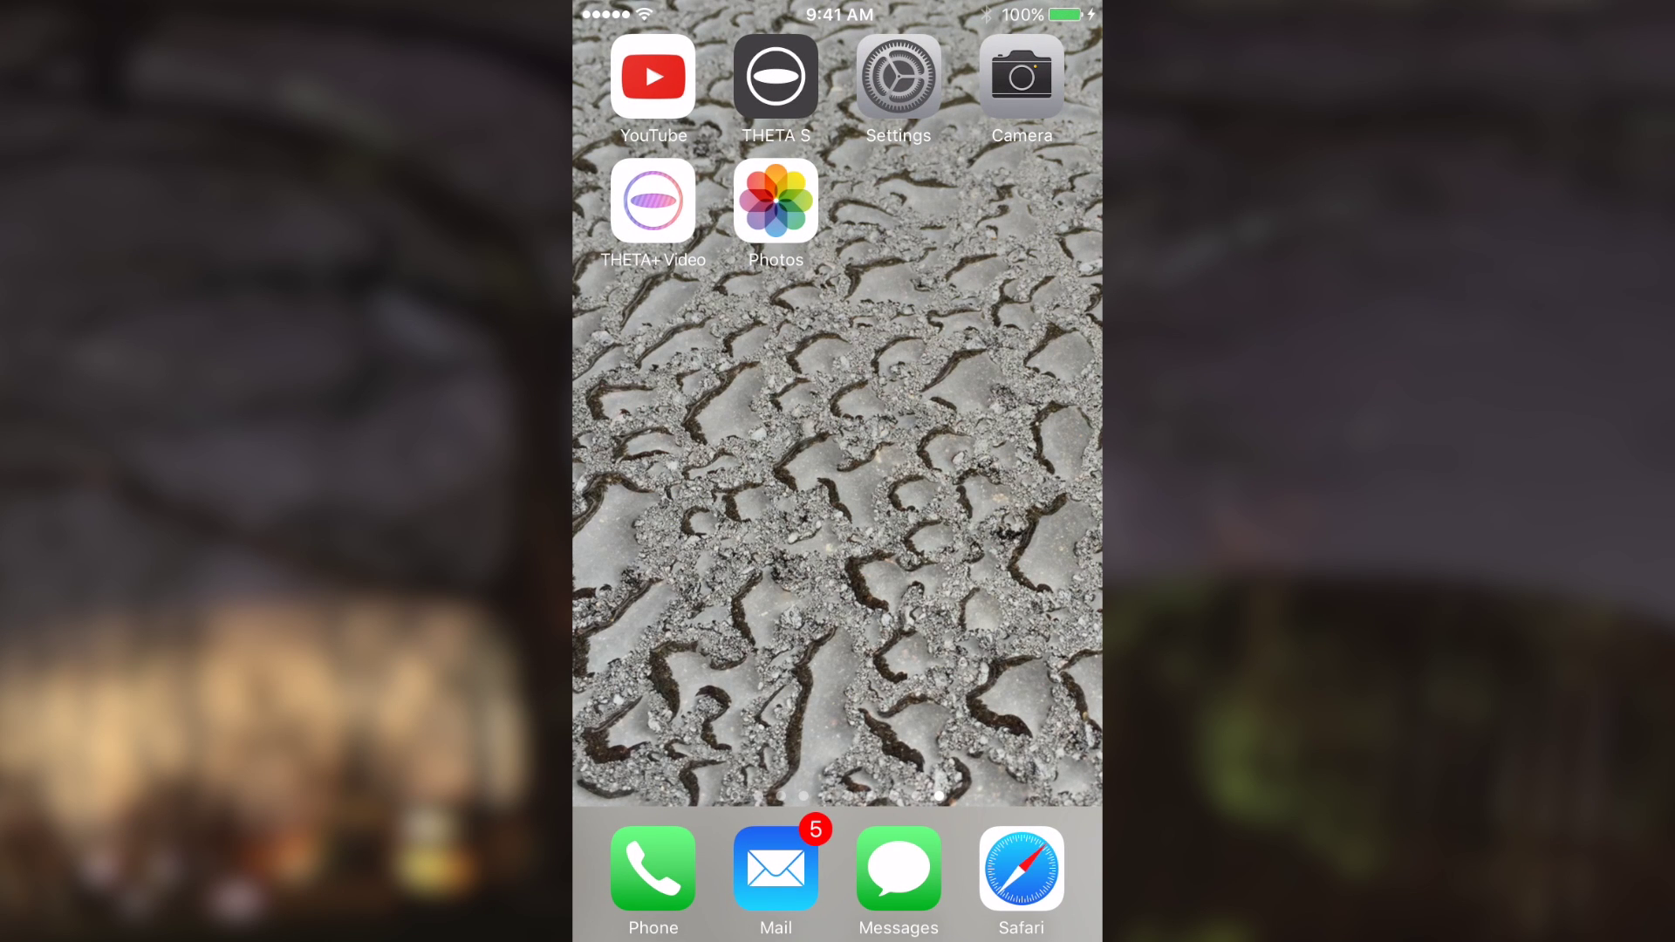
{"action": "left_click", "coordinate": [776, 76]}
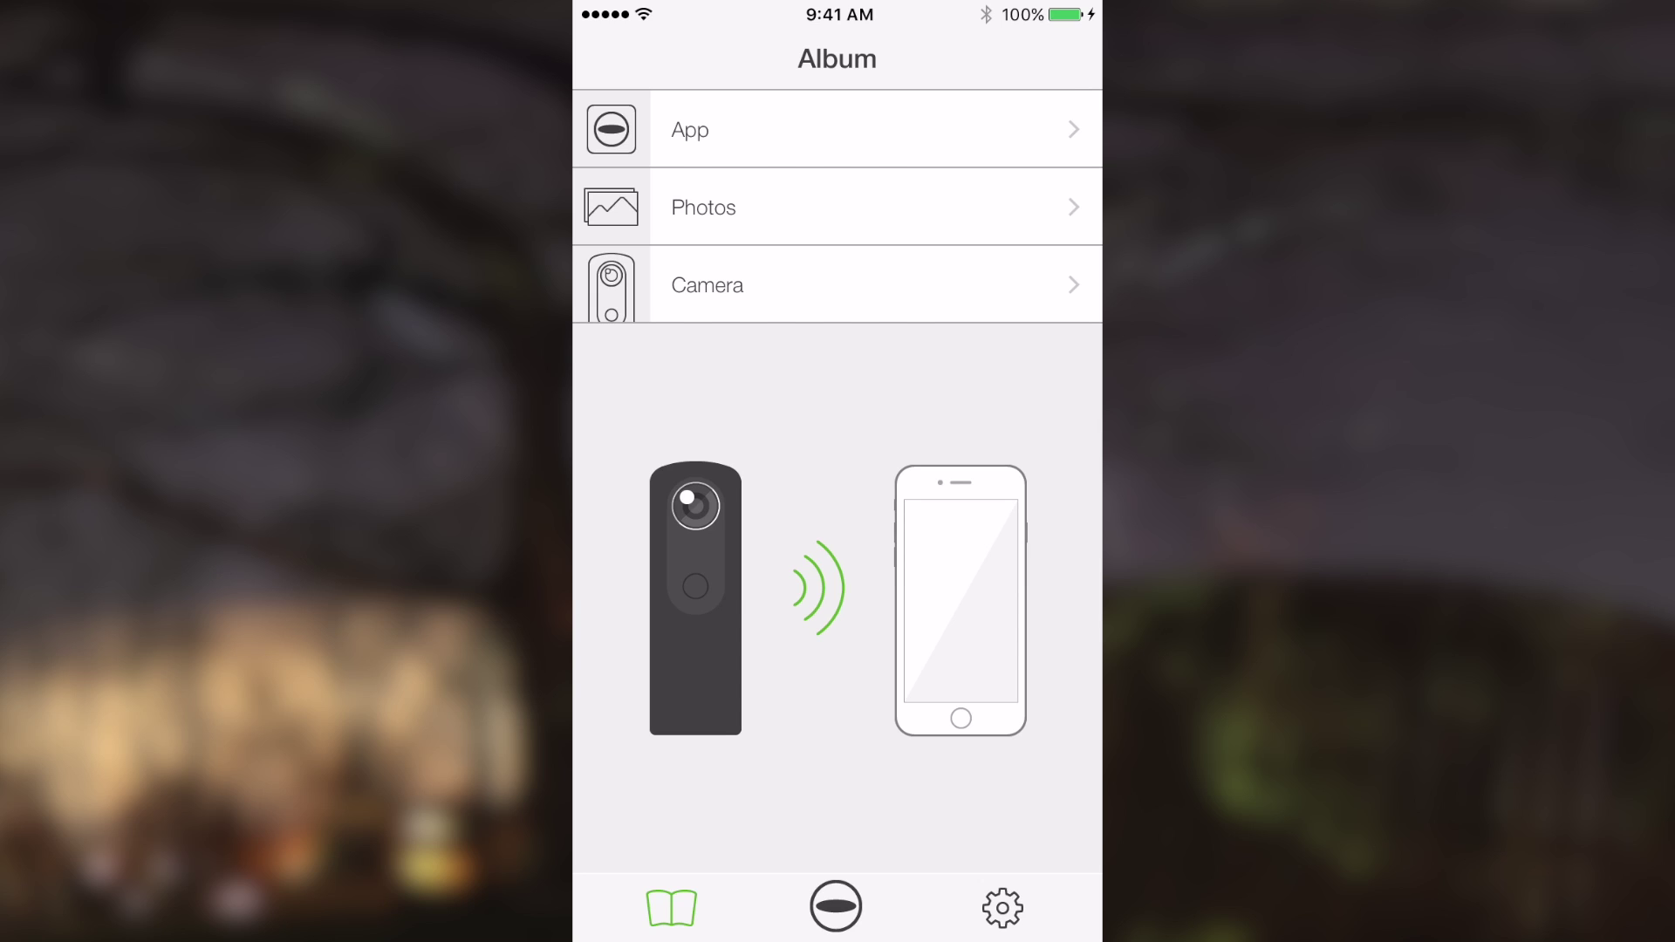
- Delete all three spherical images stored on the camera and return to the Album
{"action": "left_click", "coordinate": [785, 284]}
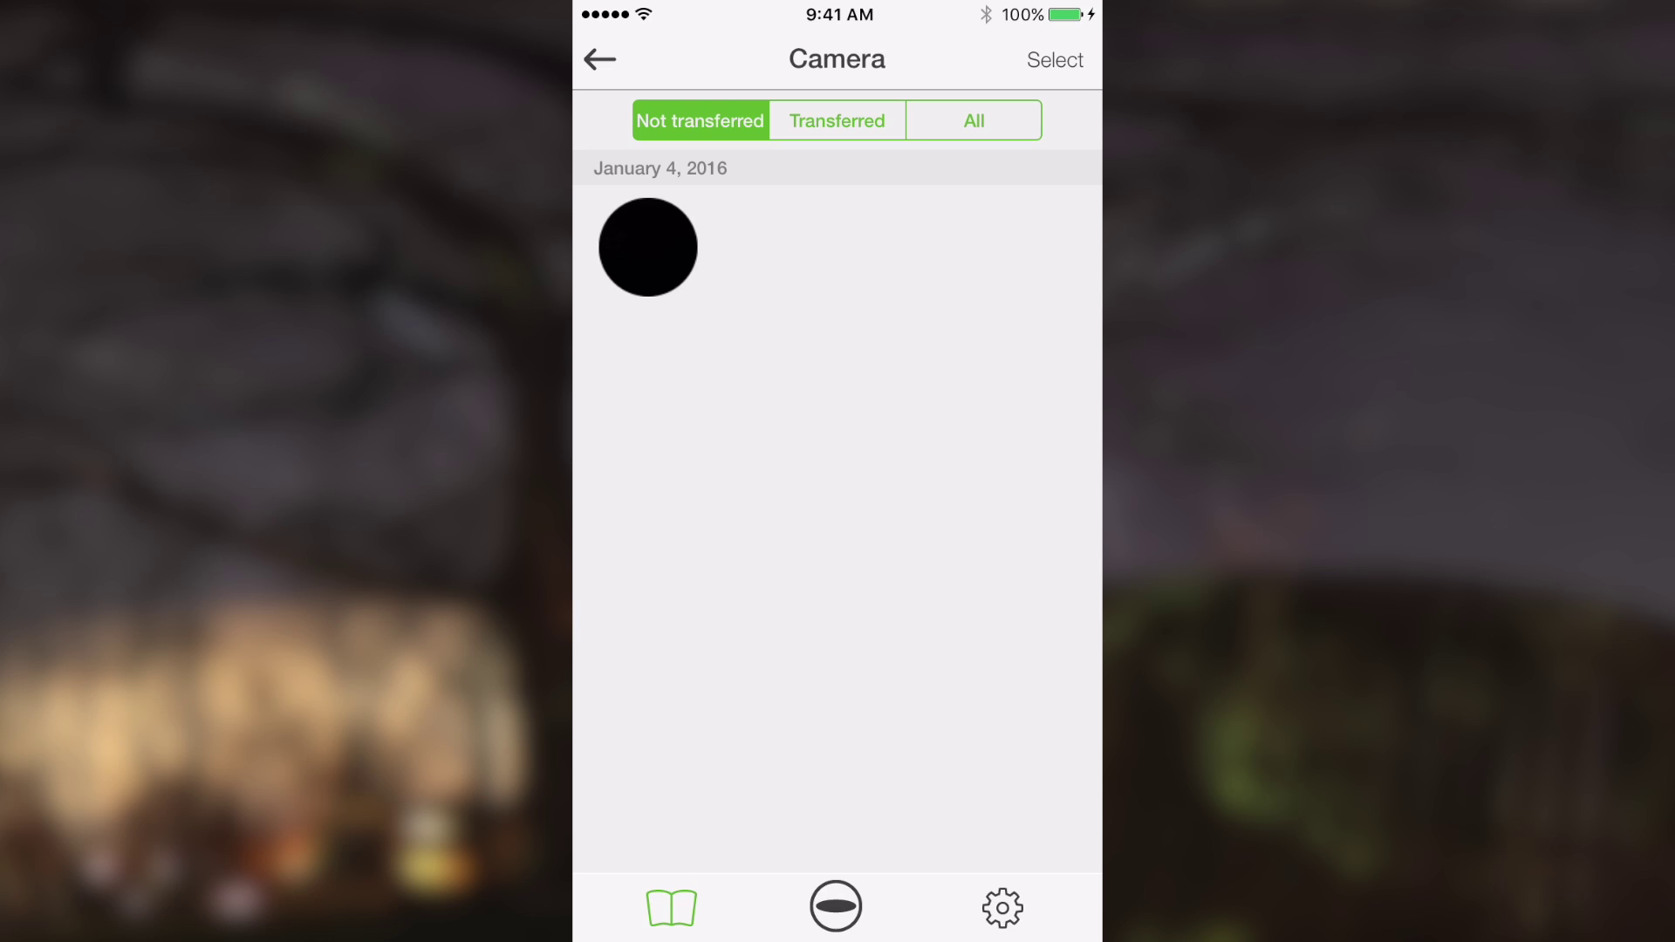
{"action": "left_click", "coordinate": [836, 121]}
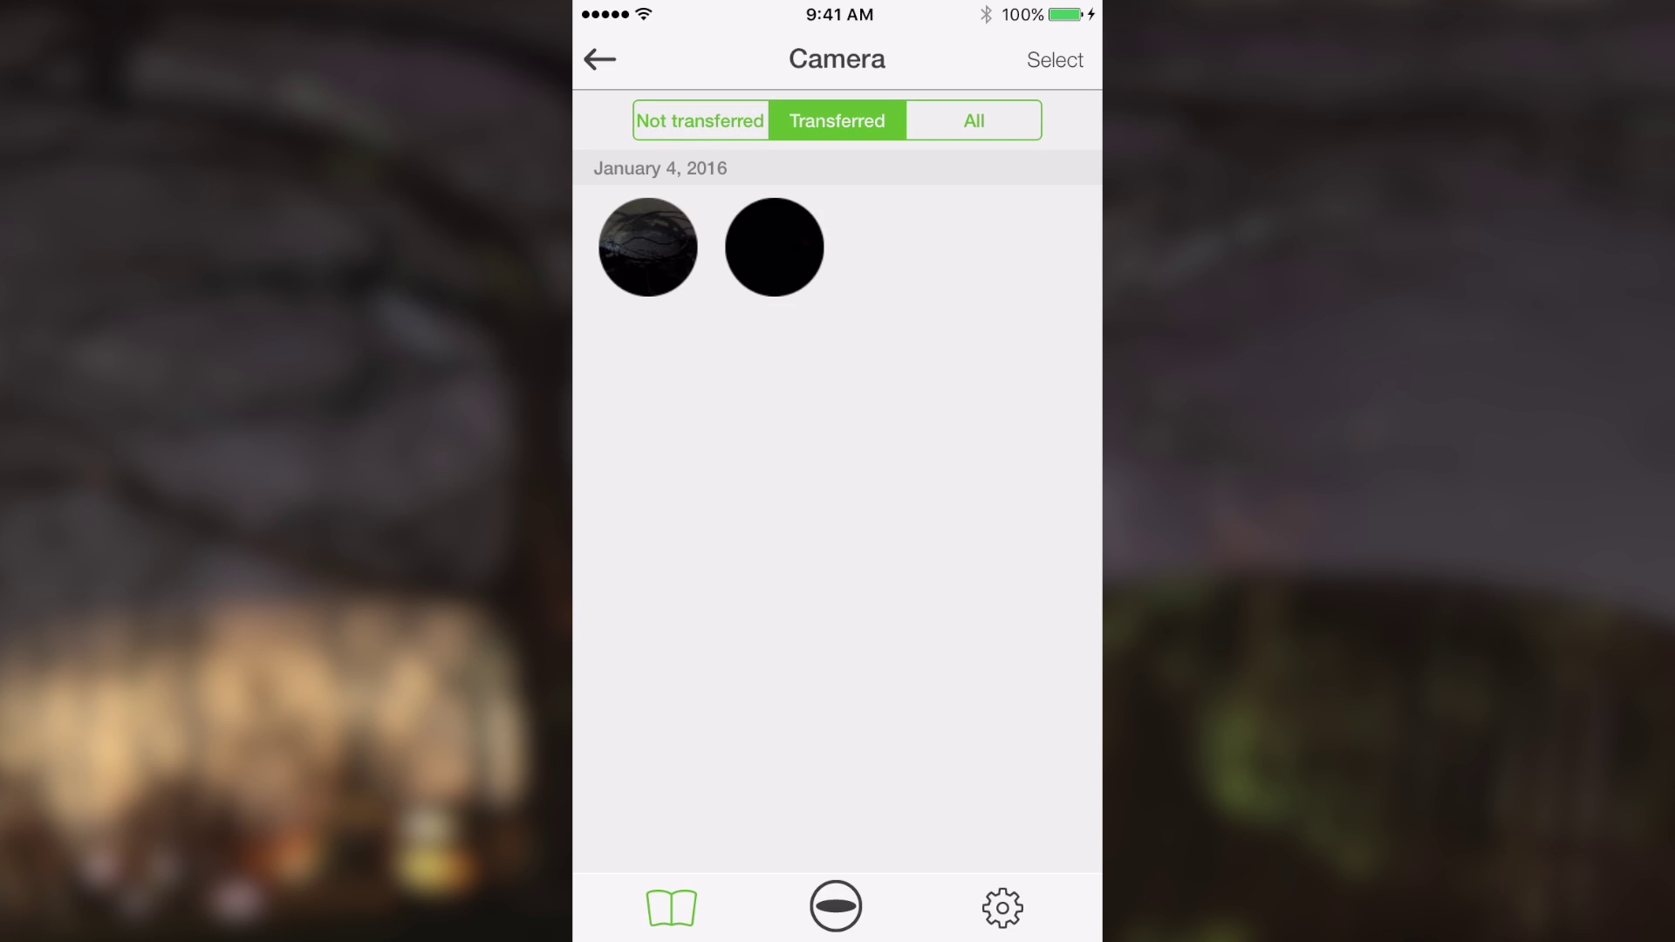
{"action": "left_click", "coordinate": [973, 120]}
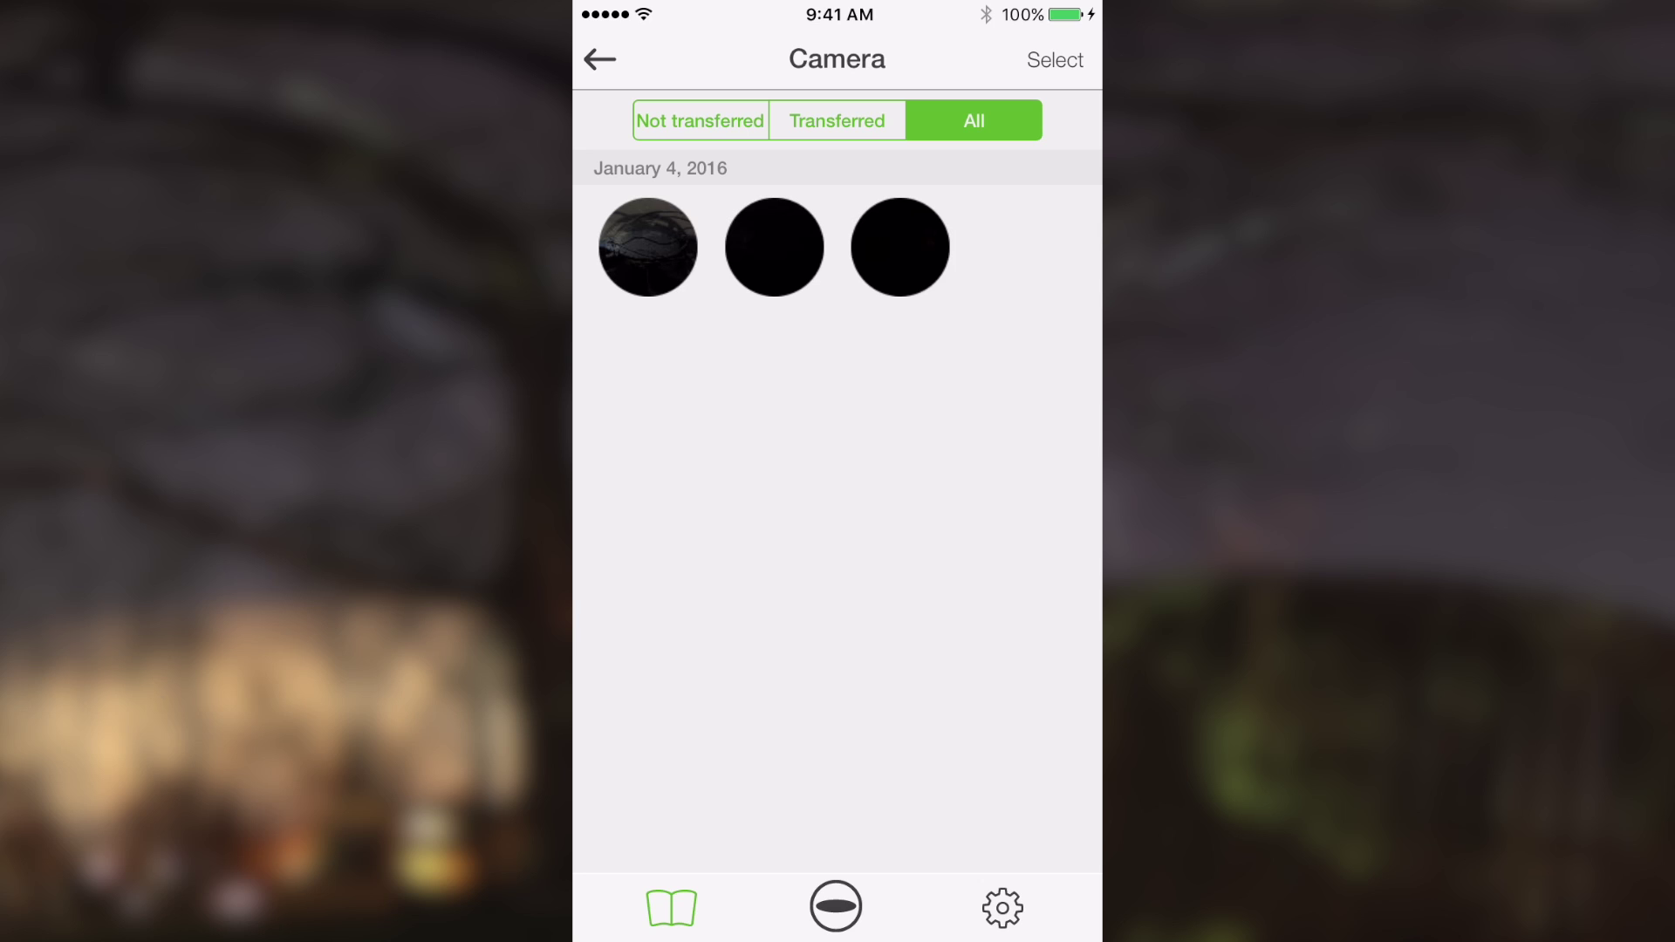
{"action": "left_click", "coordinate": [1055, 59]}
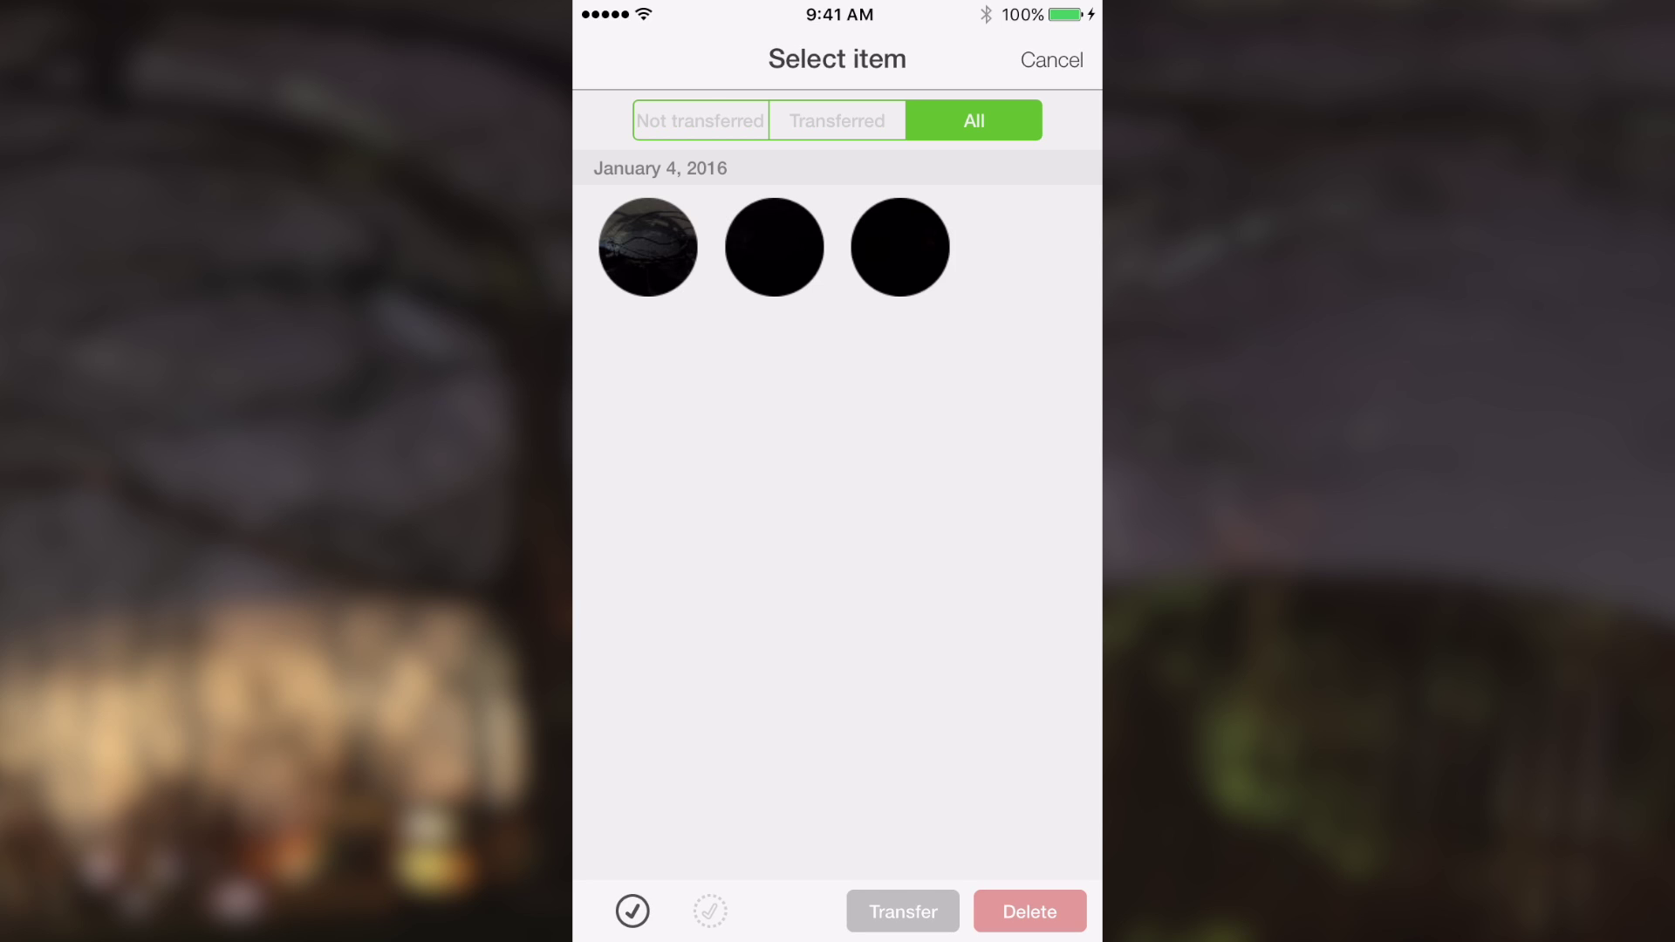
{"action": "left_click", "coordinate": [647, 246]}
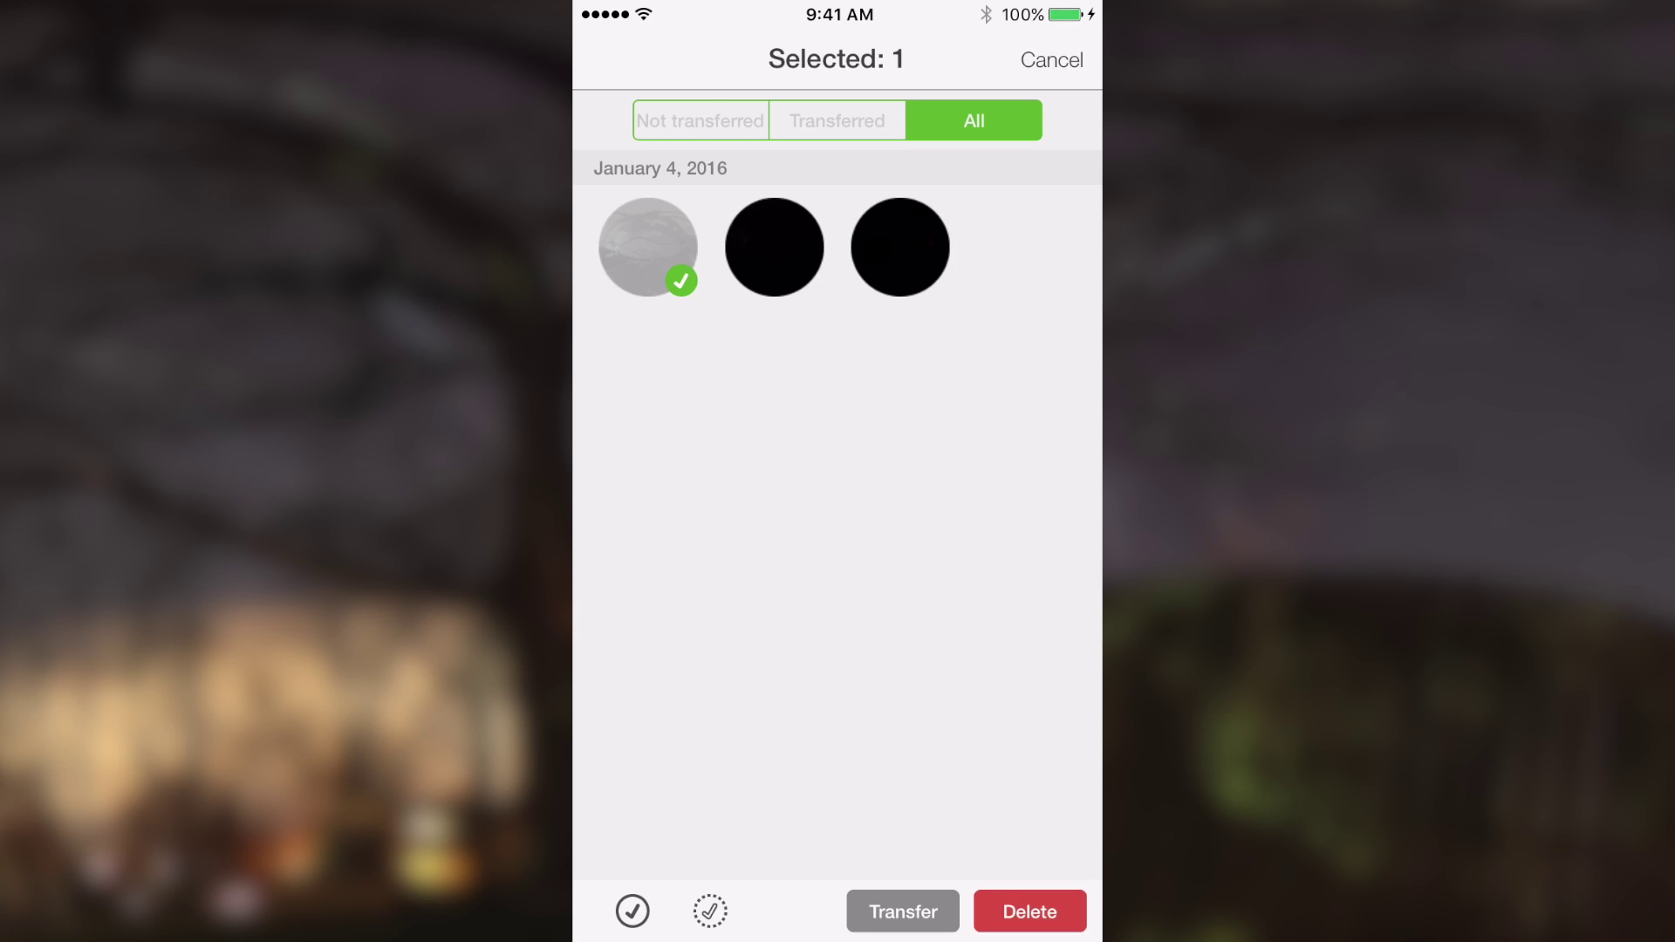
{"action": "left_click", "coordinate": [774, 247]}
{"action": "left_click", "coordinate": [899, 247]}
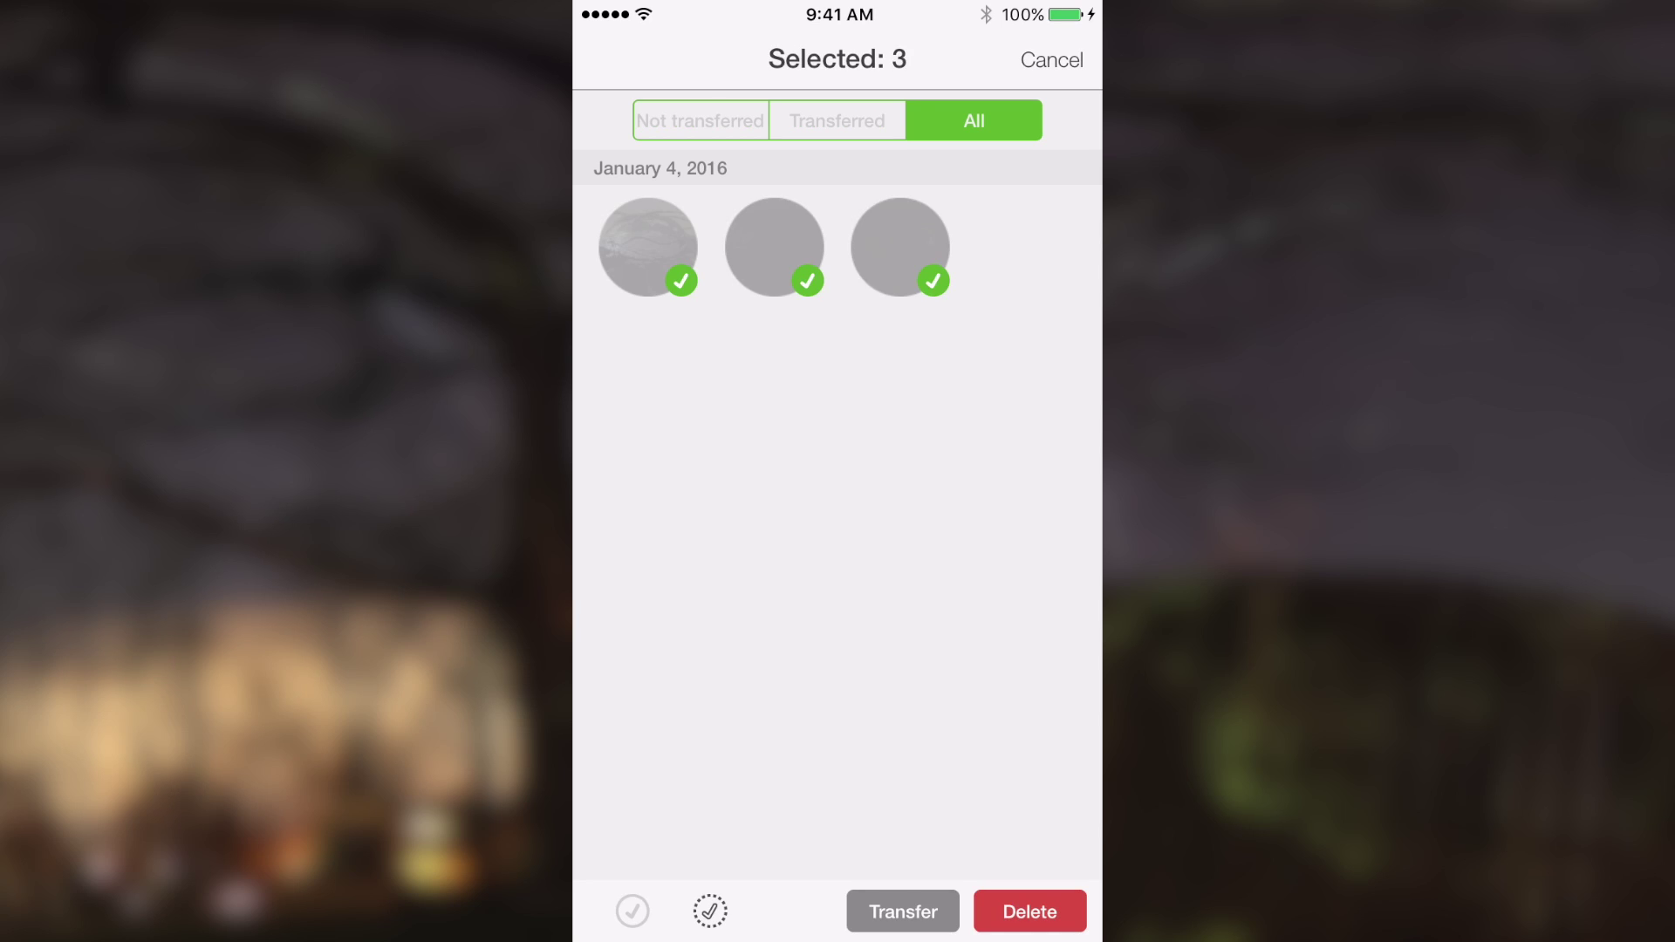
{"action": "left_click", "coordinate": [1029, 911]}
{"action": "left_click", "coordinate": [932, 533]}
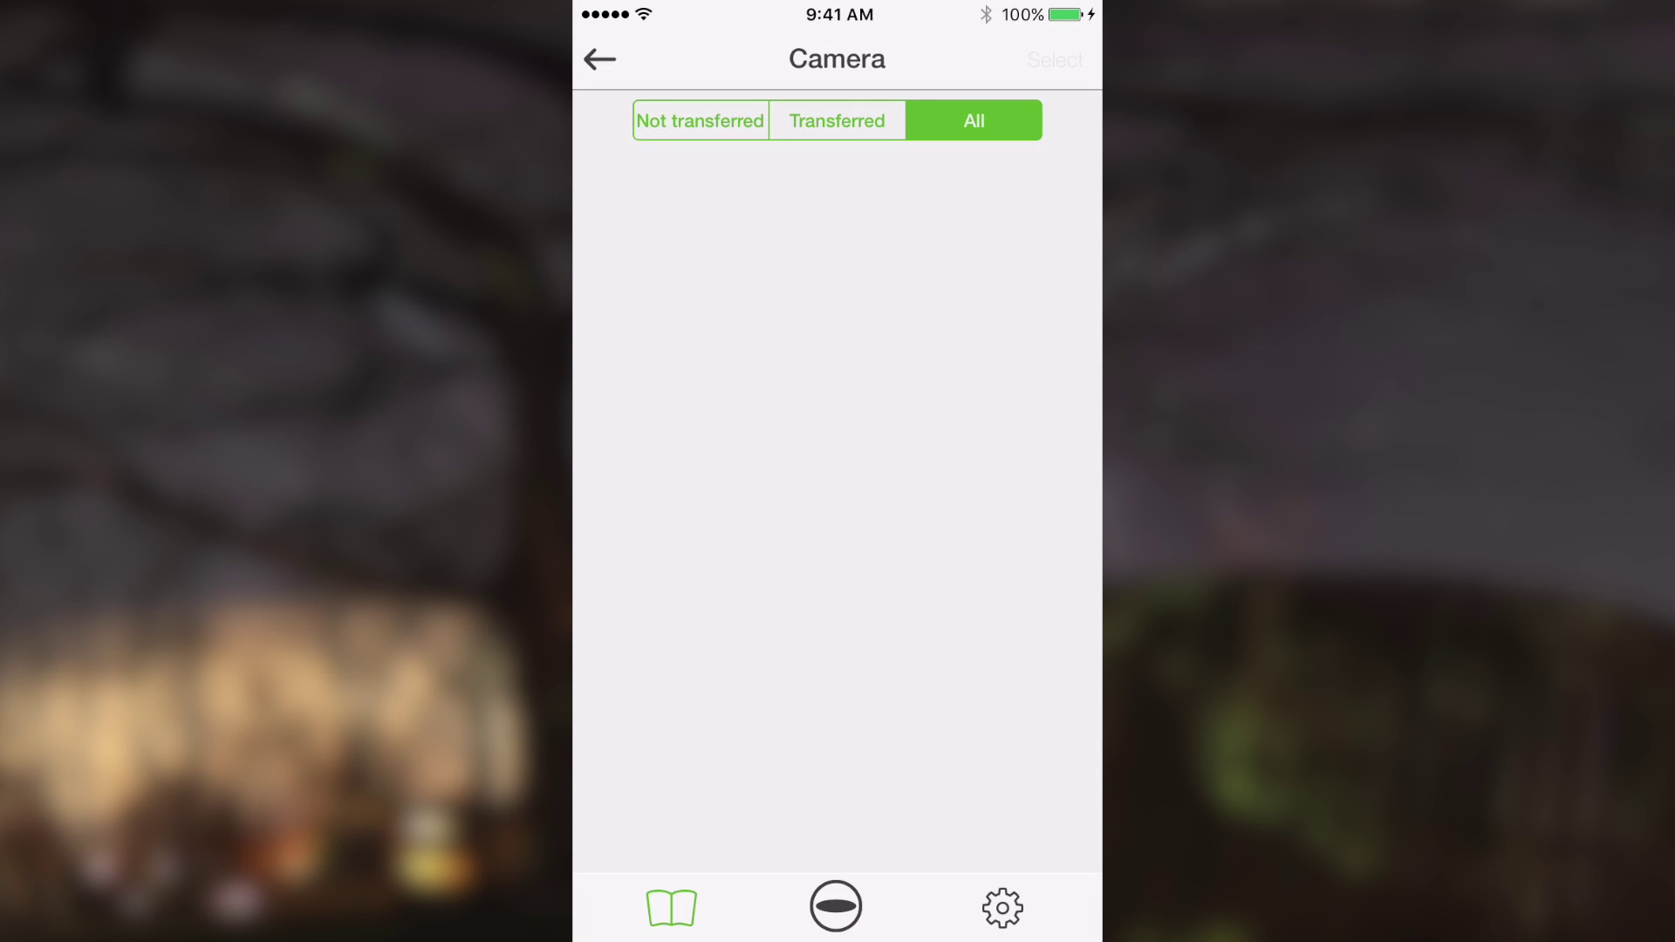
{"action": "left_click", "coordinate": [599, 59]}
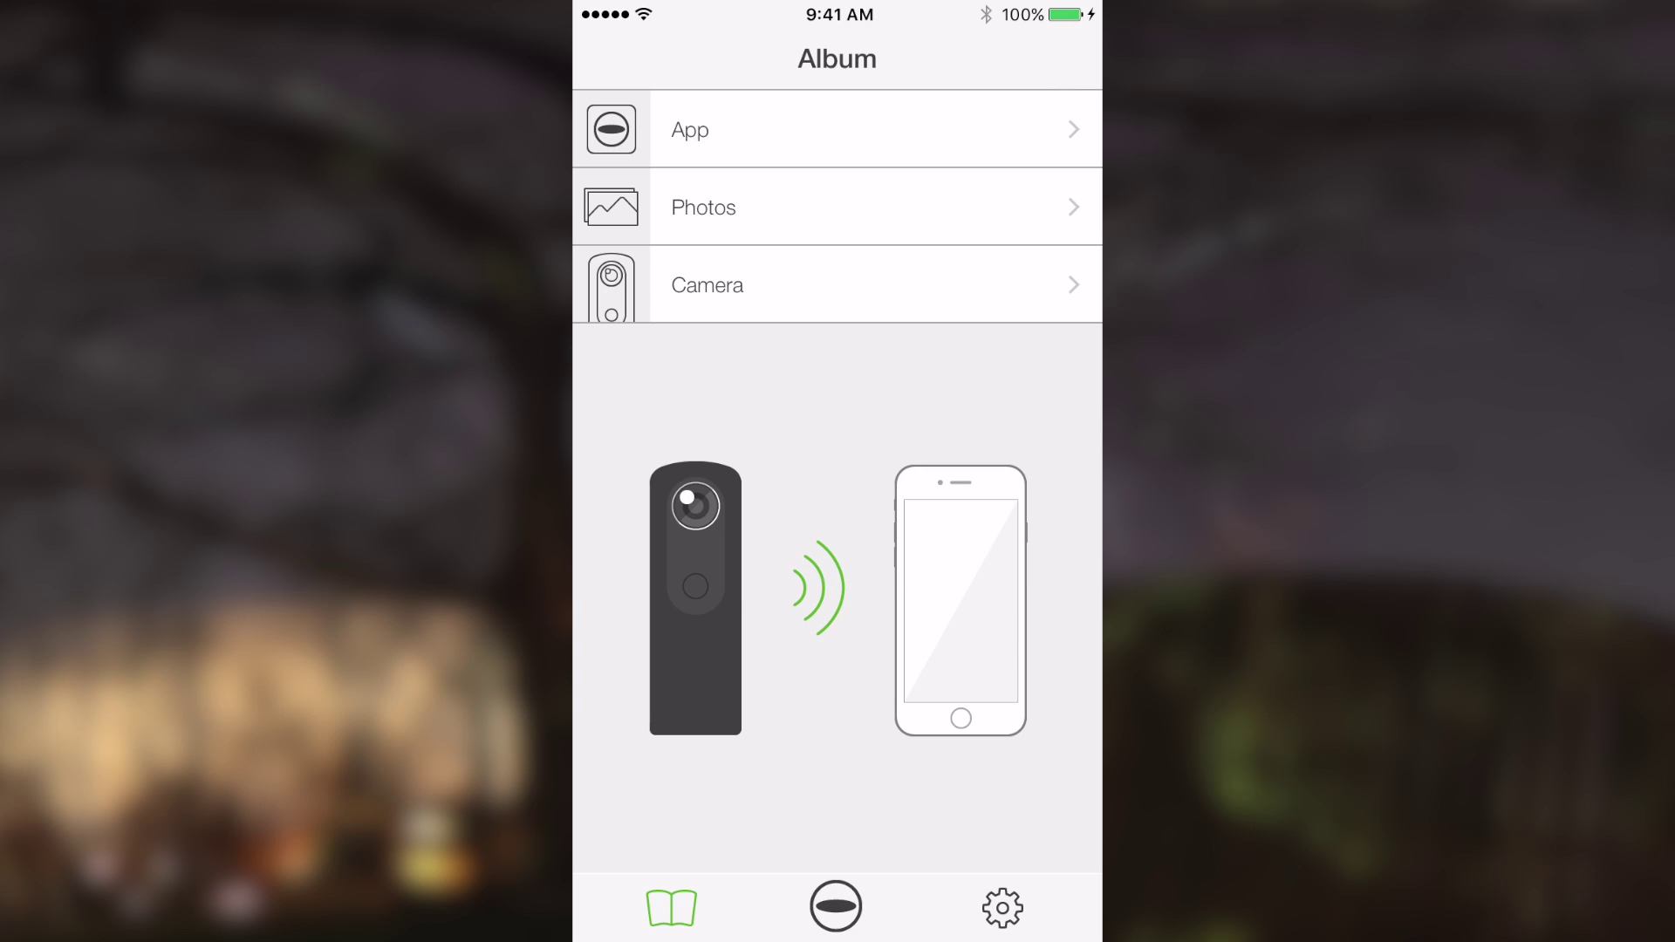
- Open remote shooting, try the exposure modes, and set exposure compensation to 0.3
{"action": "left_click", "coordinate": [836, 906]}
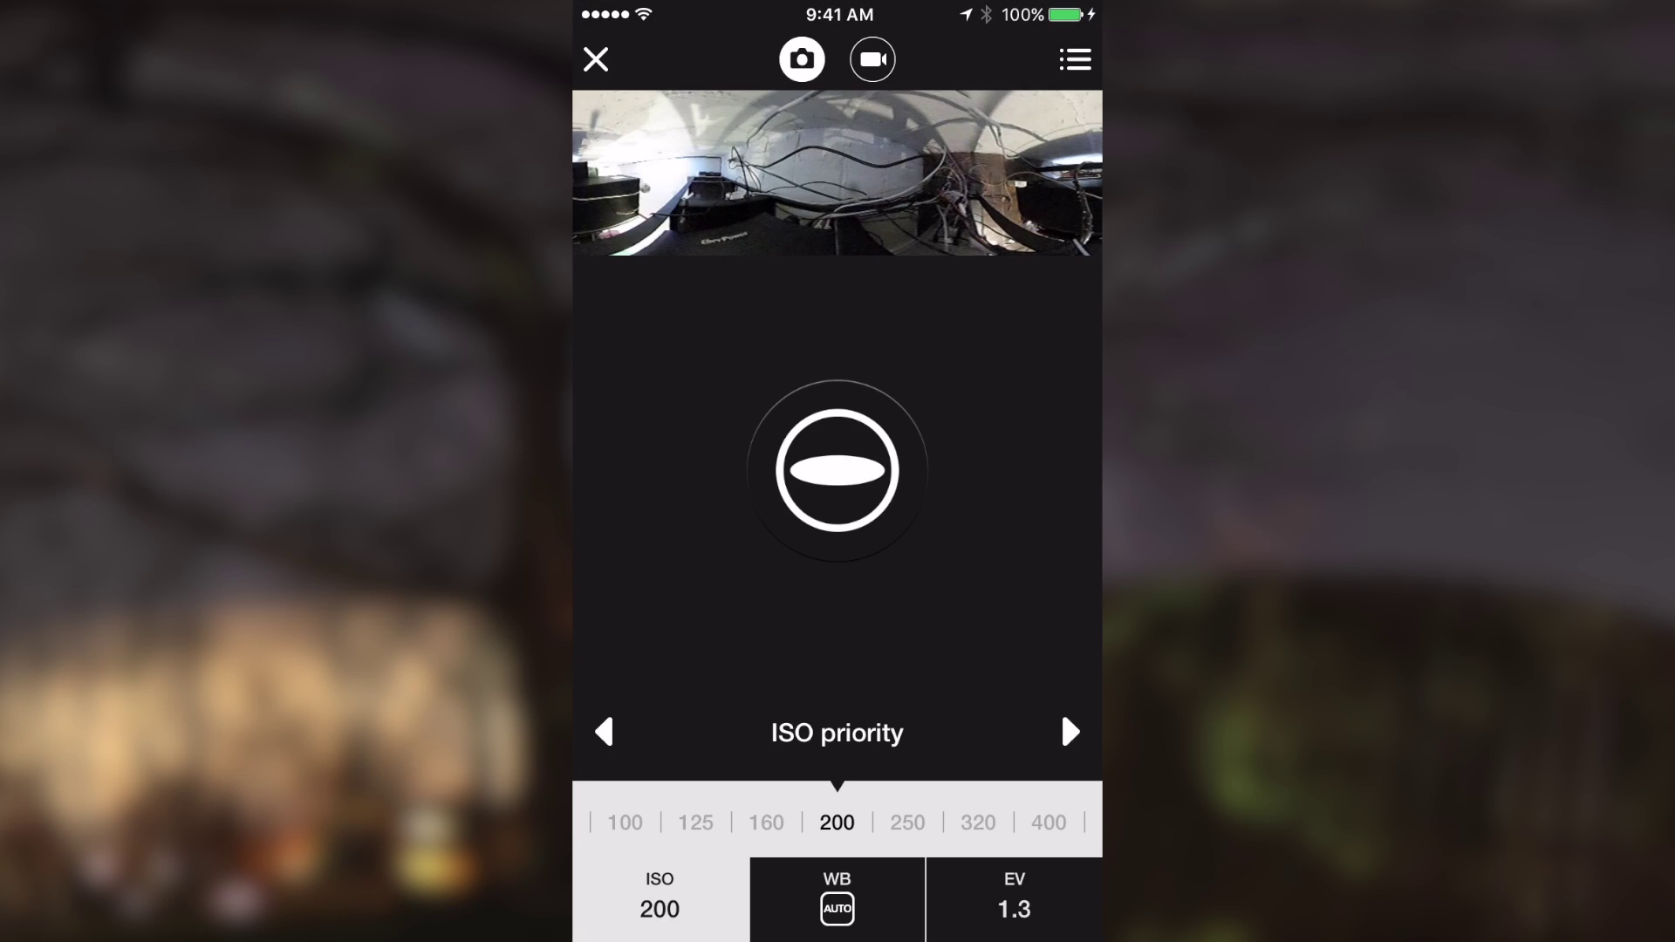
{"action": "left_click", "coordinate": [604, 731]}
{"action": "left_click", "coordinate": [603, 731]}
{"action": "left_click", "coordinate": [604, 731]}
{"action": "left_click", "coordinate": [1071, 731]}
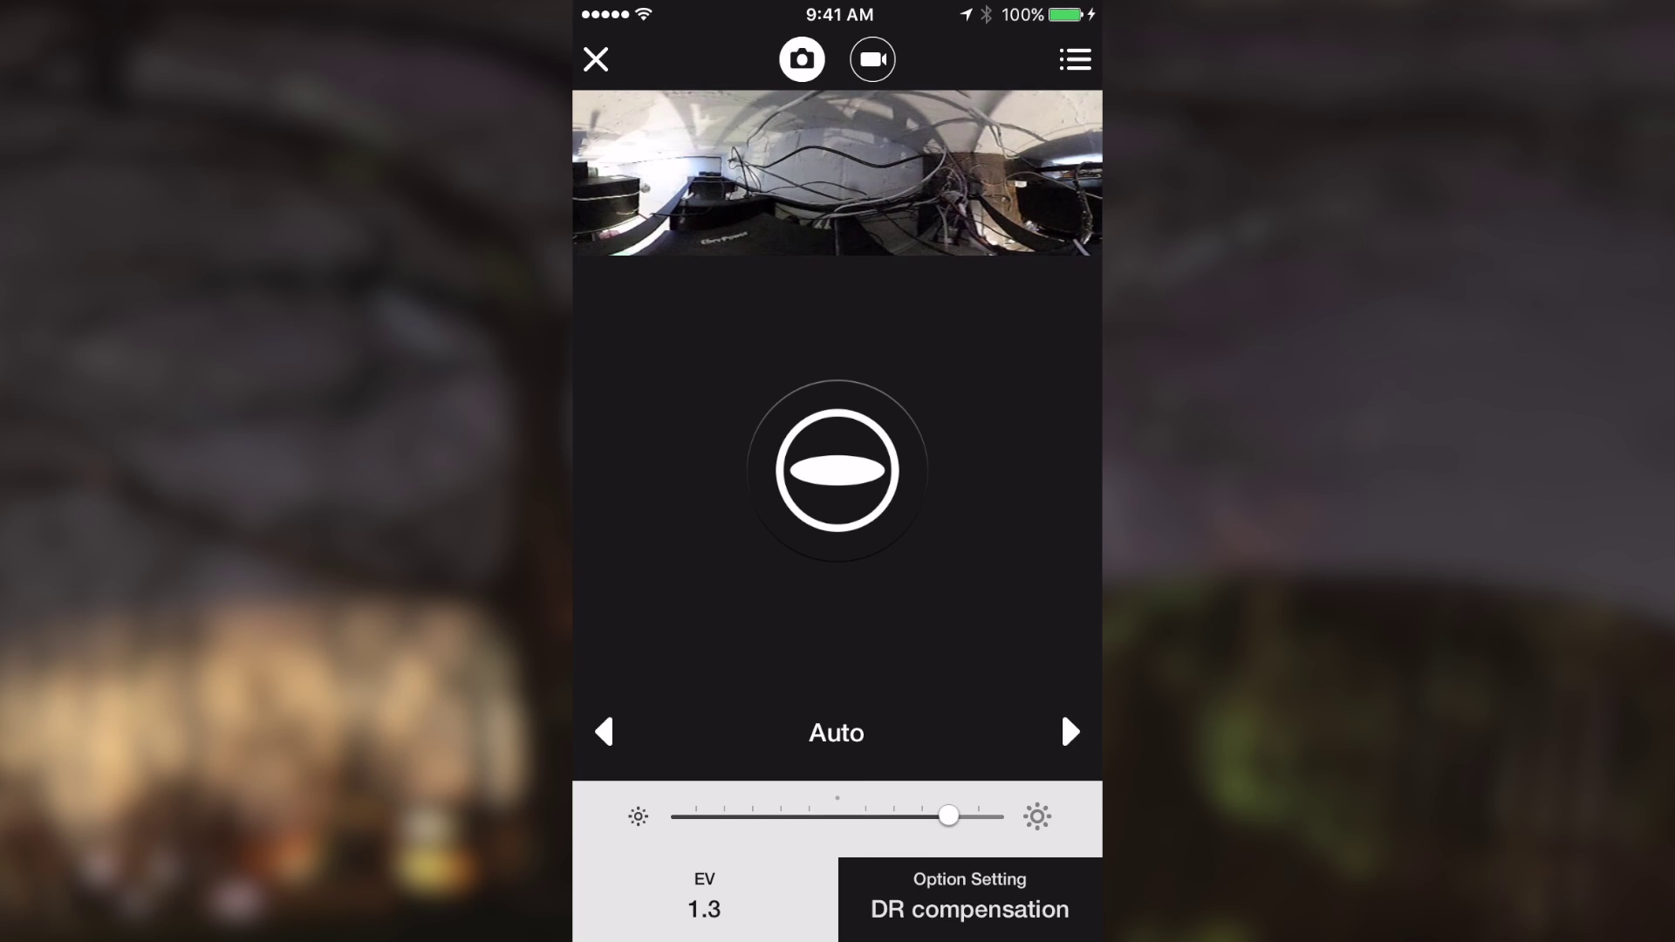
{"action": "left_click_drag", "start_coordinate": [948, 815], "coordinate": [865, 815]}
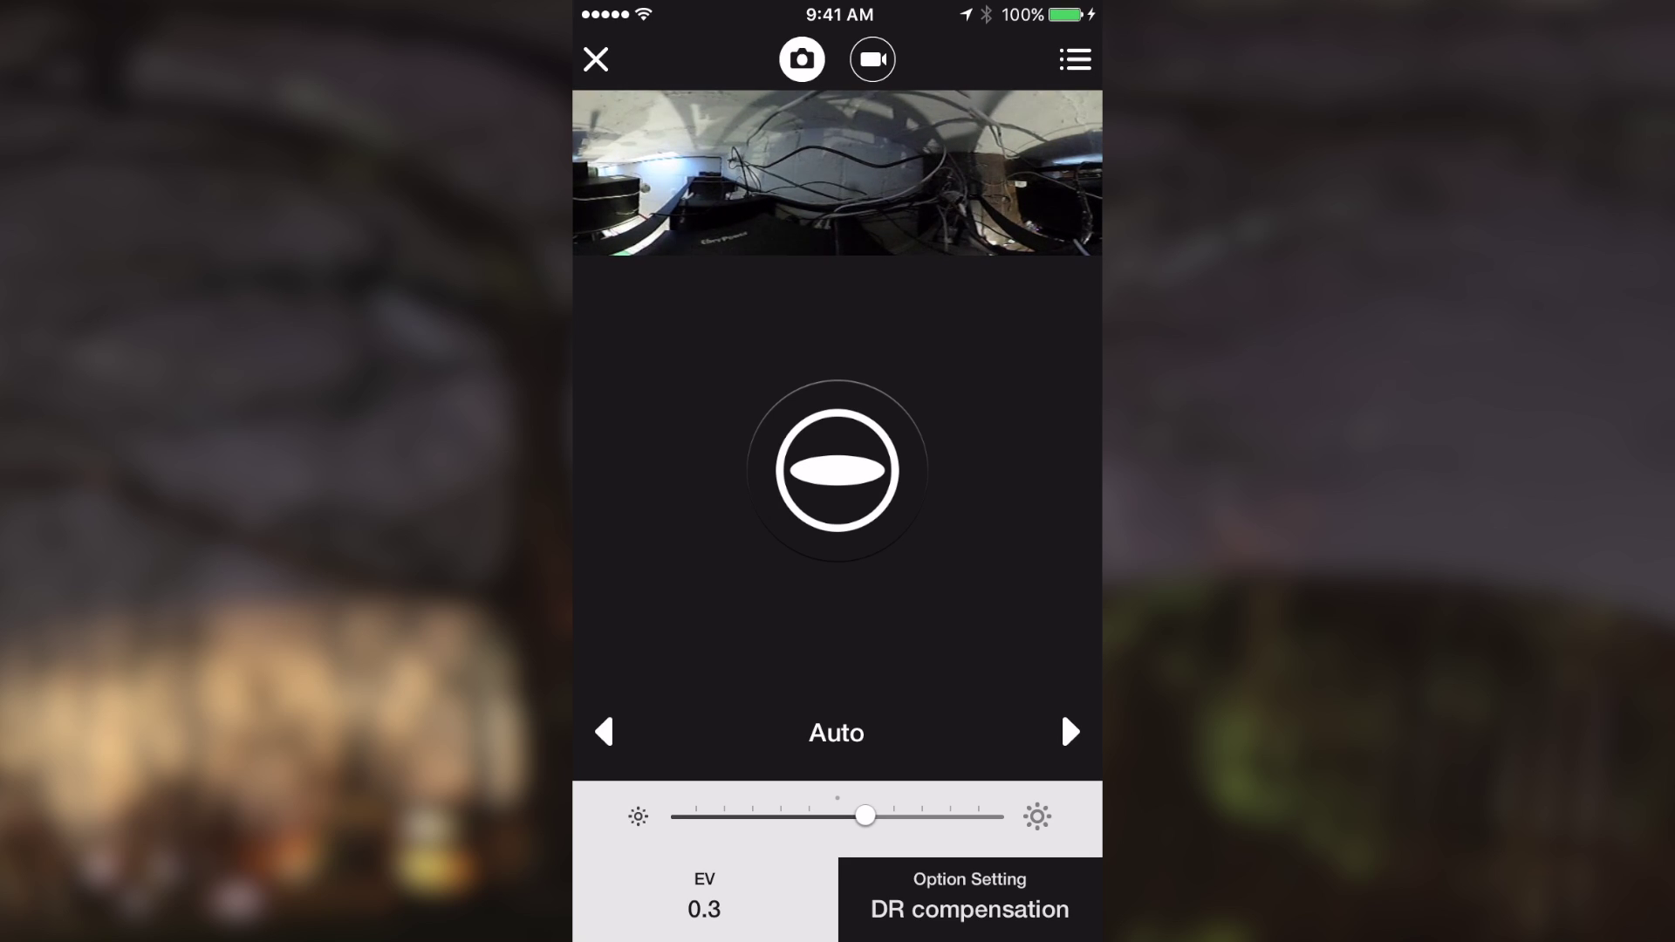
- Switch the exposure mode to Manual with shutter 1/20, ISO 200 and auto white balance
{"action": "left_click", "coordinate": [1070, 730]}
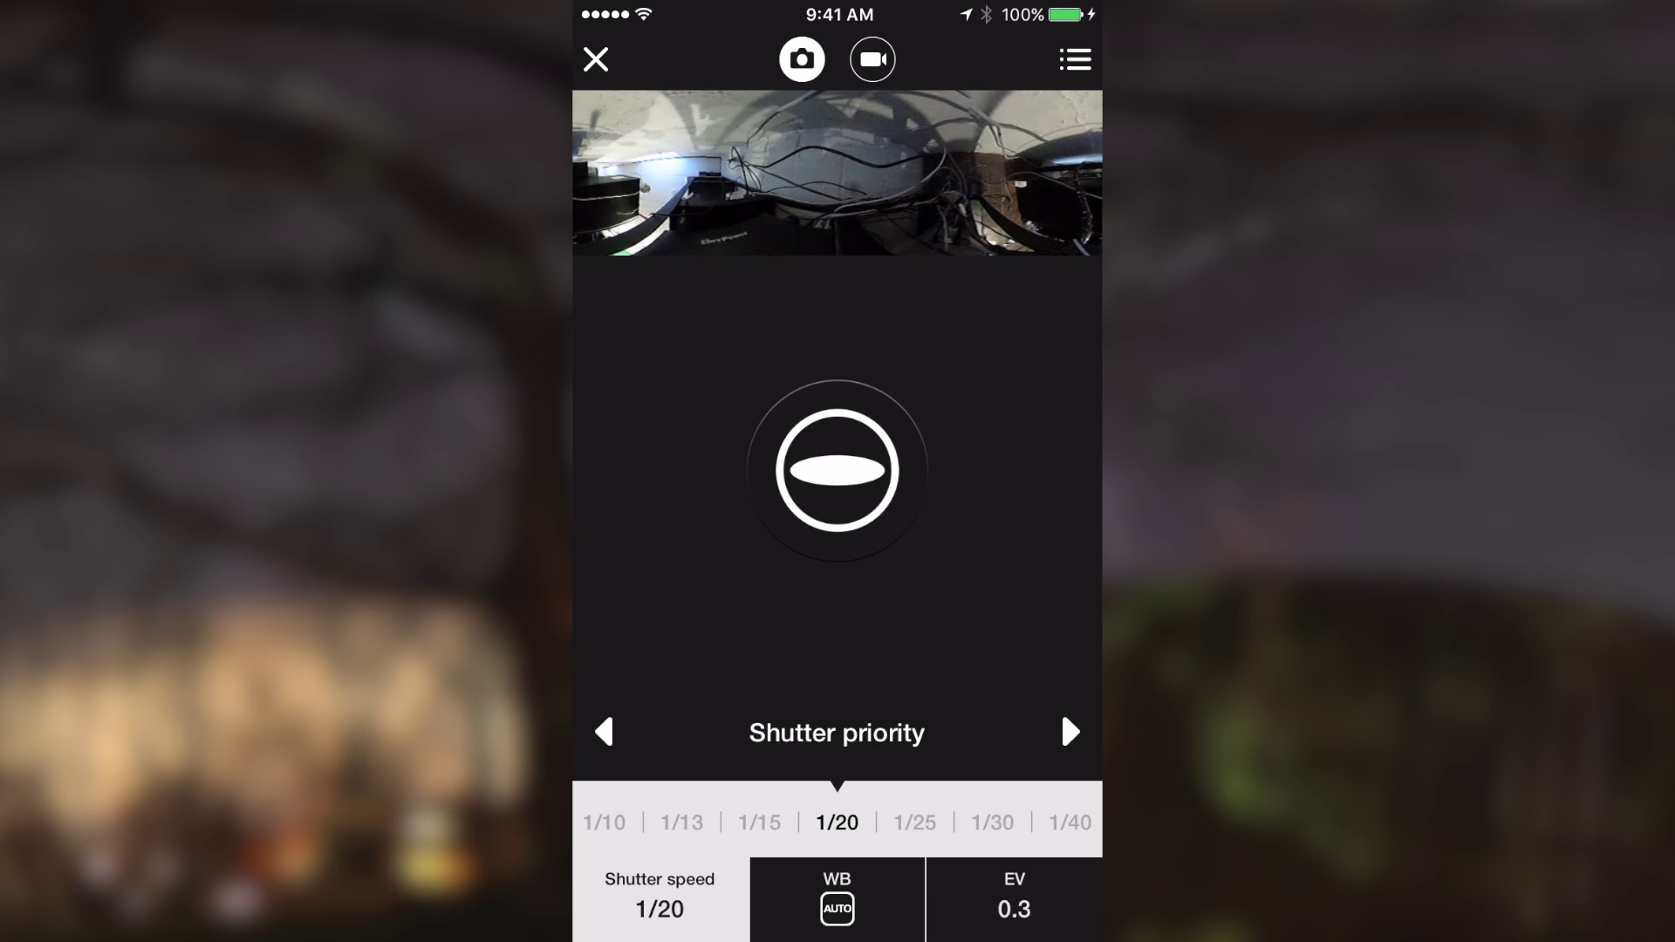
{"action": "left_click", "coordinate": [1070, 730]}
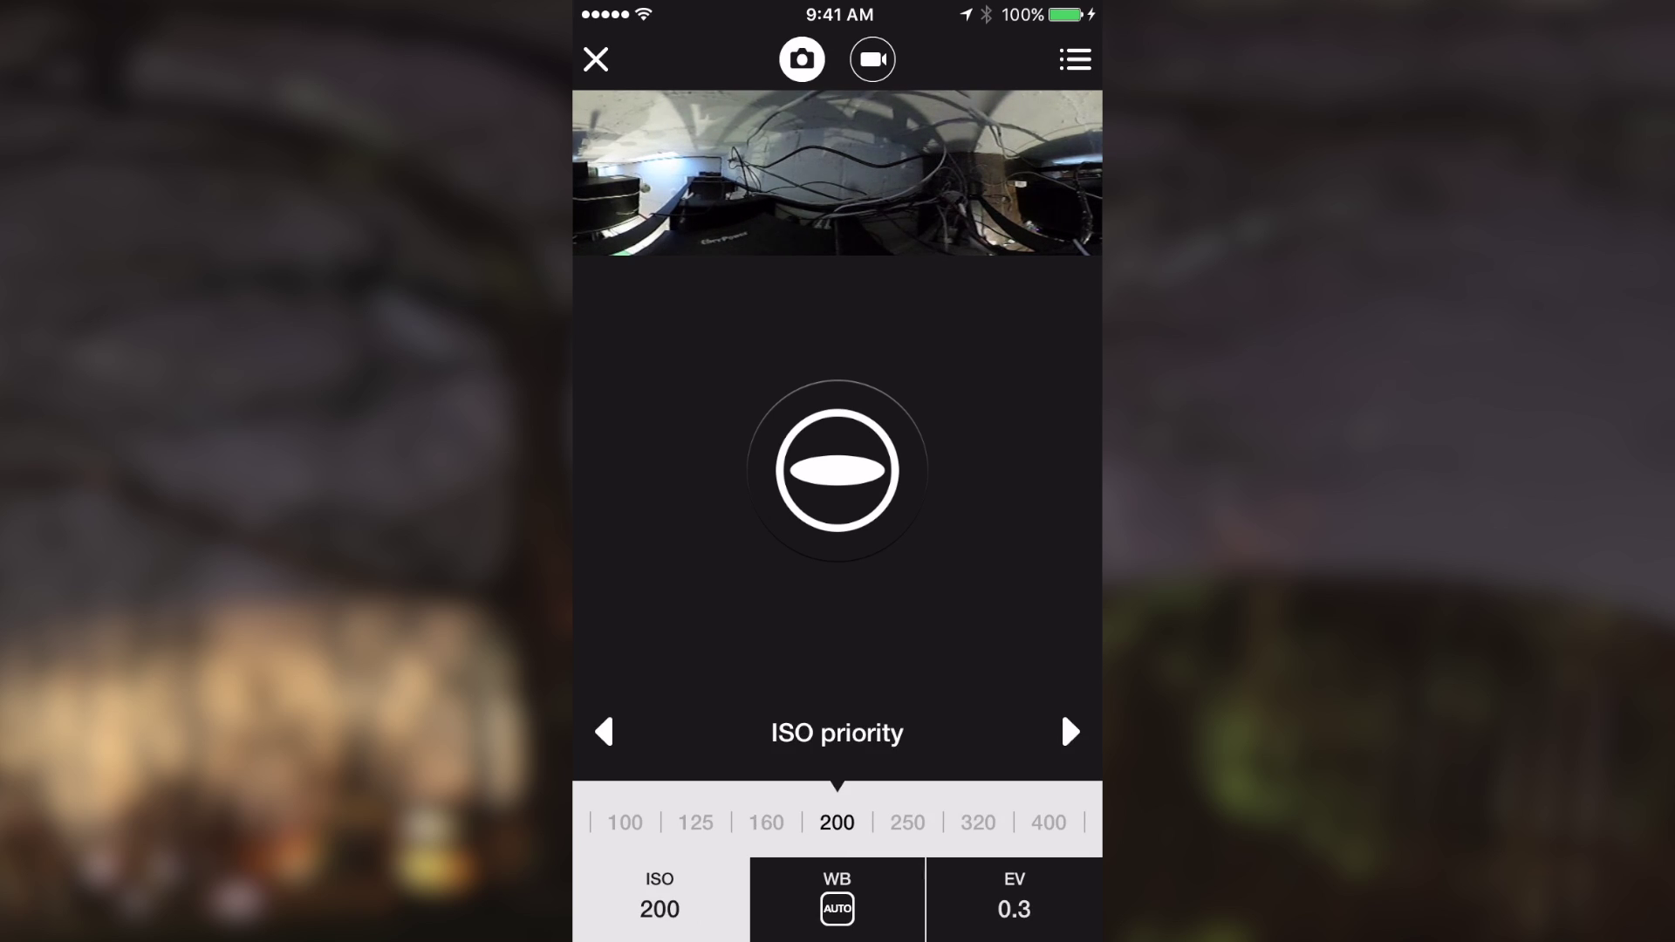
{"action": "left_click", "coordinate": [1069, 731]}
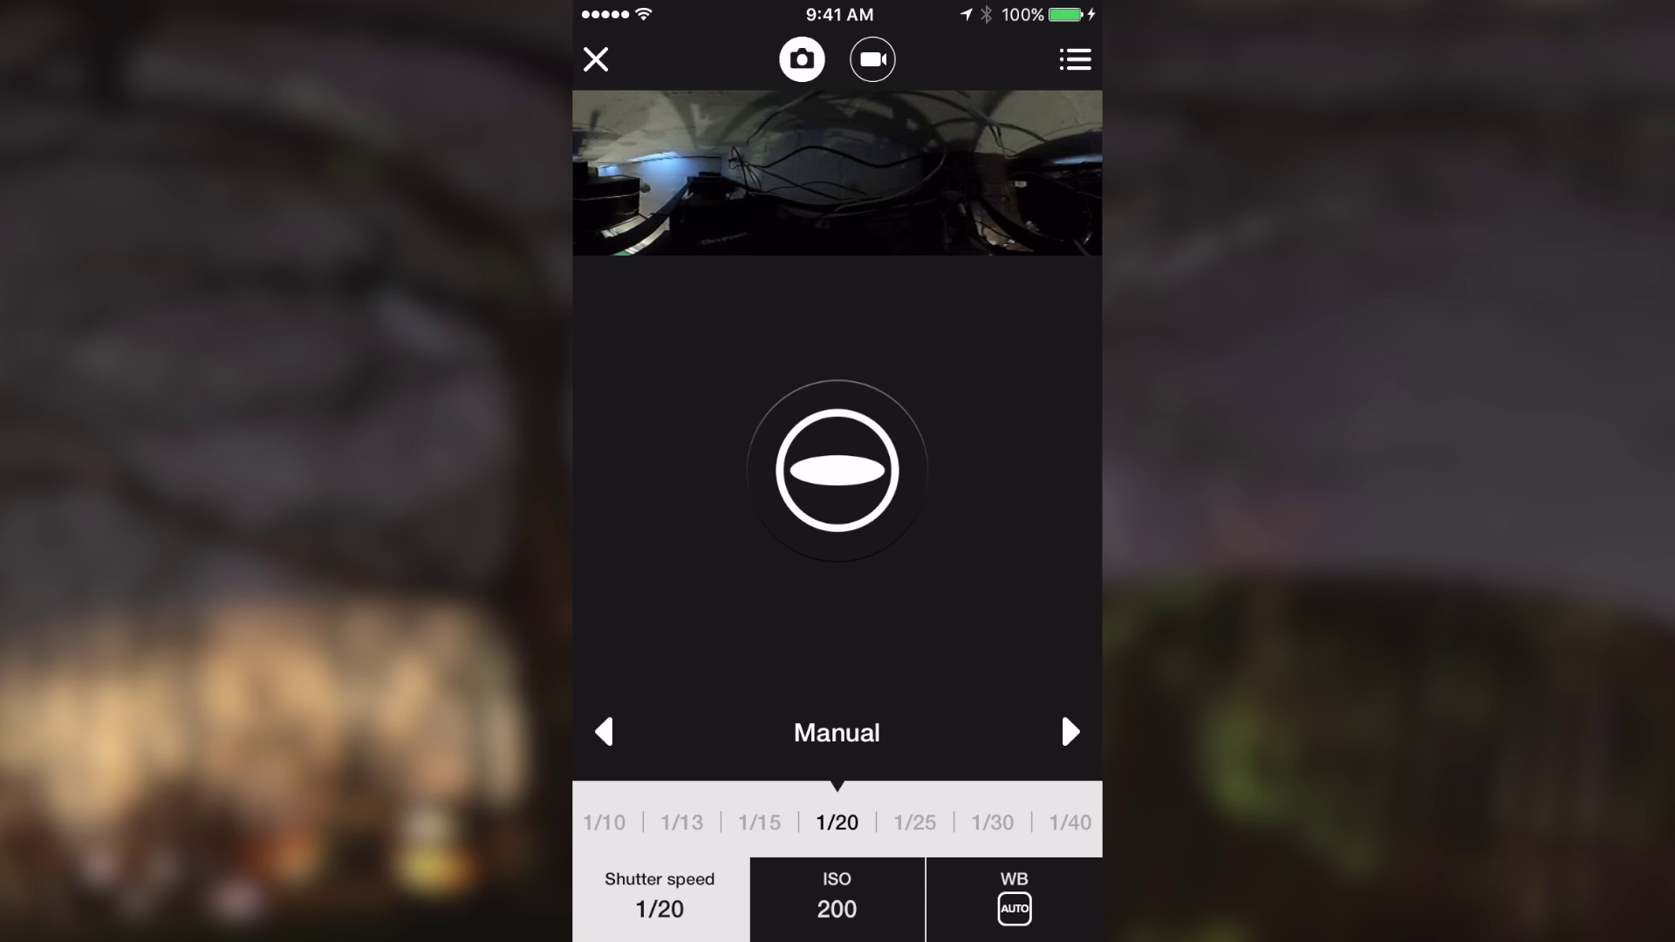
{"action": "left_click", "coordinate": [1014, 898]}
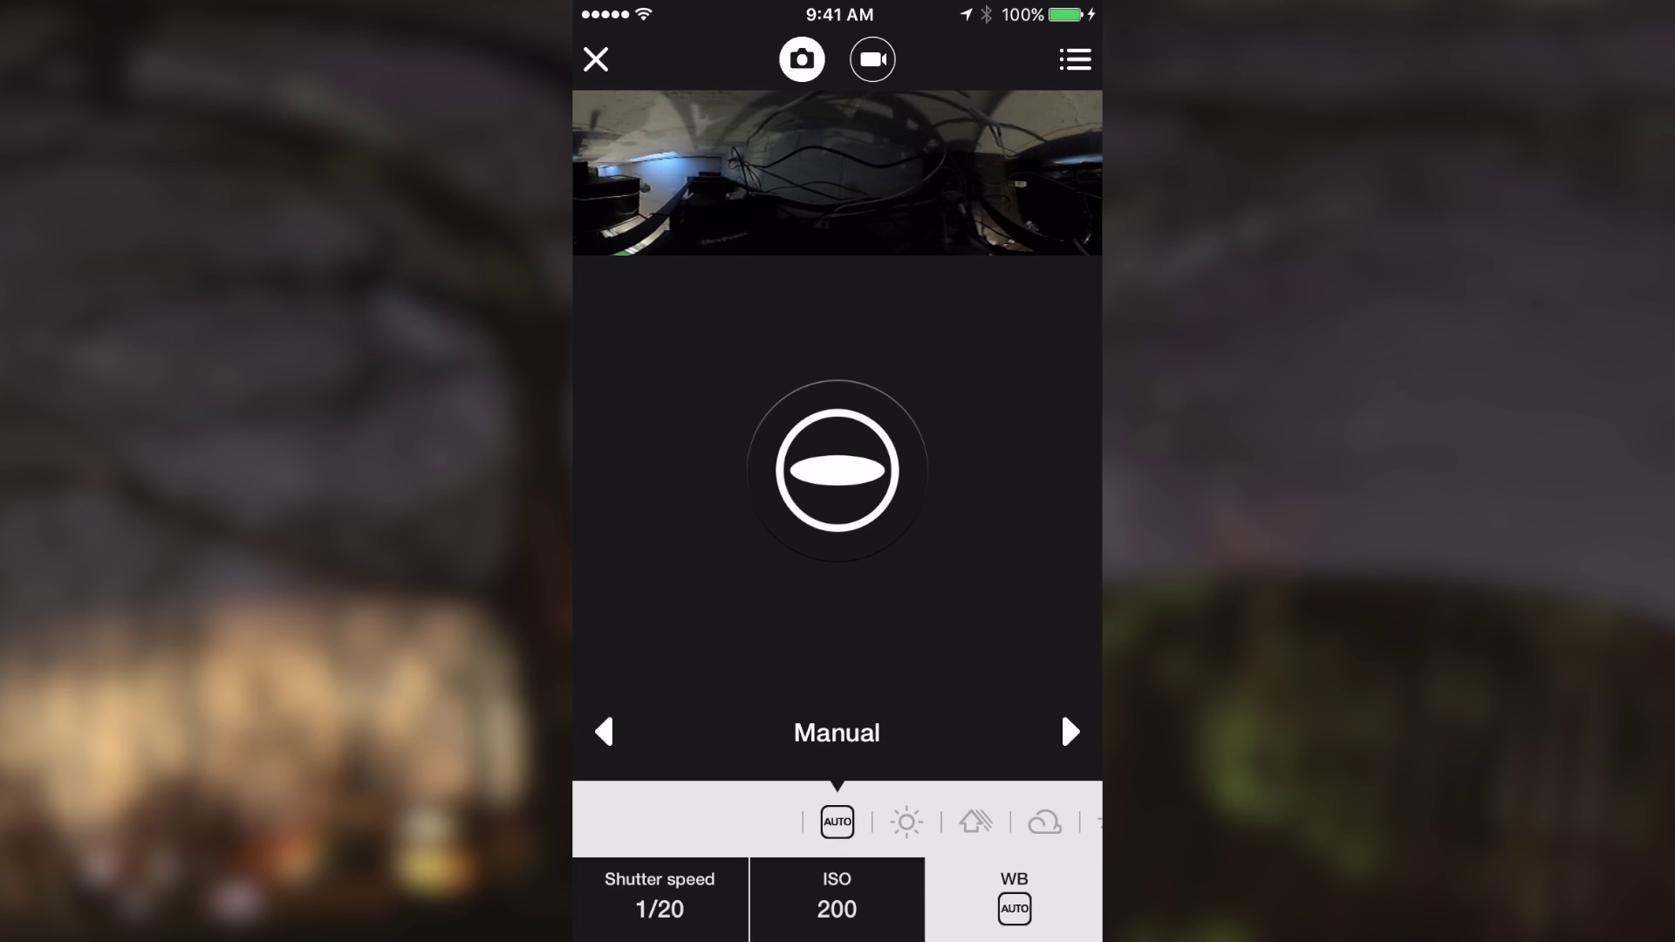
- Set white balance to daylight while keeping ISO at 200
{"action": "mouse_move", "coordinate": [1012, 820]}
{"action": "left_mouse_down"}
{"action": "mouse_move", "coordinate": [733, 820]}
{"action": "mouse_move", "coordinate": [1055, 820]}
{"action": "mouse_move", "coordinate": [750, 820]}
{"action": "mouse_move", "coordinate": [999, 820]}
{"action": "left_mouse_up"}
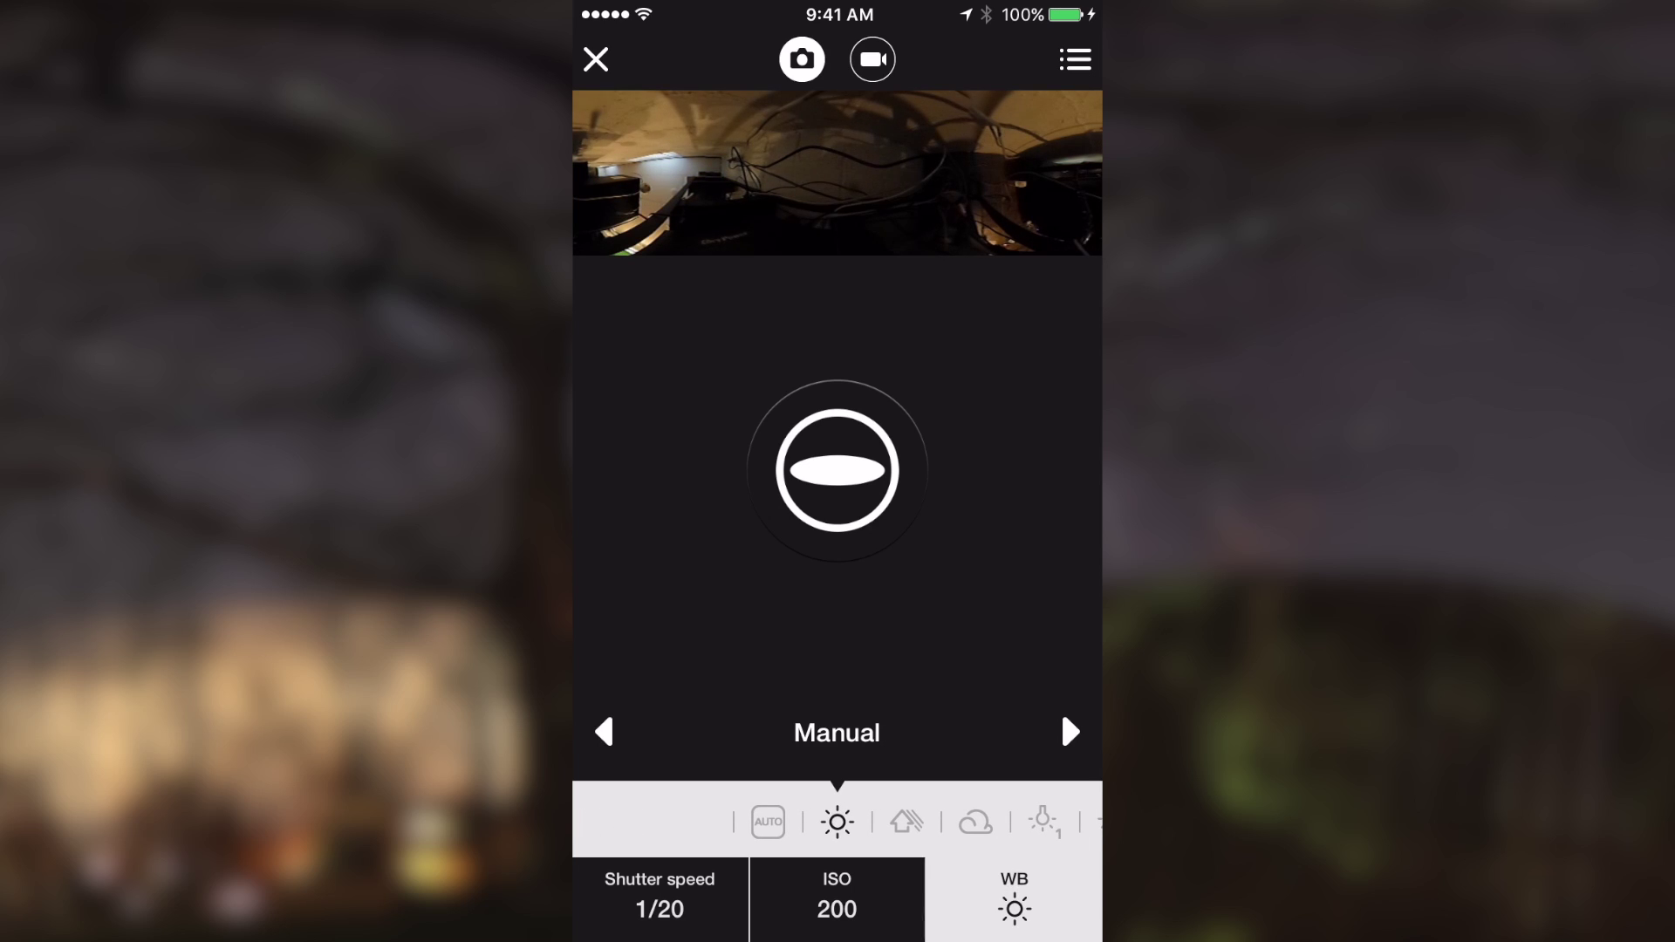
{"action": "left_click", "coordinate": [837, 898]}
{"action": "mouse_move", "coordinate": [766, 820]}
{"action": "left_mouse_down"}
{"action": "mouse_move", "coordinate": [978, 820]}
{"action": "mouse_move", "coordinate": [610, 820]}
{"action": "mouse_move", "coordinate": [927, 819]}
{"action": "left_mouse_up"}
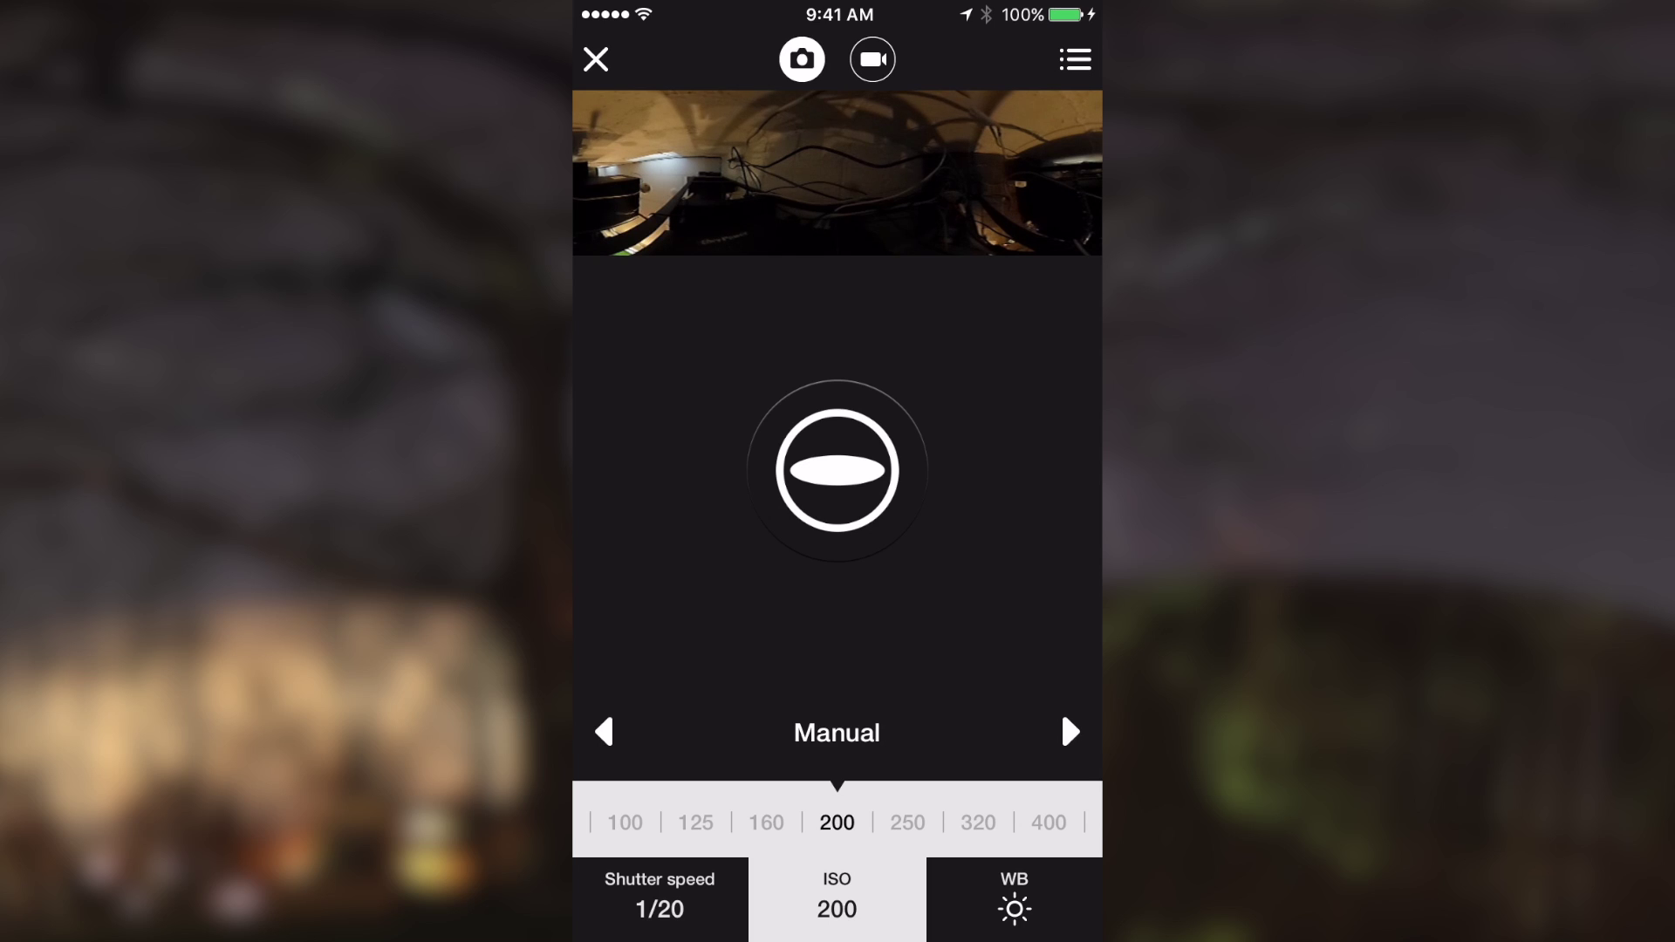
{"action": "left_click", "coordinate": [659, 894]}
- Slow the Manual shutter speed to 1/3 second for a brighter preview
{"action": "left_click", "coordinate": [759, 822]}
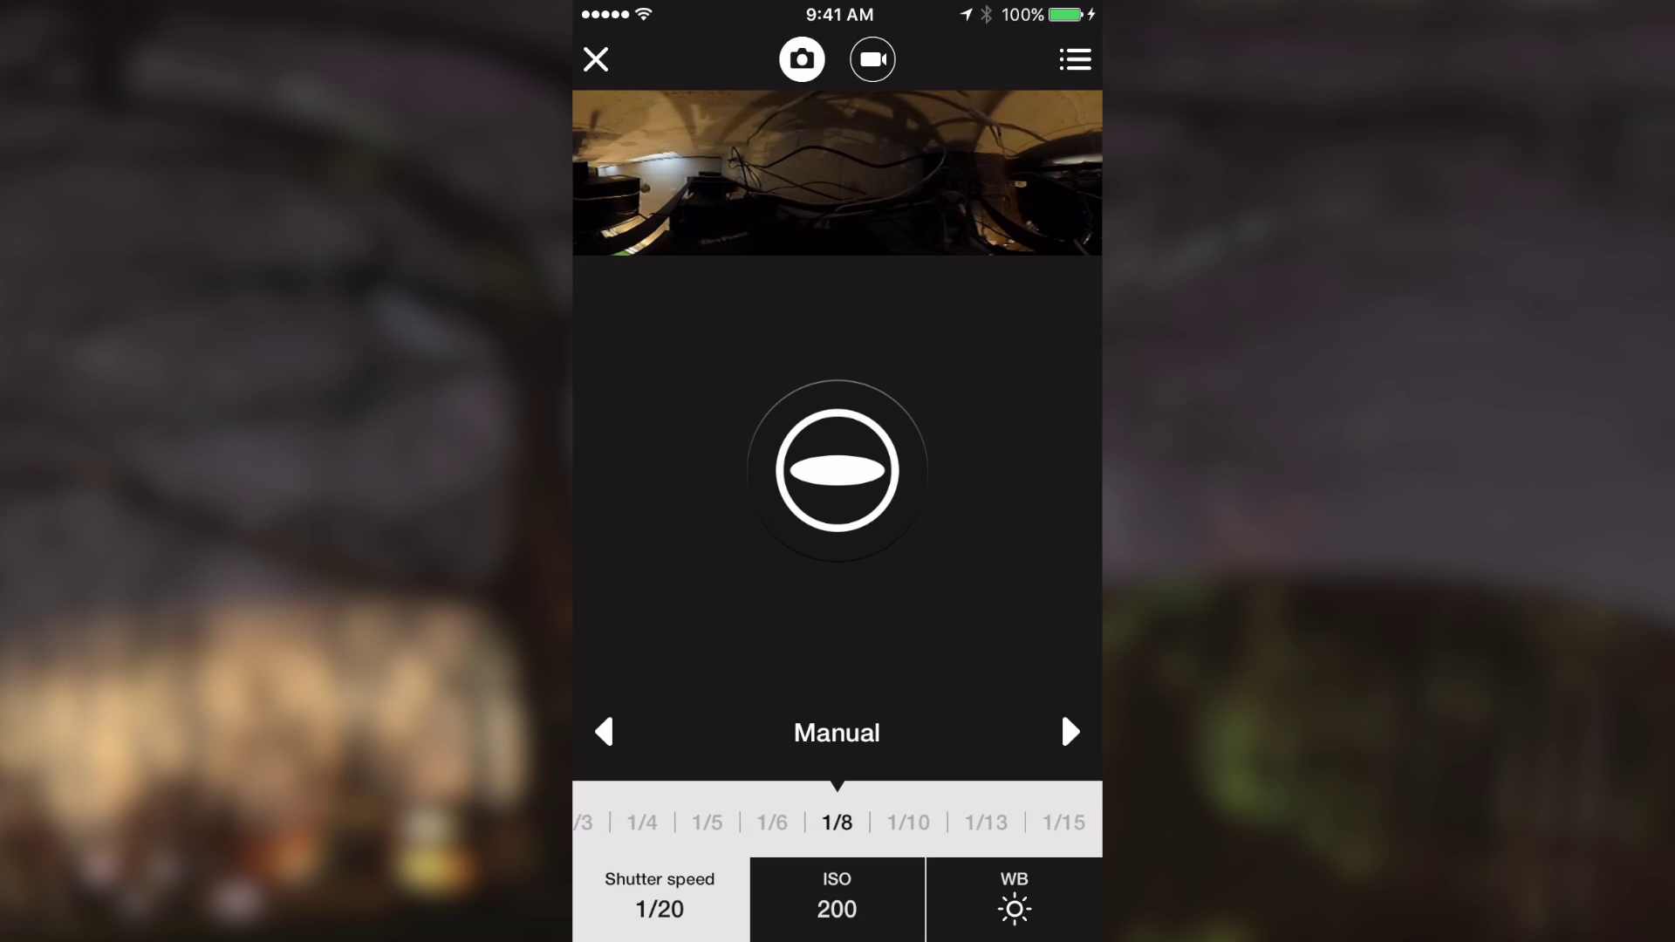
{"action": "scroll", "coordinate": [838, 820], "scroll_direction": "left", "scroll_amount": 4}
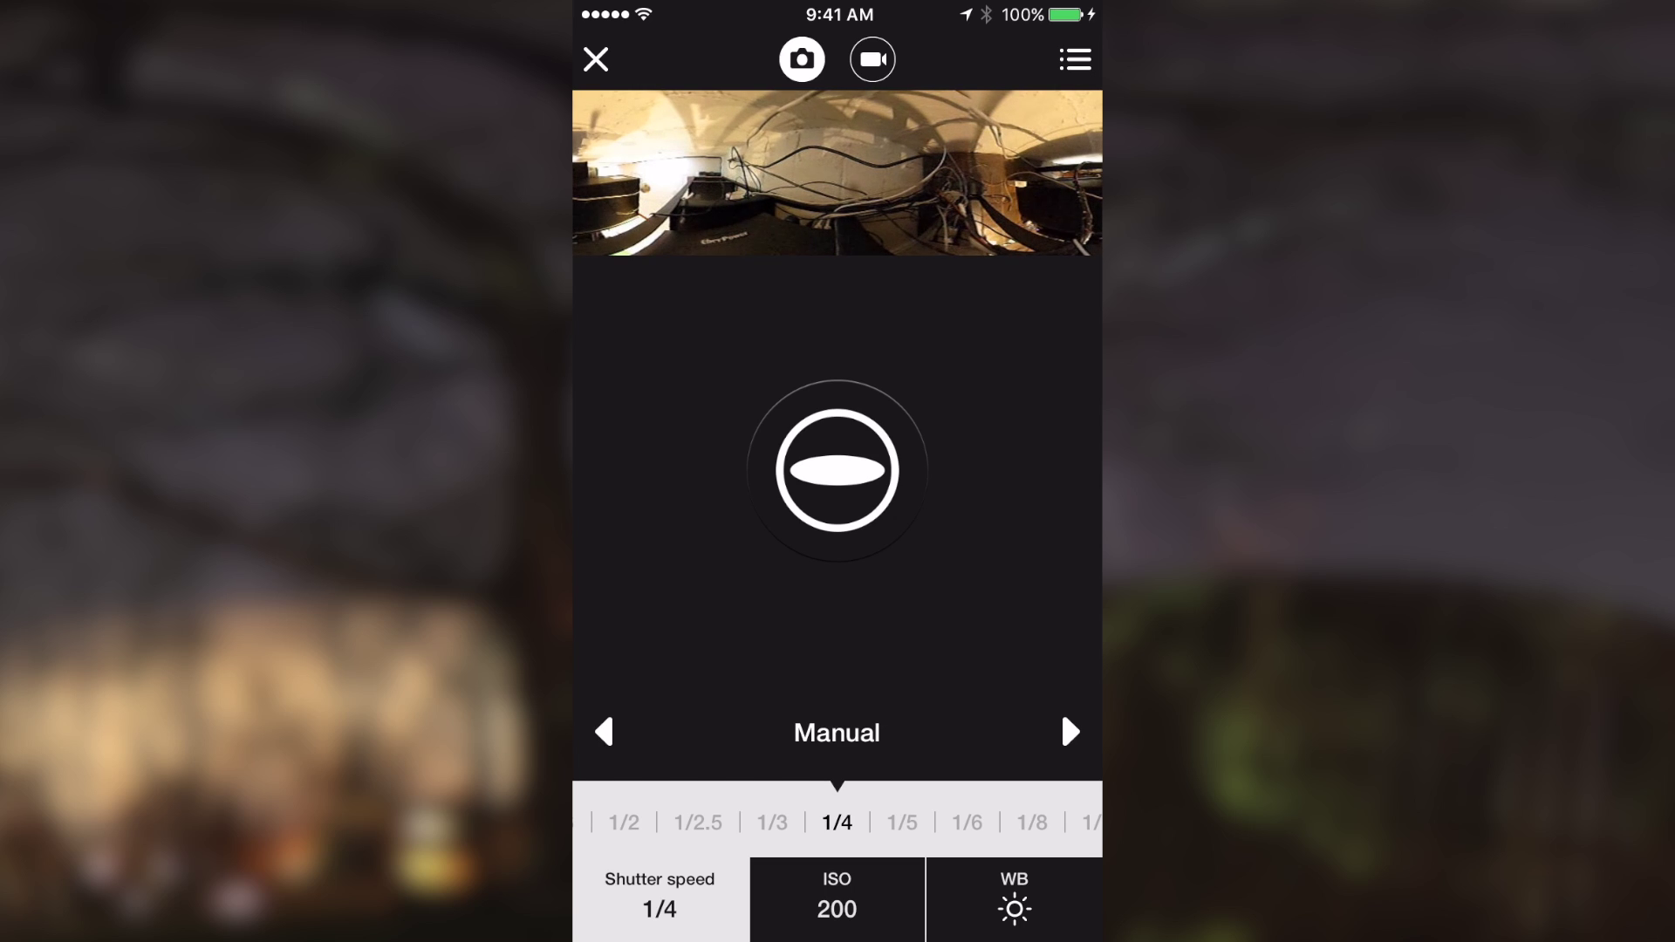
{"action": "scroll", "coordinate": [837, 820], "scroll_direction": "left", "scroll_amount": 3}
{"action": "scroll", "coordinate": [837, 820], "scroll_direction": "right", "scroll_amount": 1}
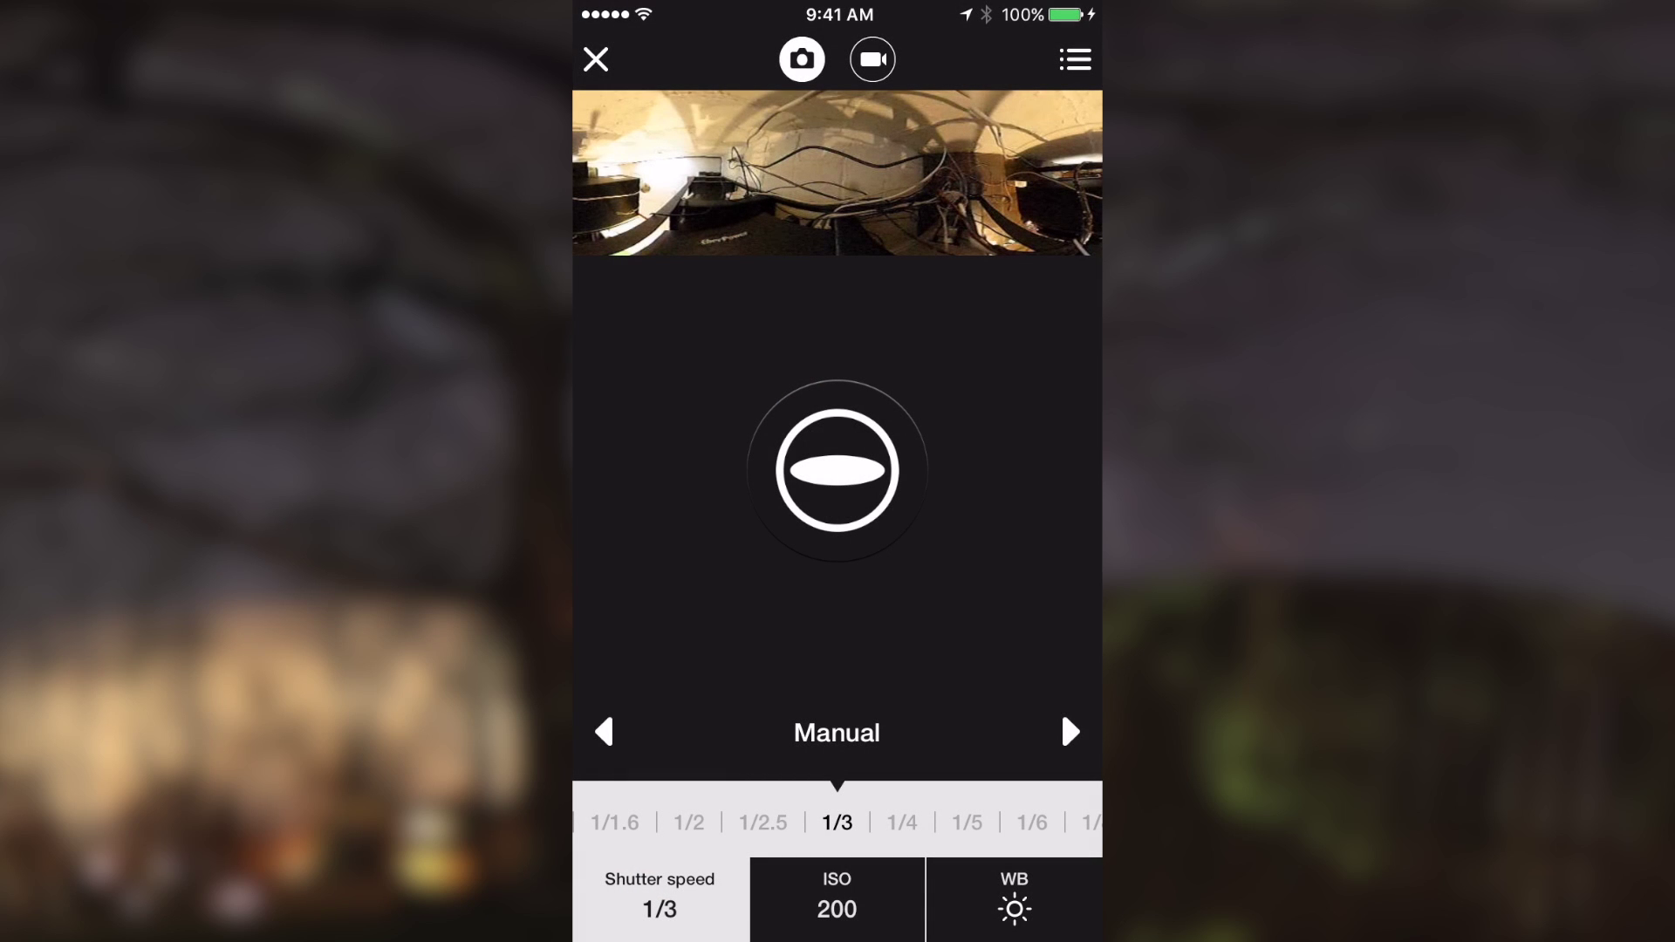
- Back in the Album, browse the camera's images not yet transferred to the phone
{"action": "left_click", "coordinate": [596, 59]}
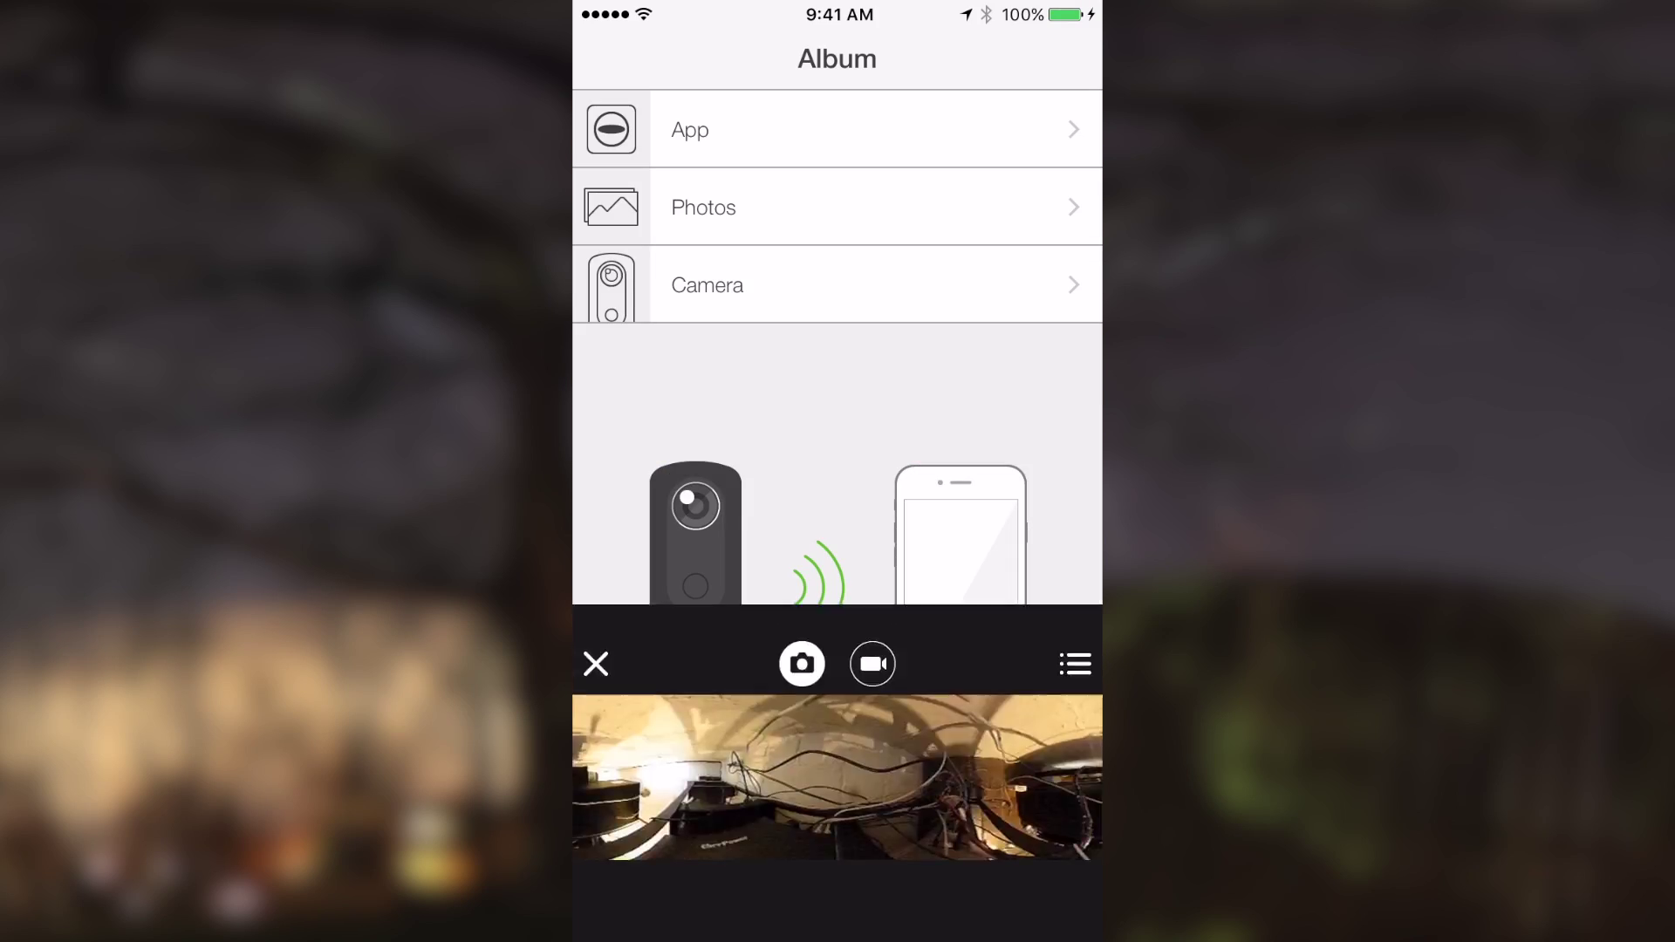
{"action": "left_click", "coordinate": [706, 285]}
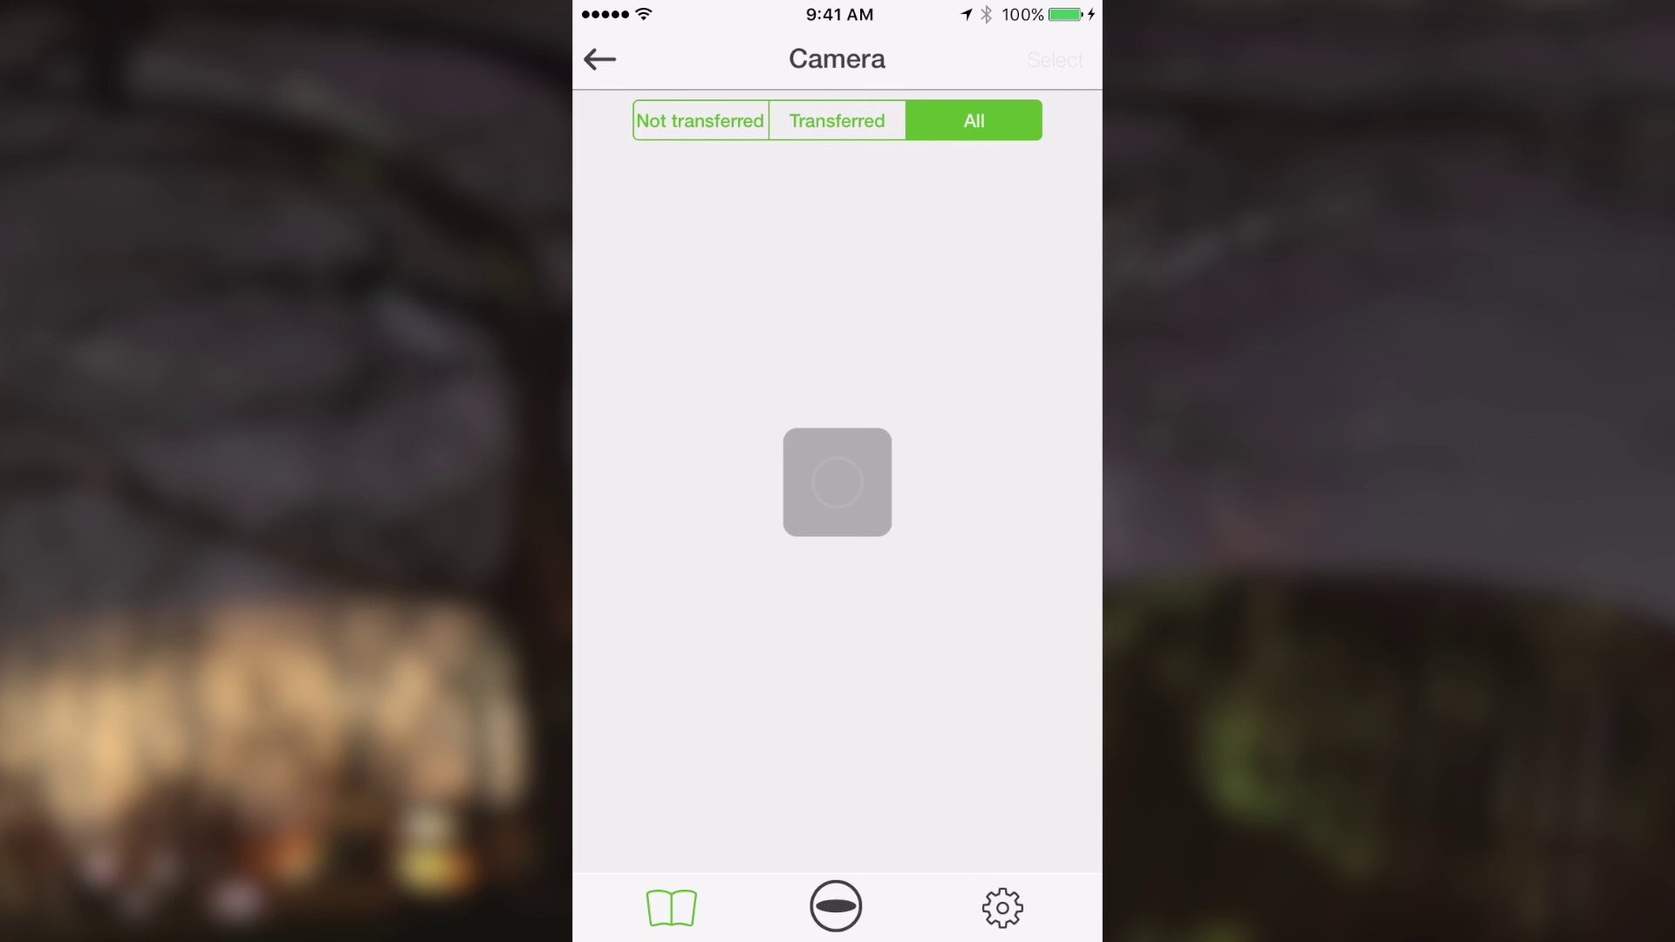
{"action": "left_click", "coordinate": [699, 121]}
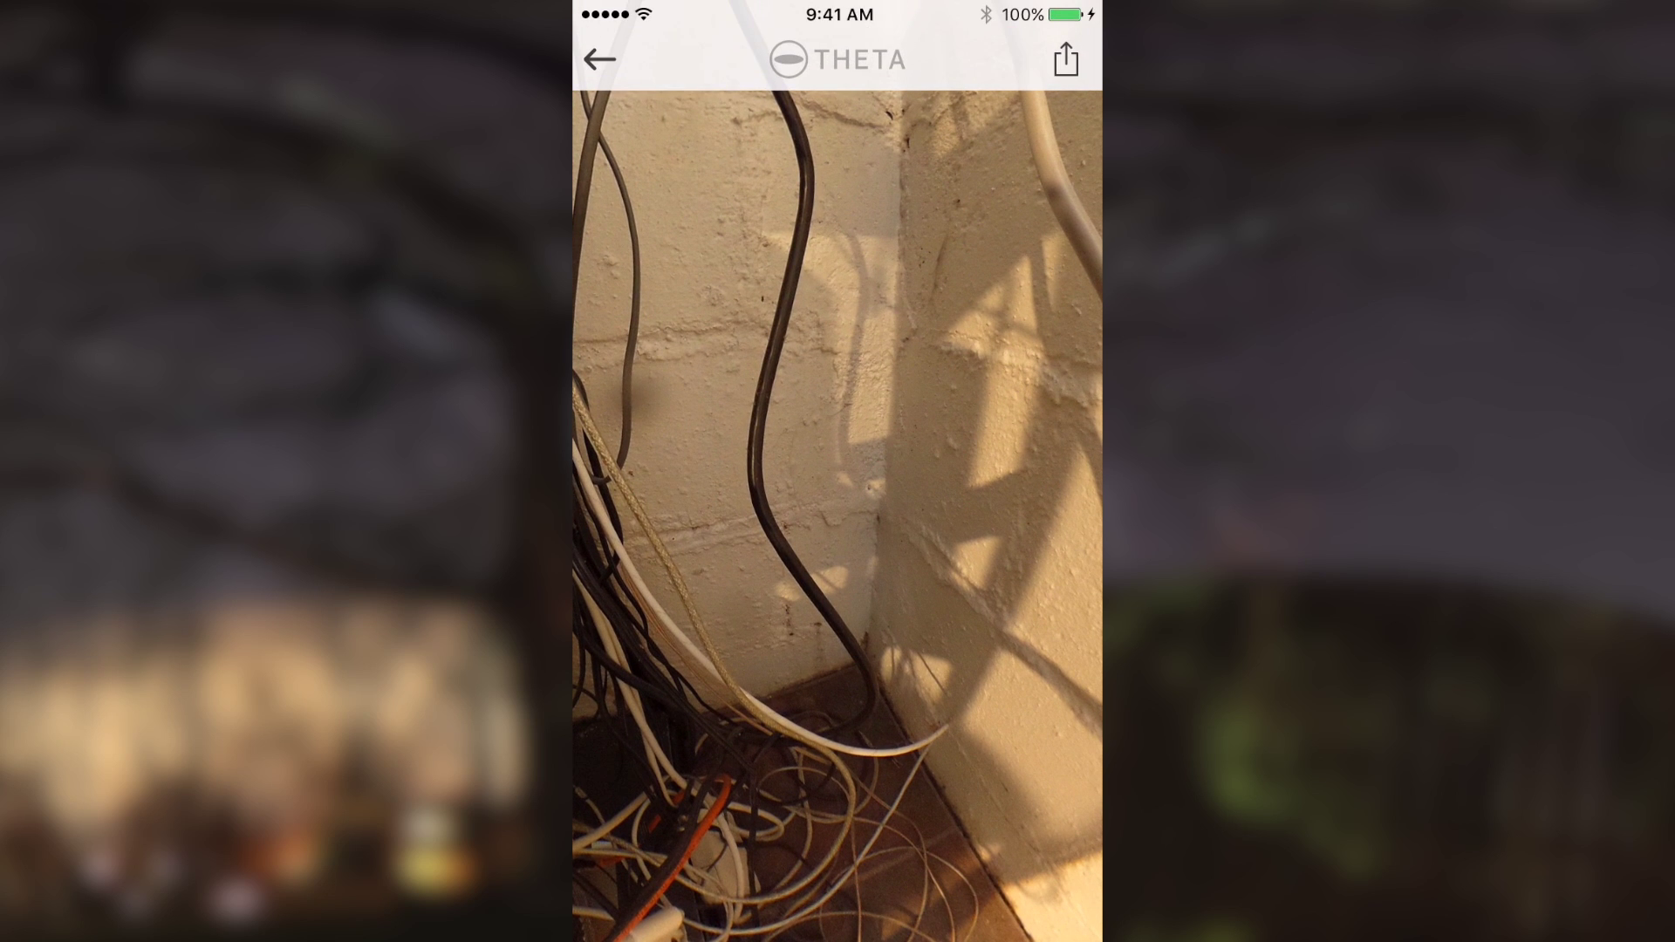
{"action": "left_click", "coordinate": [600, 59]}
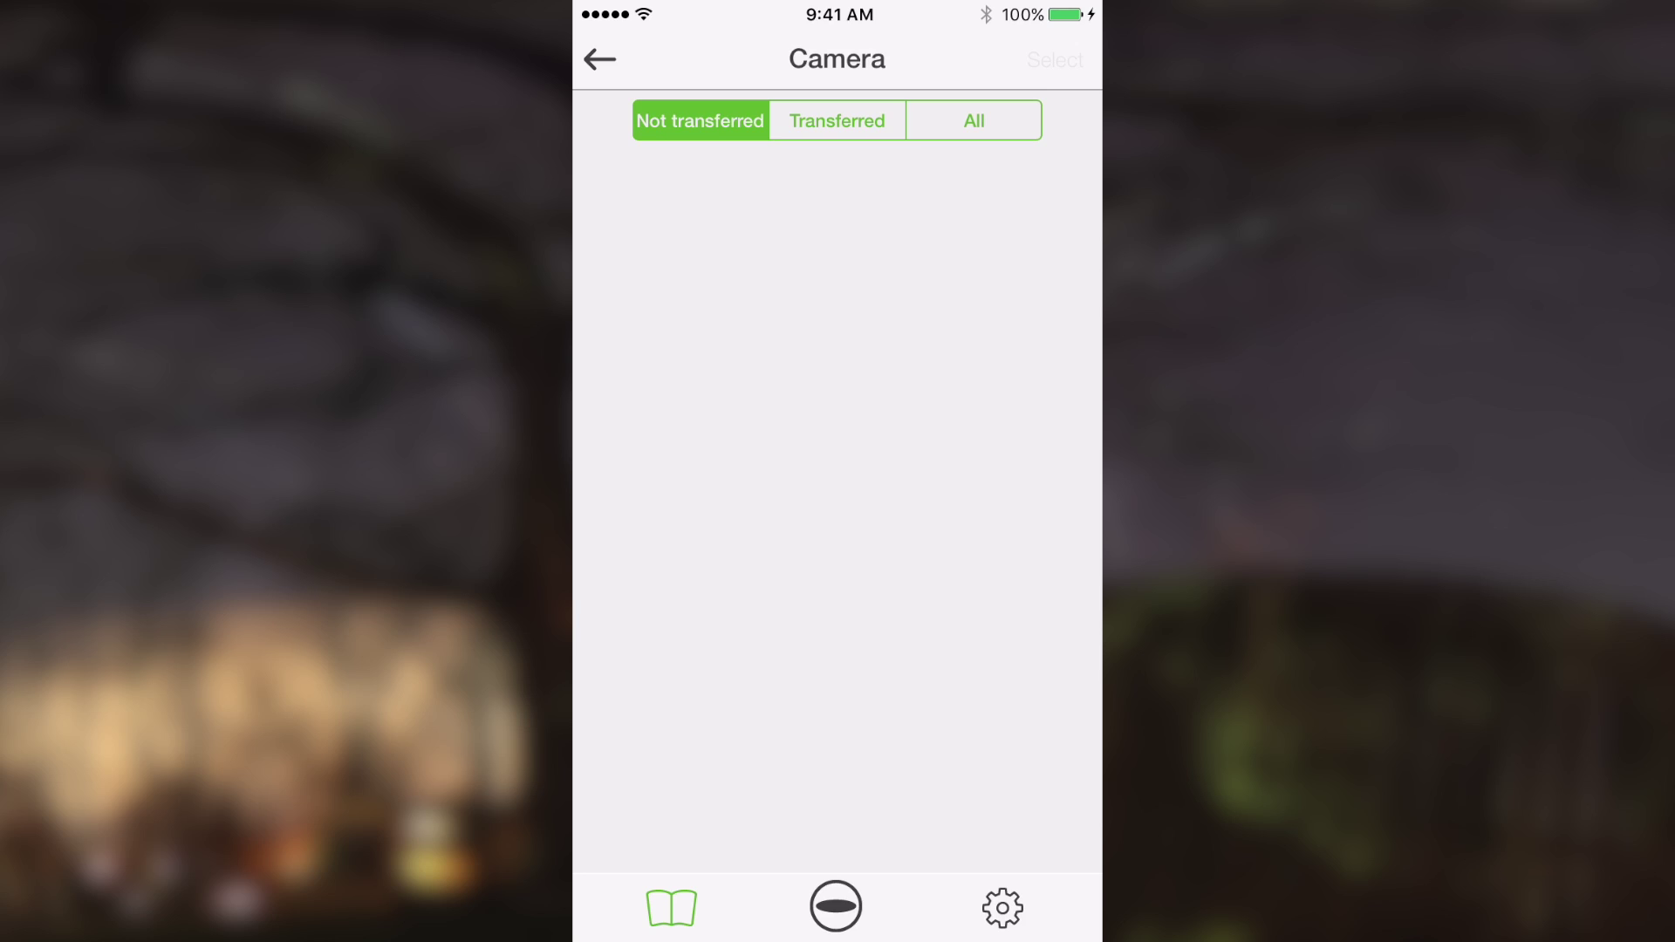
- Delete the transferred January 4, 2016 photo from the camera and return to the Album
{"action": "left_click", "coordinate": [836, 120]}
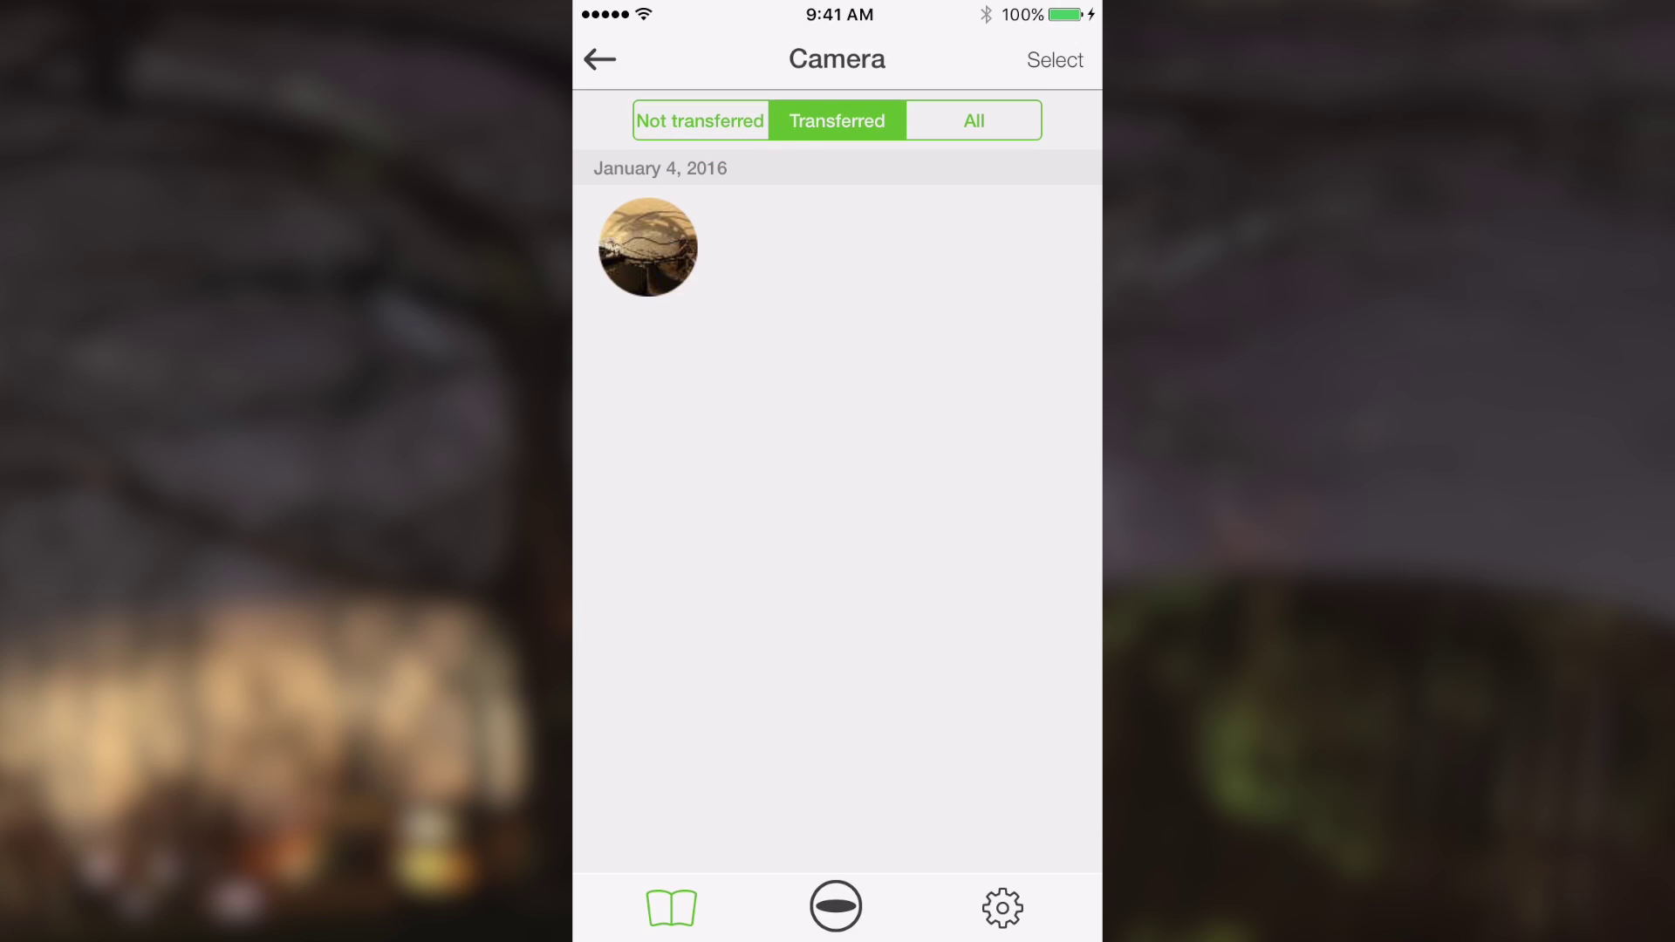
{"action": "left_click", "coordinate": [1054, 59]}
{"action": "left_click", "coordinate": [647, 247]}
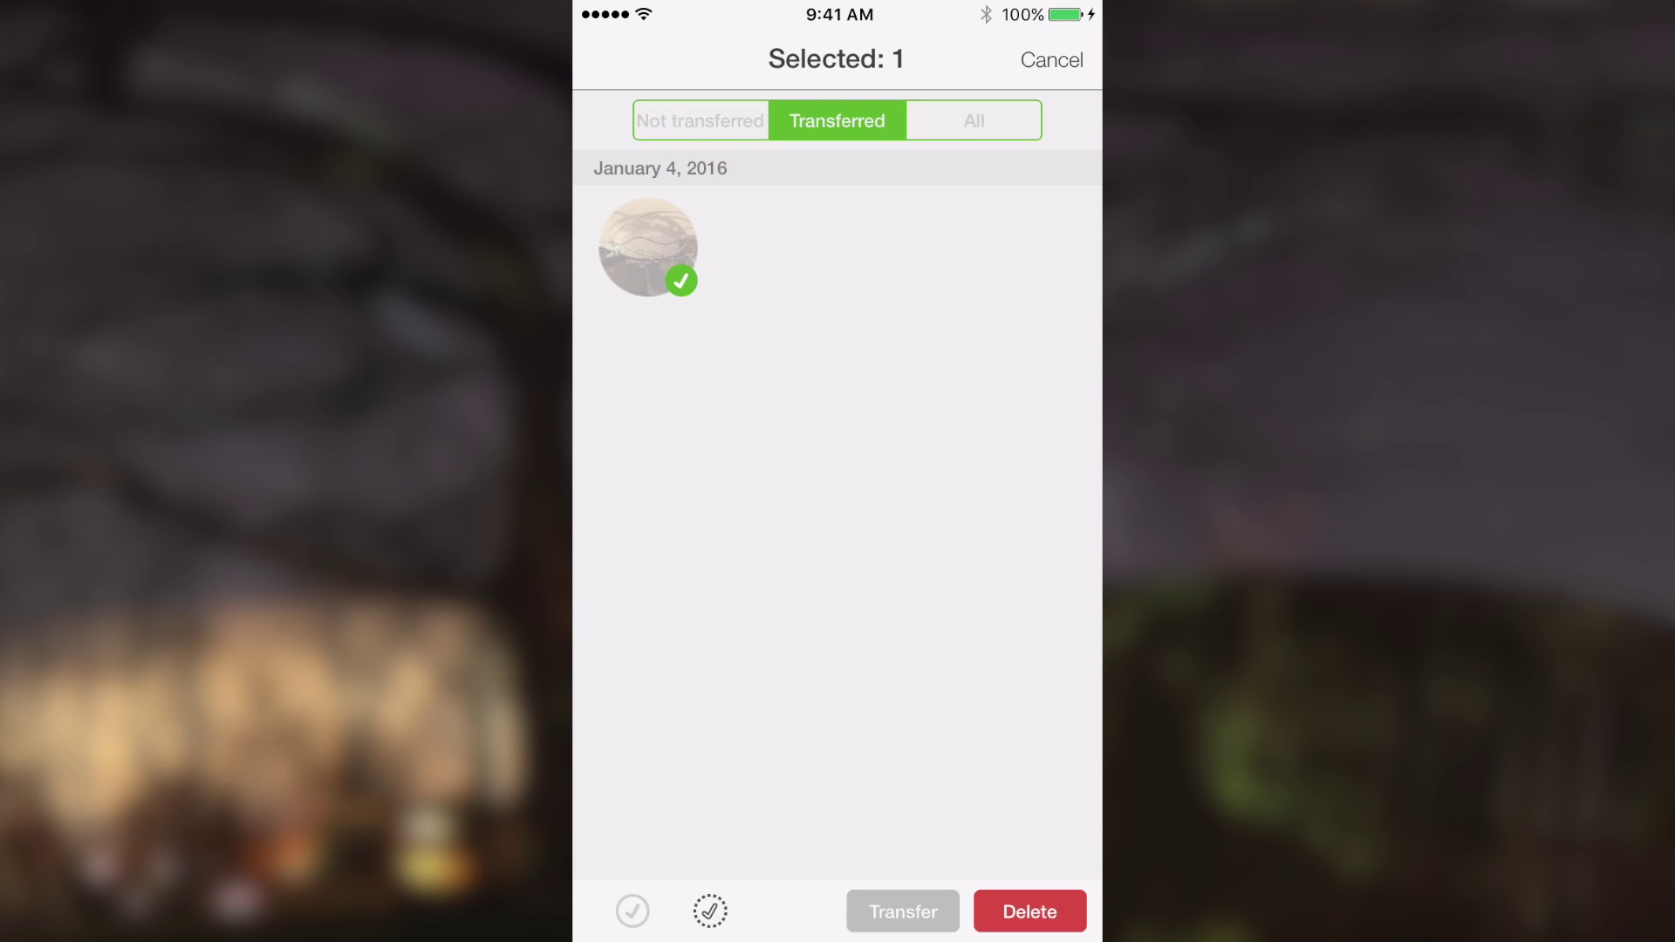
{"action": "left_click", "coordinate": [1029, 912]}
{"action": "left_click", "coordinate": [931, 535]}
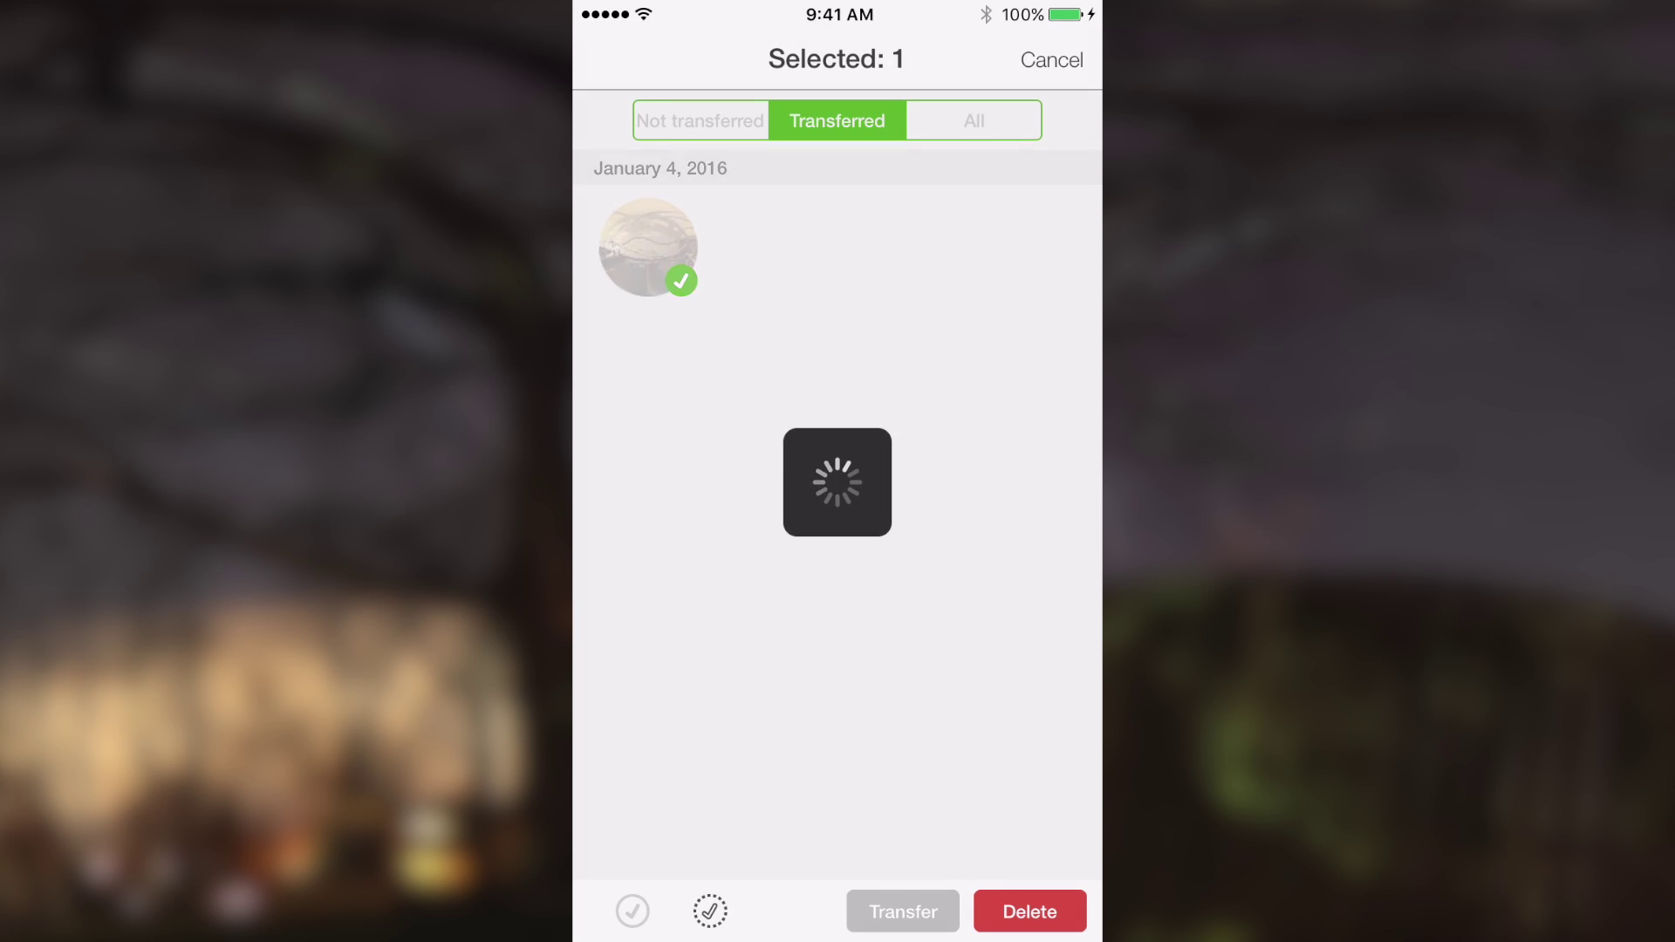
{"action": "left_click", "coordinate": [599, 58]}
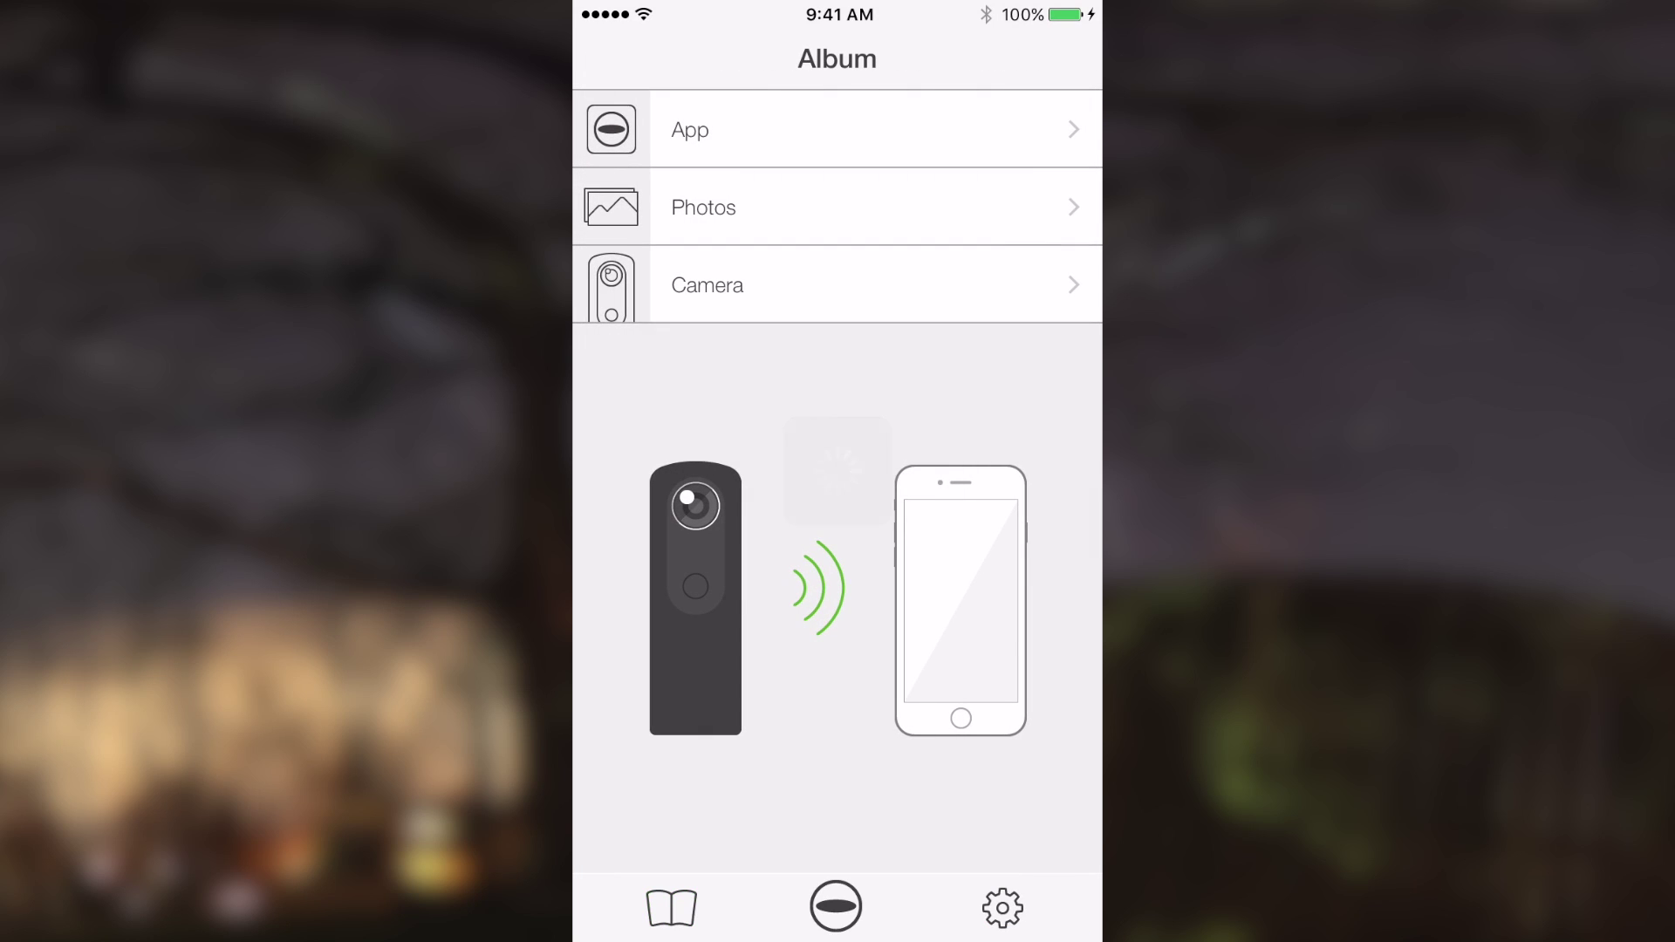
{"action": "left_click", "coordinate": [836, 907]}
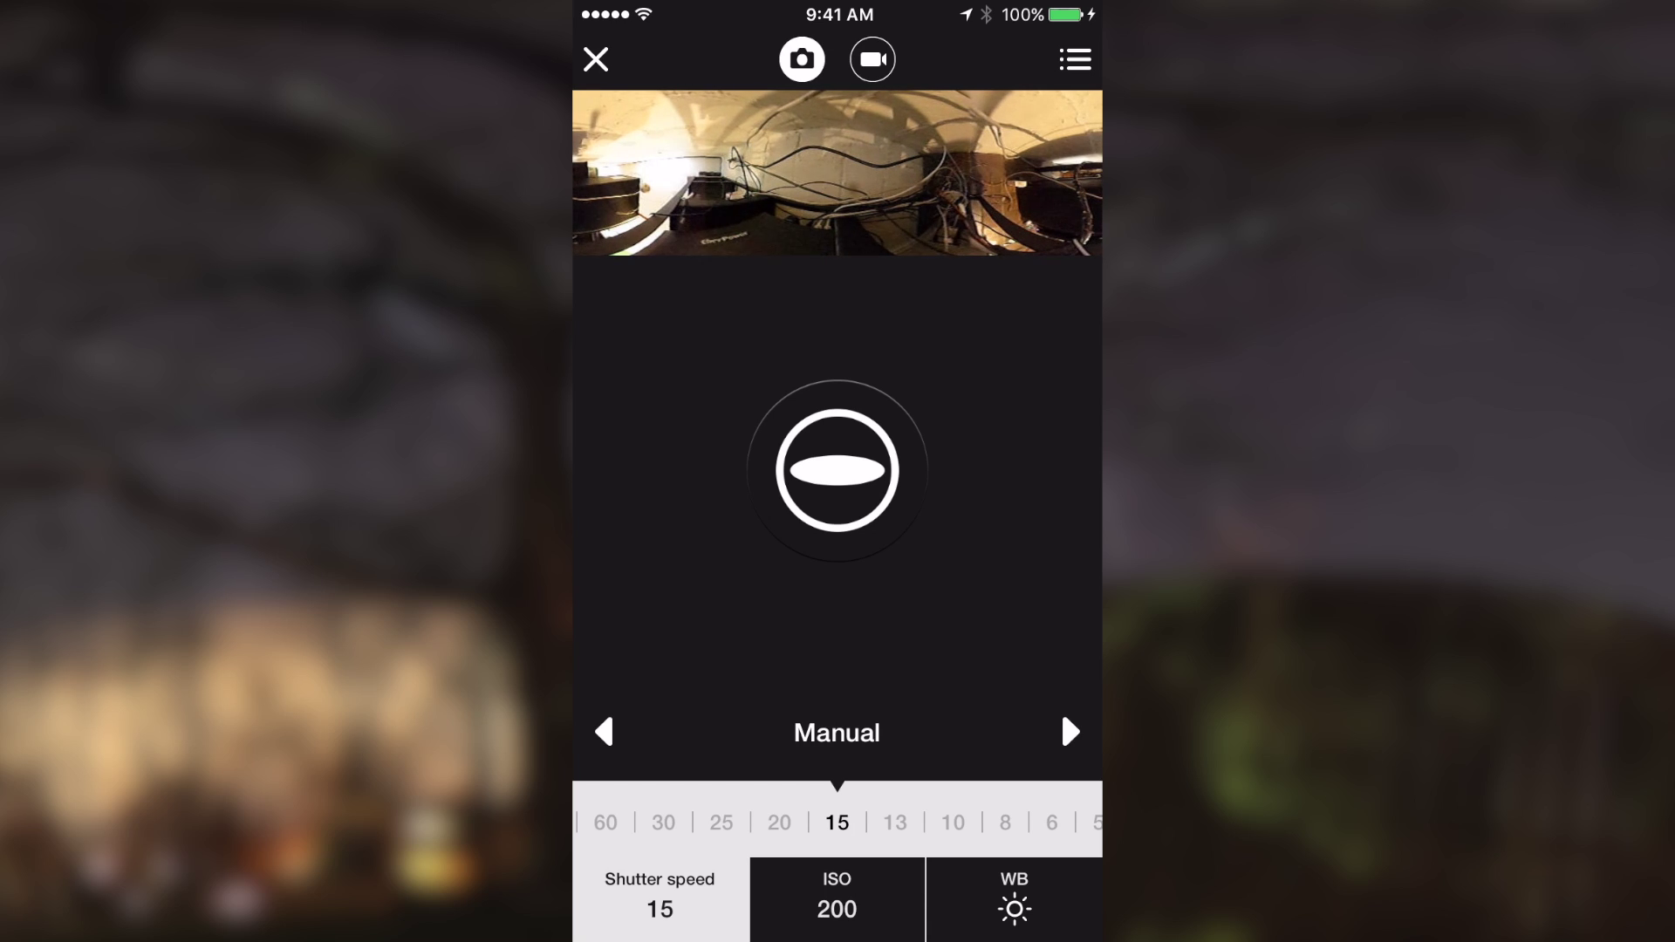
- Open the shooting settings, where interval shooting is still off
{"action": "left_click", "coordinate": [1075, 60]}
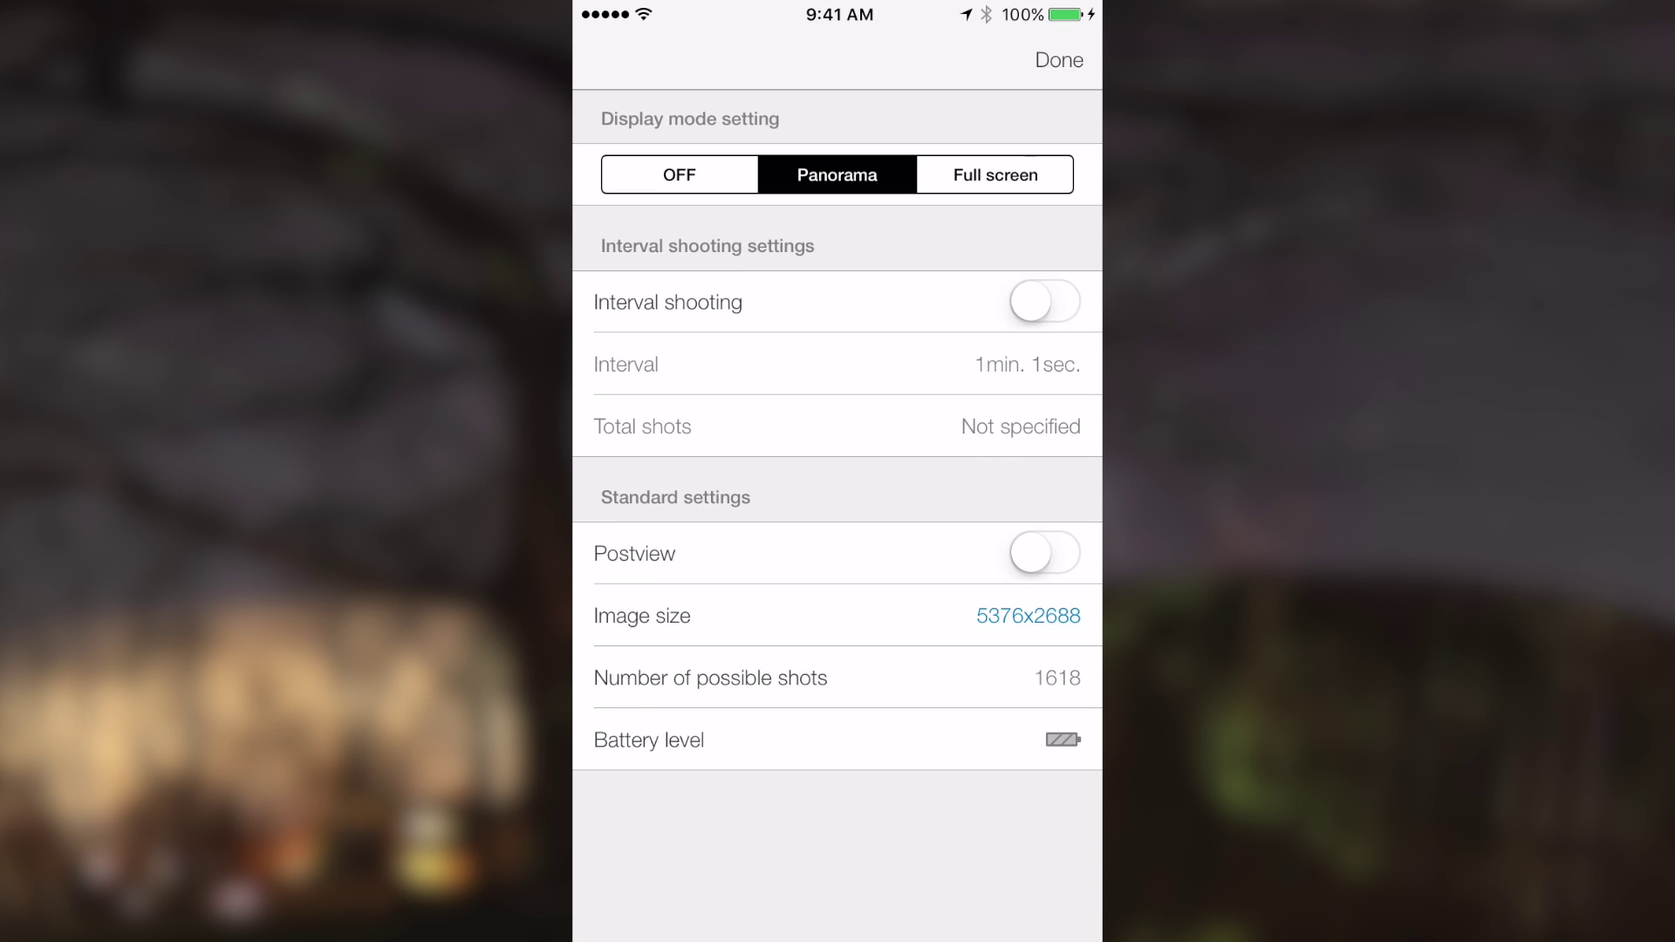
- Turn on interval shooting with a 0 min 20 sec interval
{"action": "left_click", "coordinate": [1045, 300]}
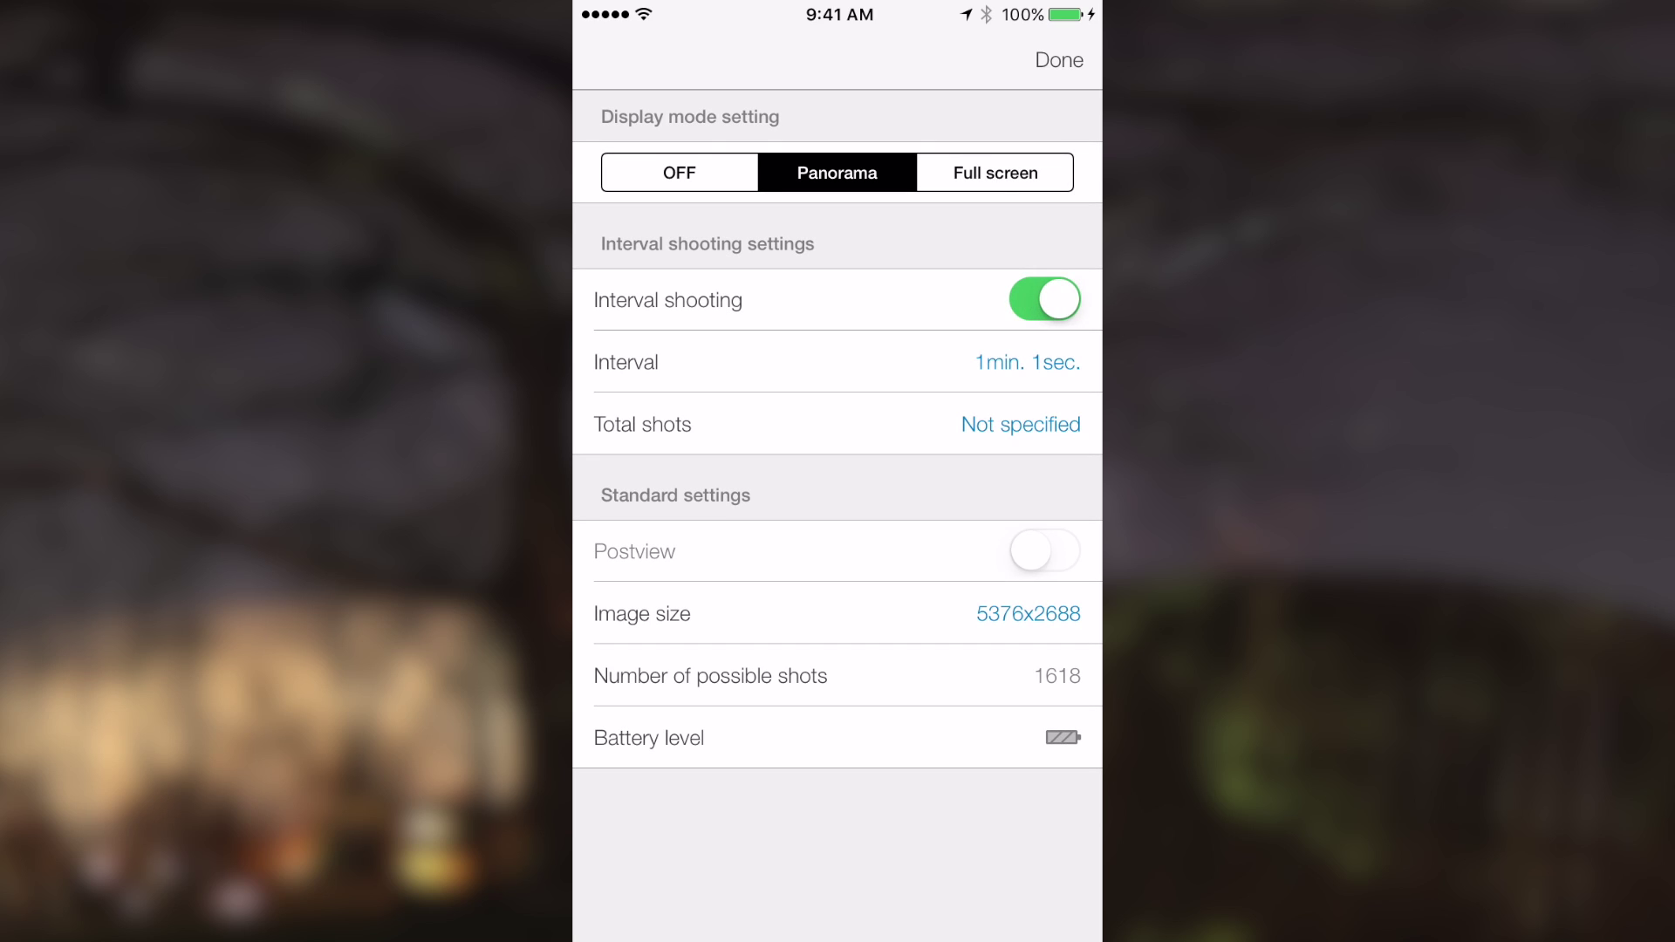
{"action": "left_click", "coordinate": [837, 361]}
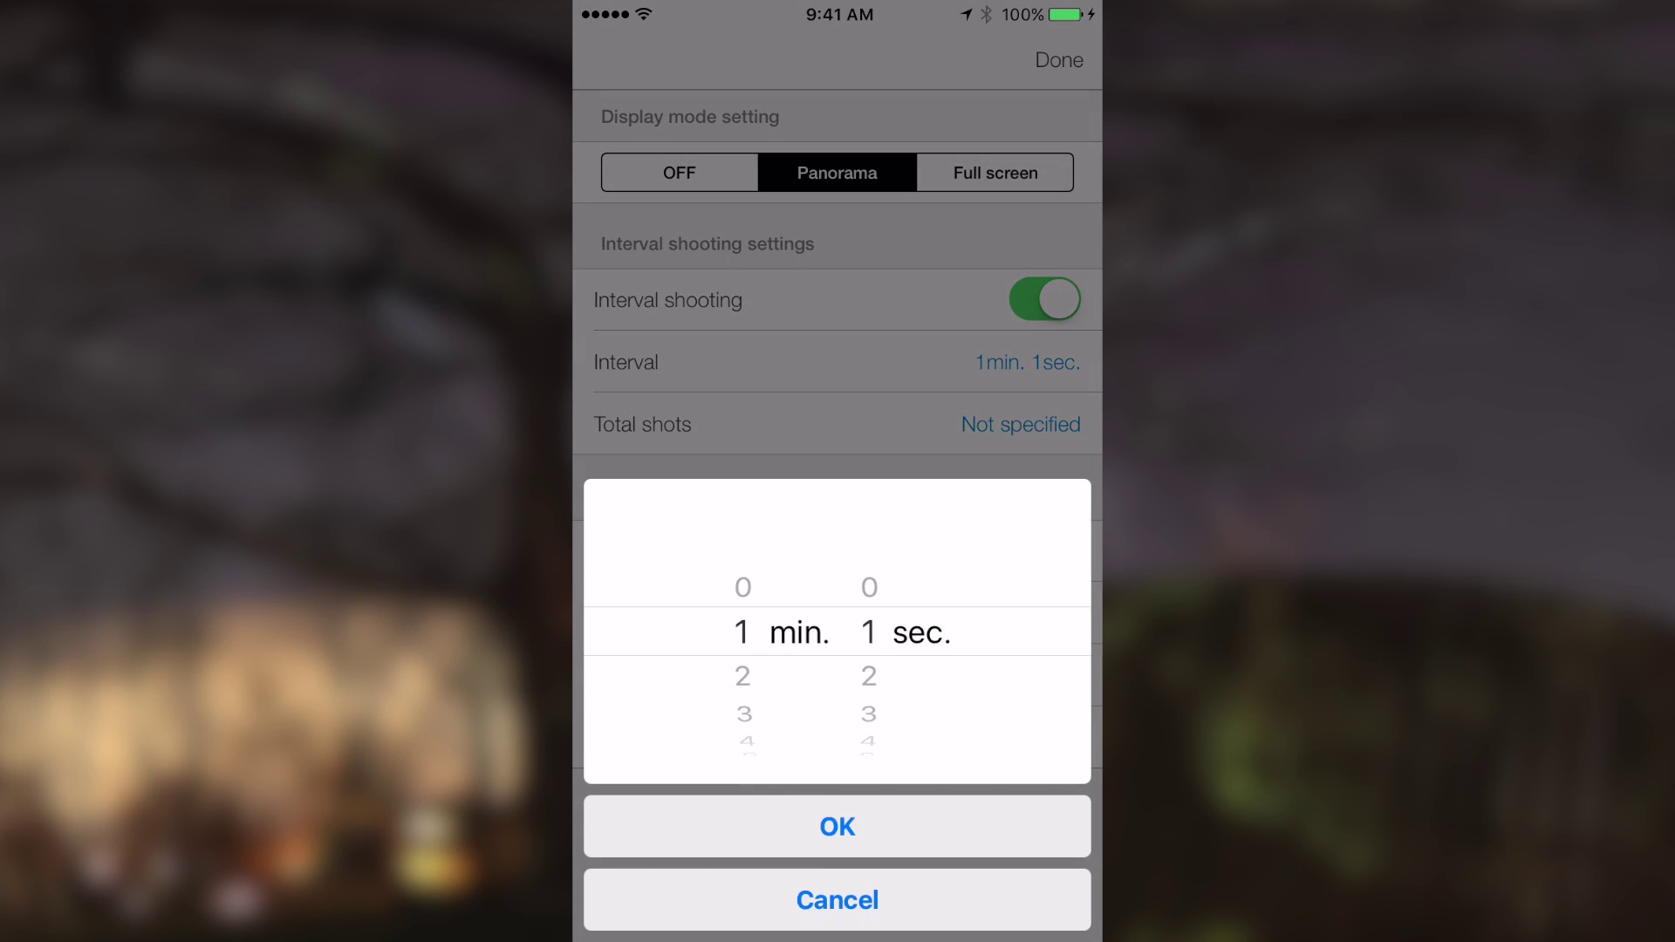
{"action": "scroll", "coordinate": [743, 631], "scroll_direction": "up", "scroll_amount": 1}
{"action": "scroll", "coordinate": [870, 631], "scroll_direction": "down", "scroll_amount": 10}
{"action": "scroll", "coordinate": [870, 632], "scroll_direction": "down", "scroll_amount": 1}
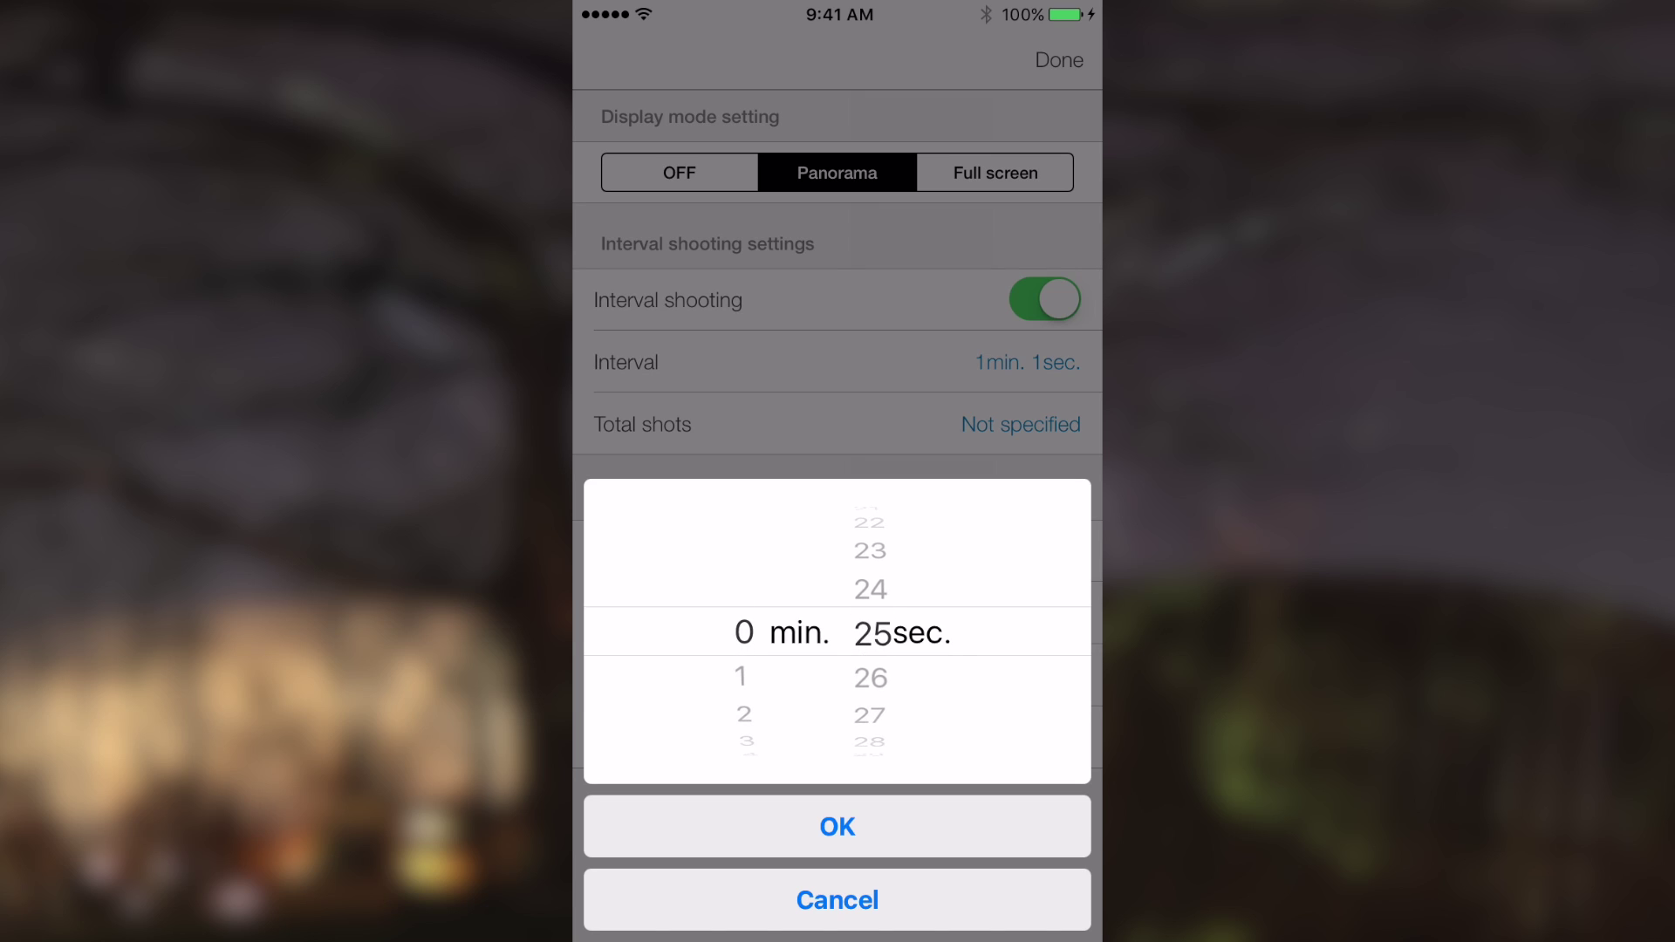
{"action": "scroll", "coordinate": [870, 632], "scroll_direction": "up", "scroll_amount": 5}
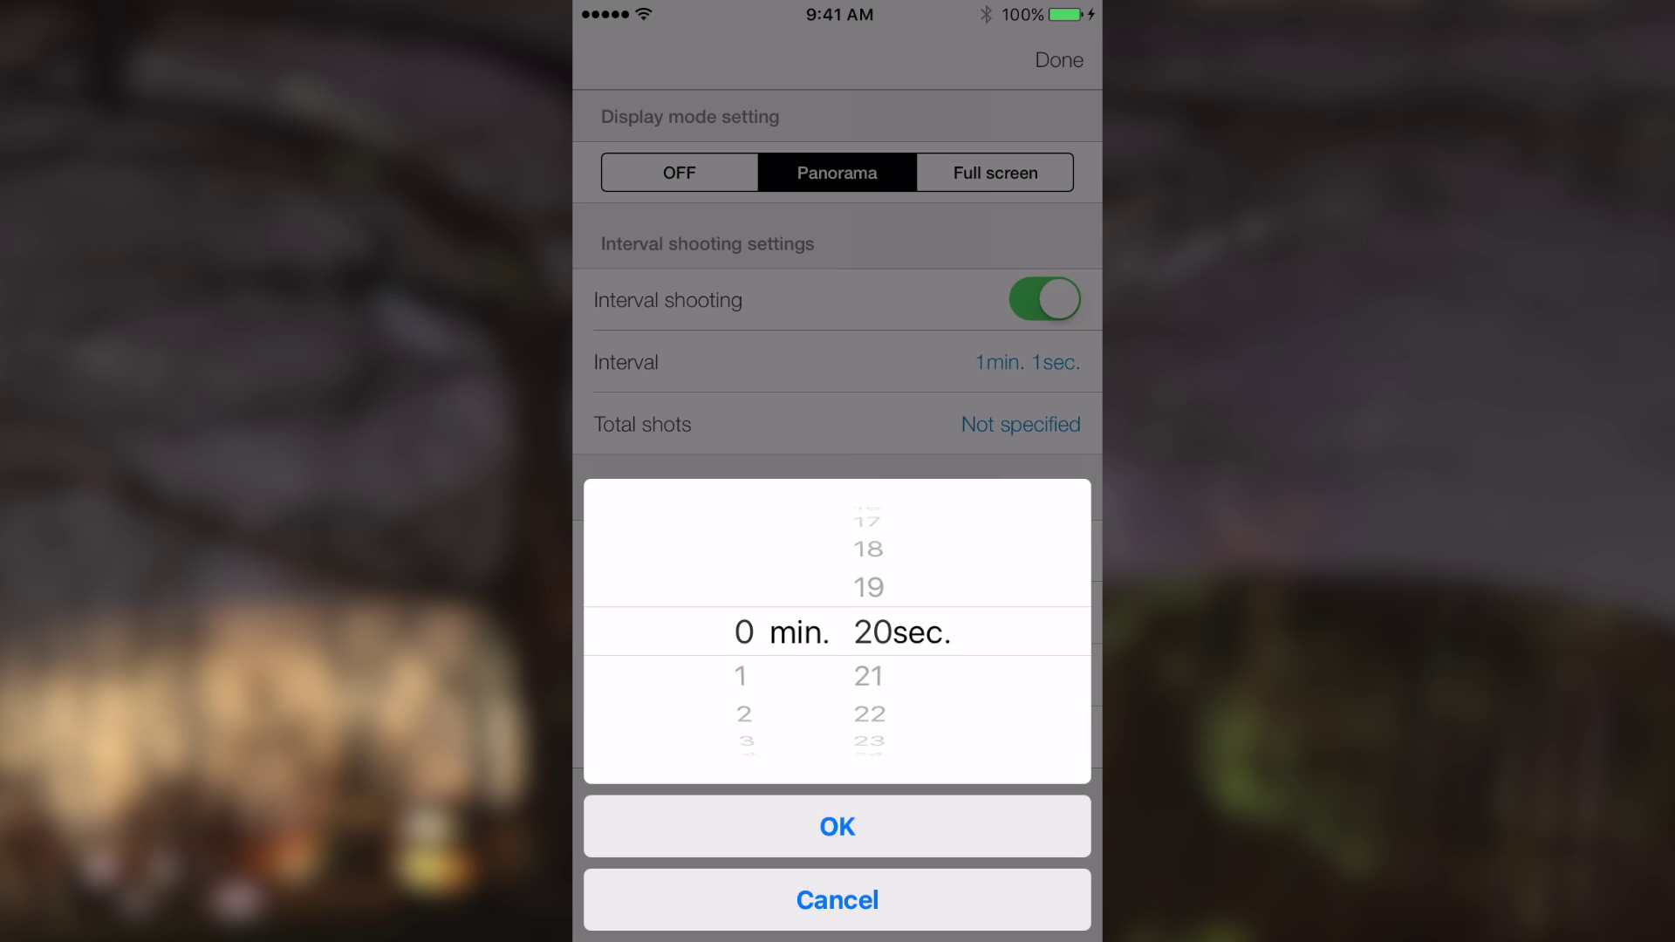
{"action": "left_click", "coordinate": [837, 826]}
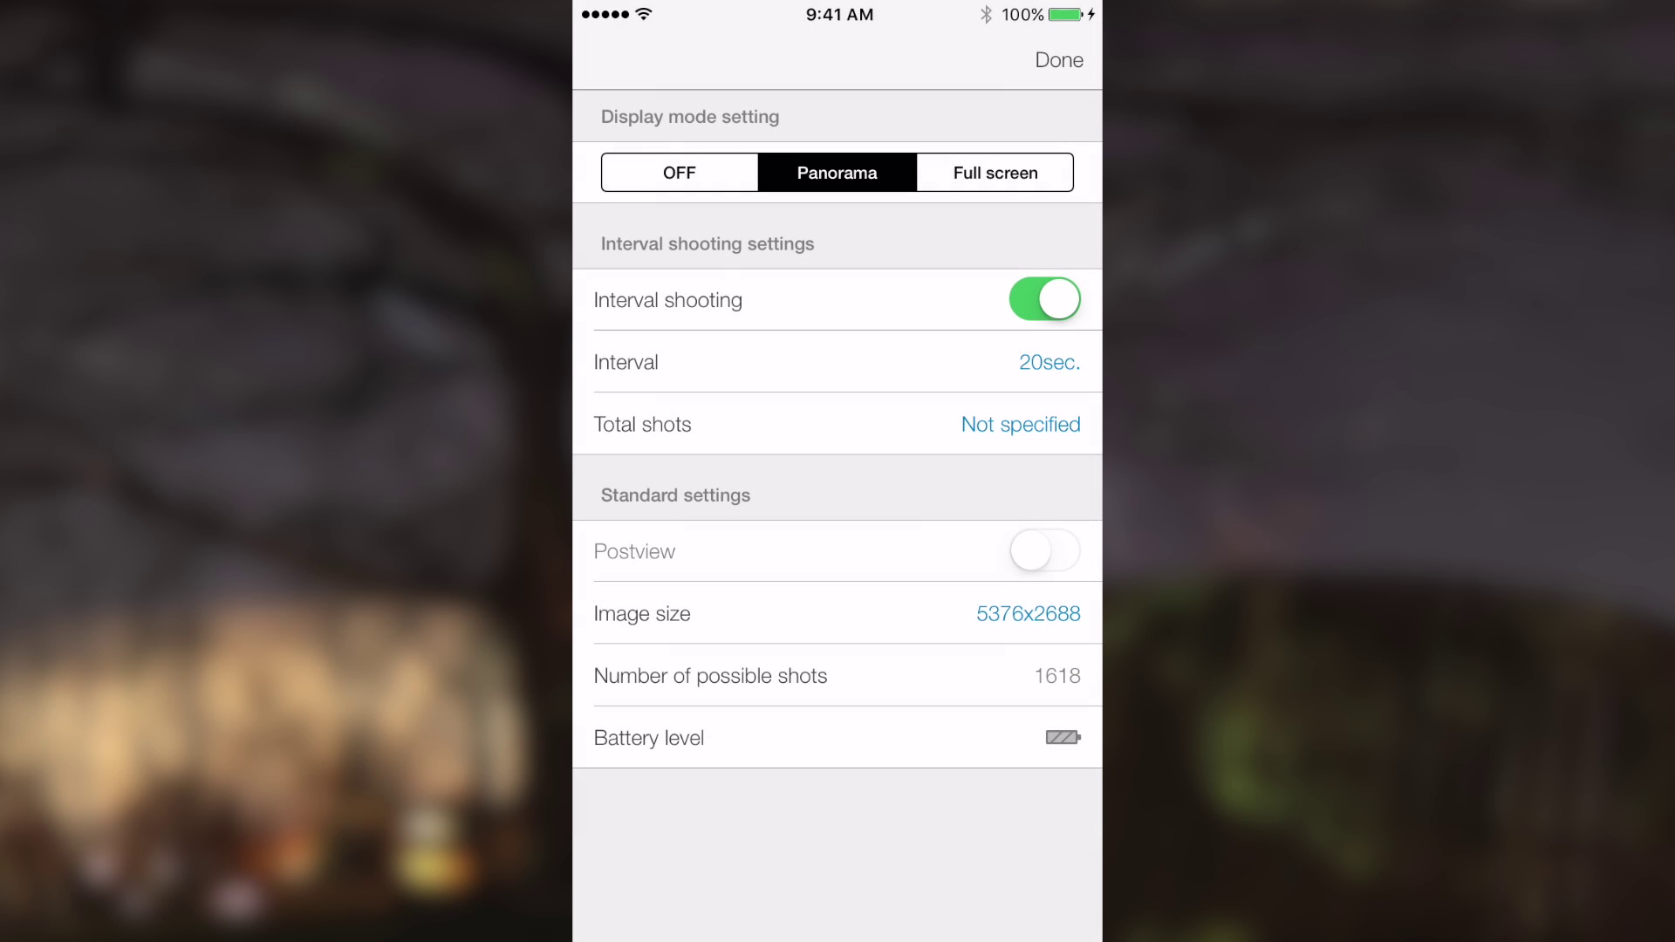
- Leave total shots as Not specified and close the settings
{"action": "left_click", "coordinate": [837, 424]}
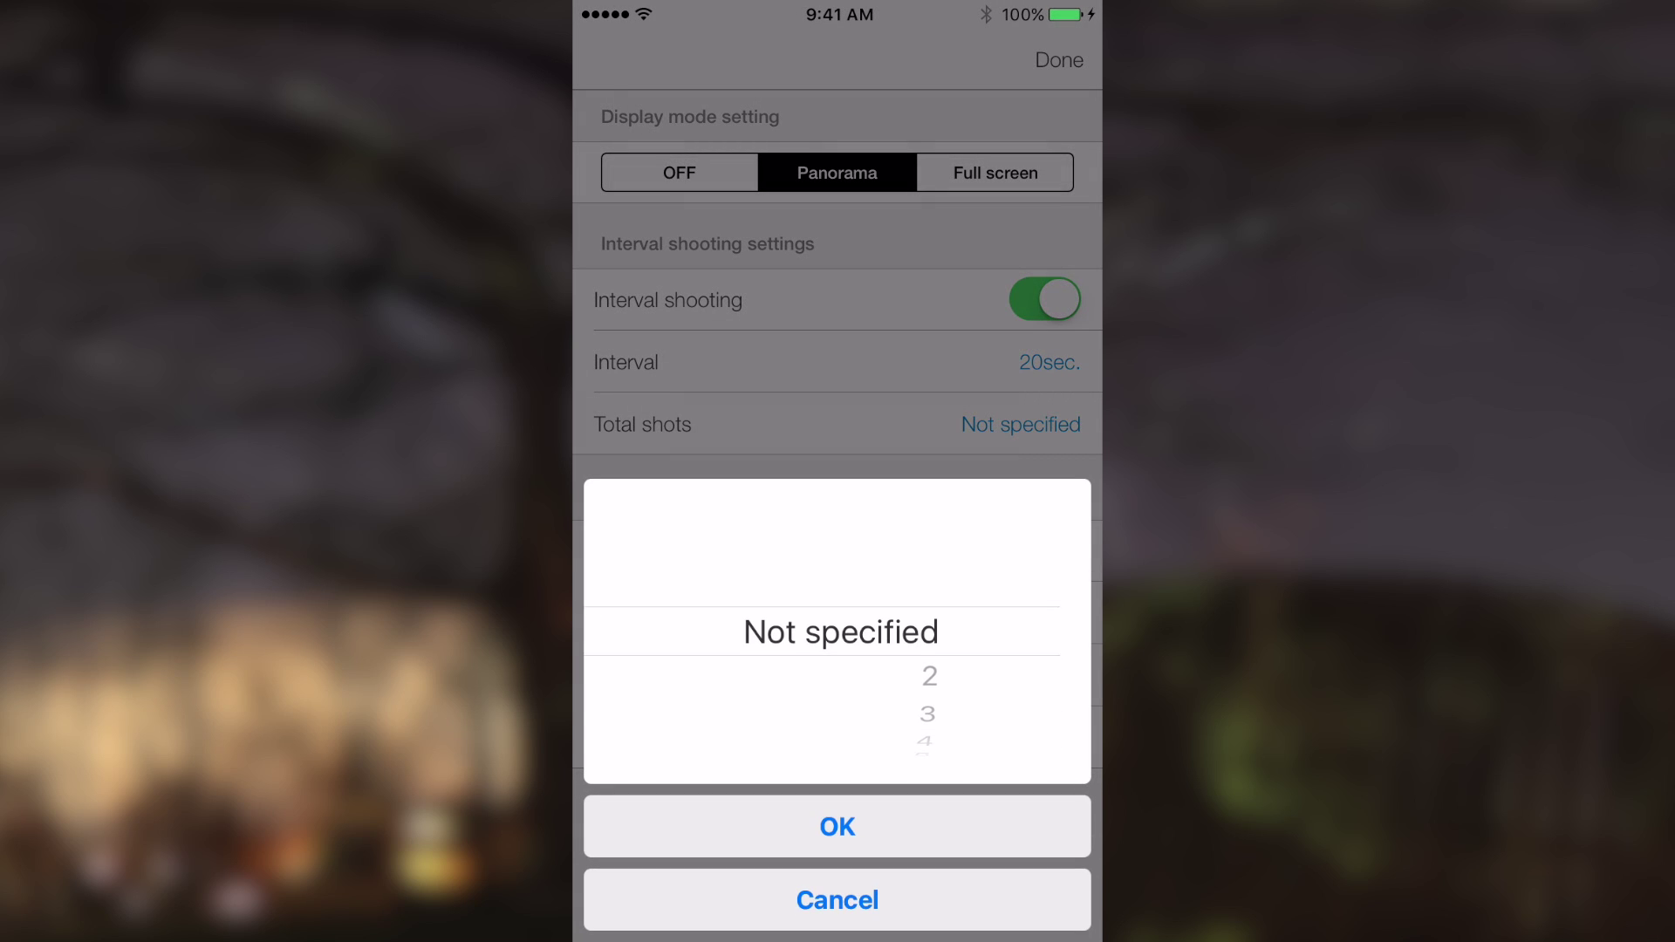
{"action": "scroll", "coordinate": [927, 630], "scroll_direction": "down", "scroll_amount": 5}
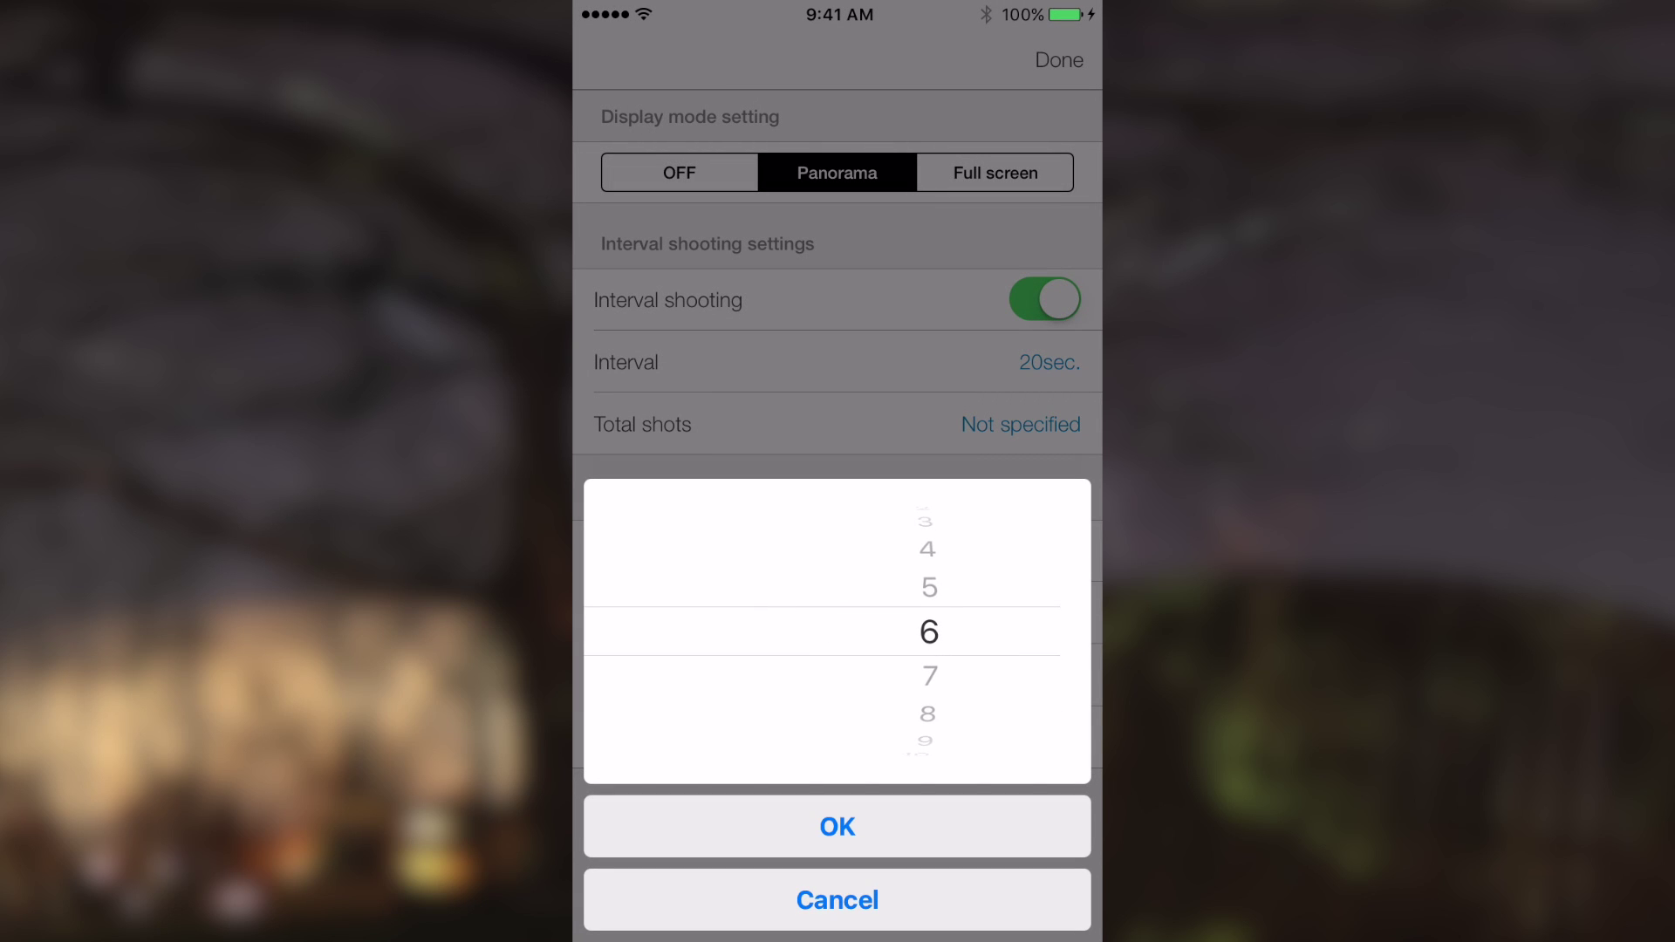
{"action": "scroll", "coordinate": [927, 630], "scroll_direction": "down", "scroll_amount": 15}
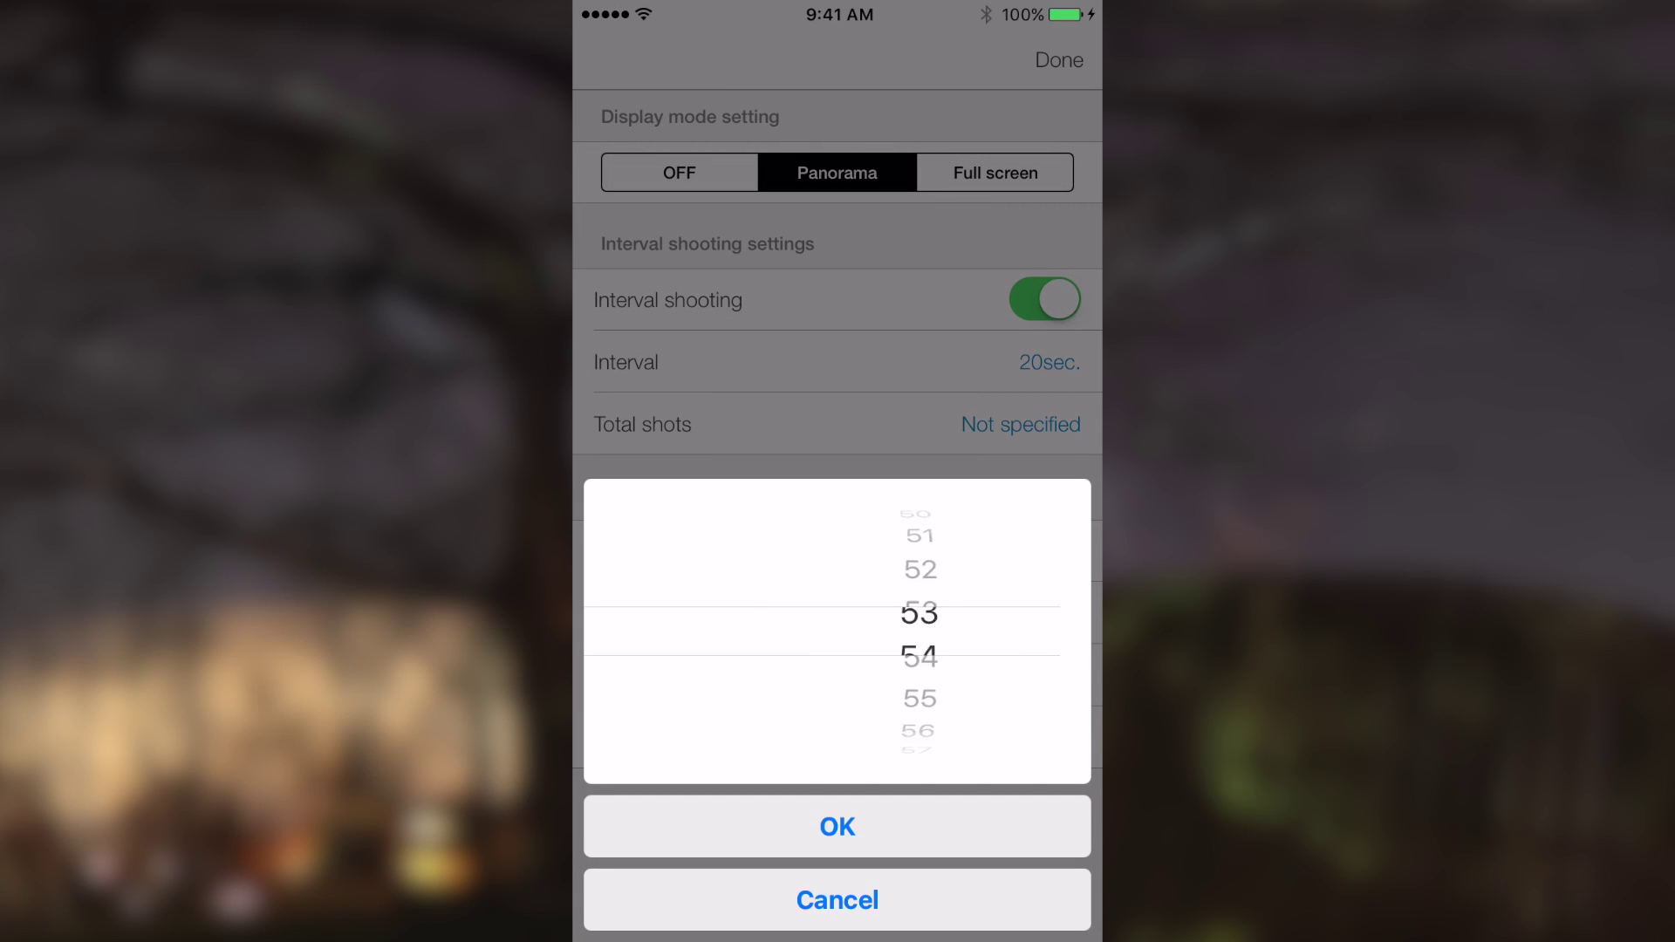
{"action": "scroll", "coordinate": [927, 631], "scroll_direction": "down", "scroll_amount": 20}
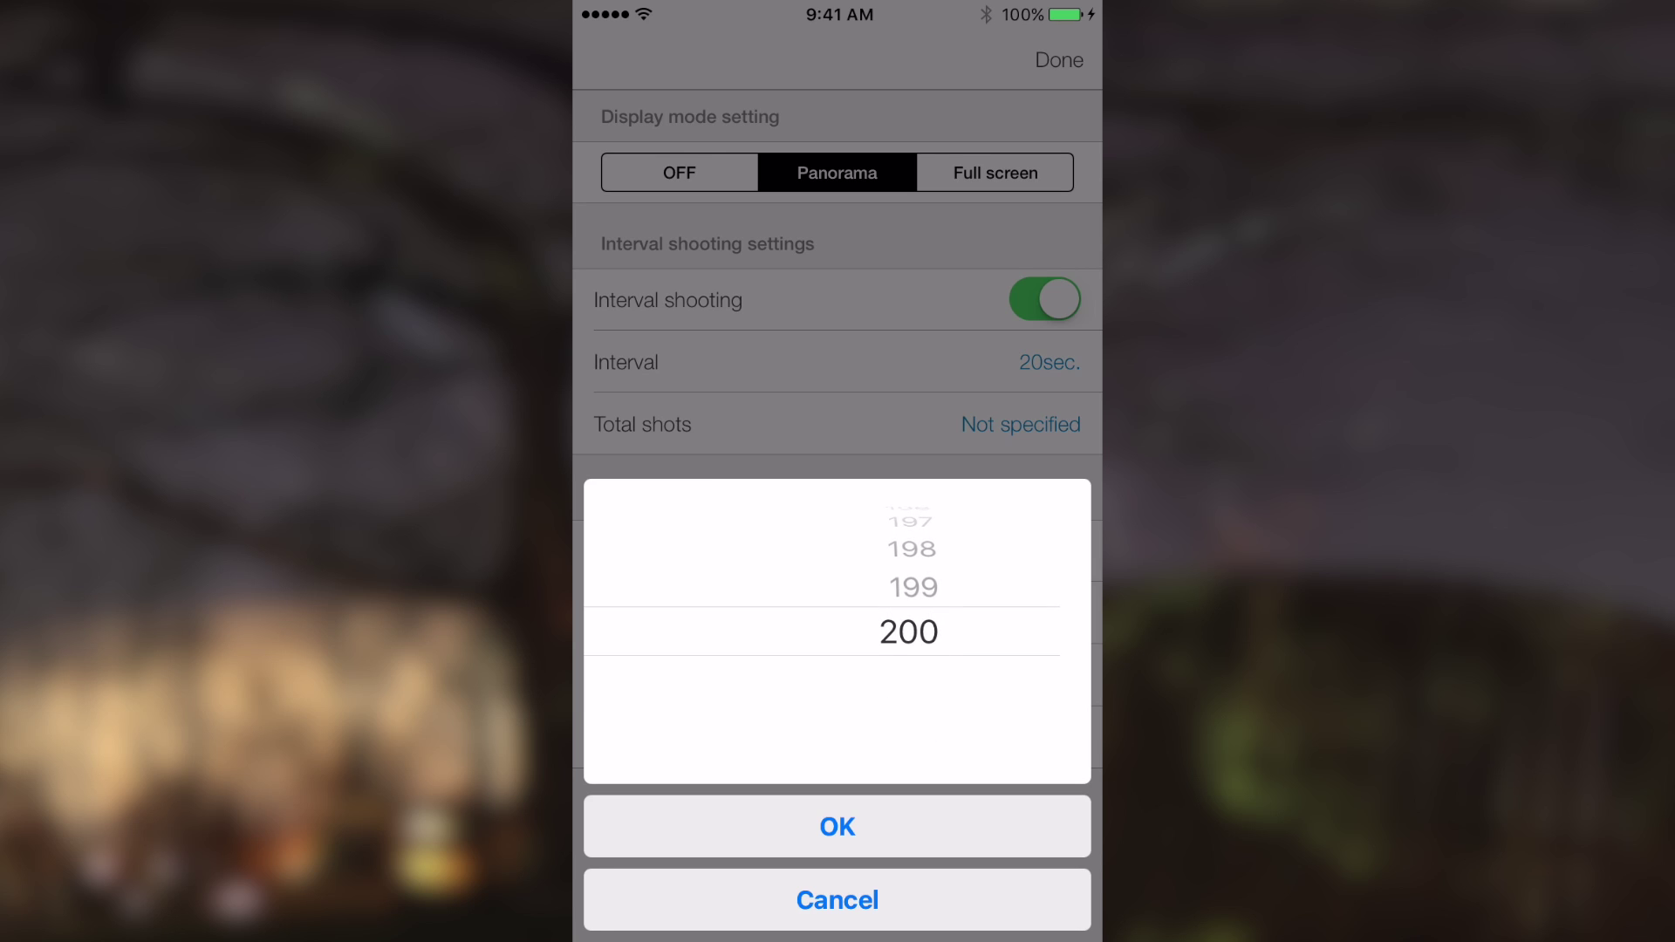
{"action": "scroll", "coordinate": [928, 631], "scroll_direction": "up", "scroll_amount": 20}
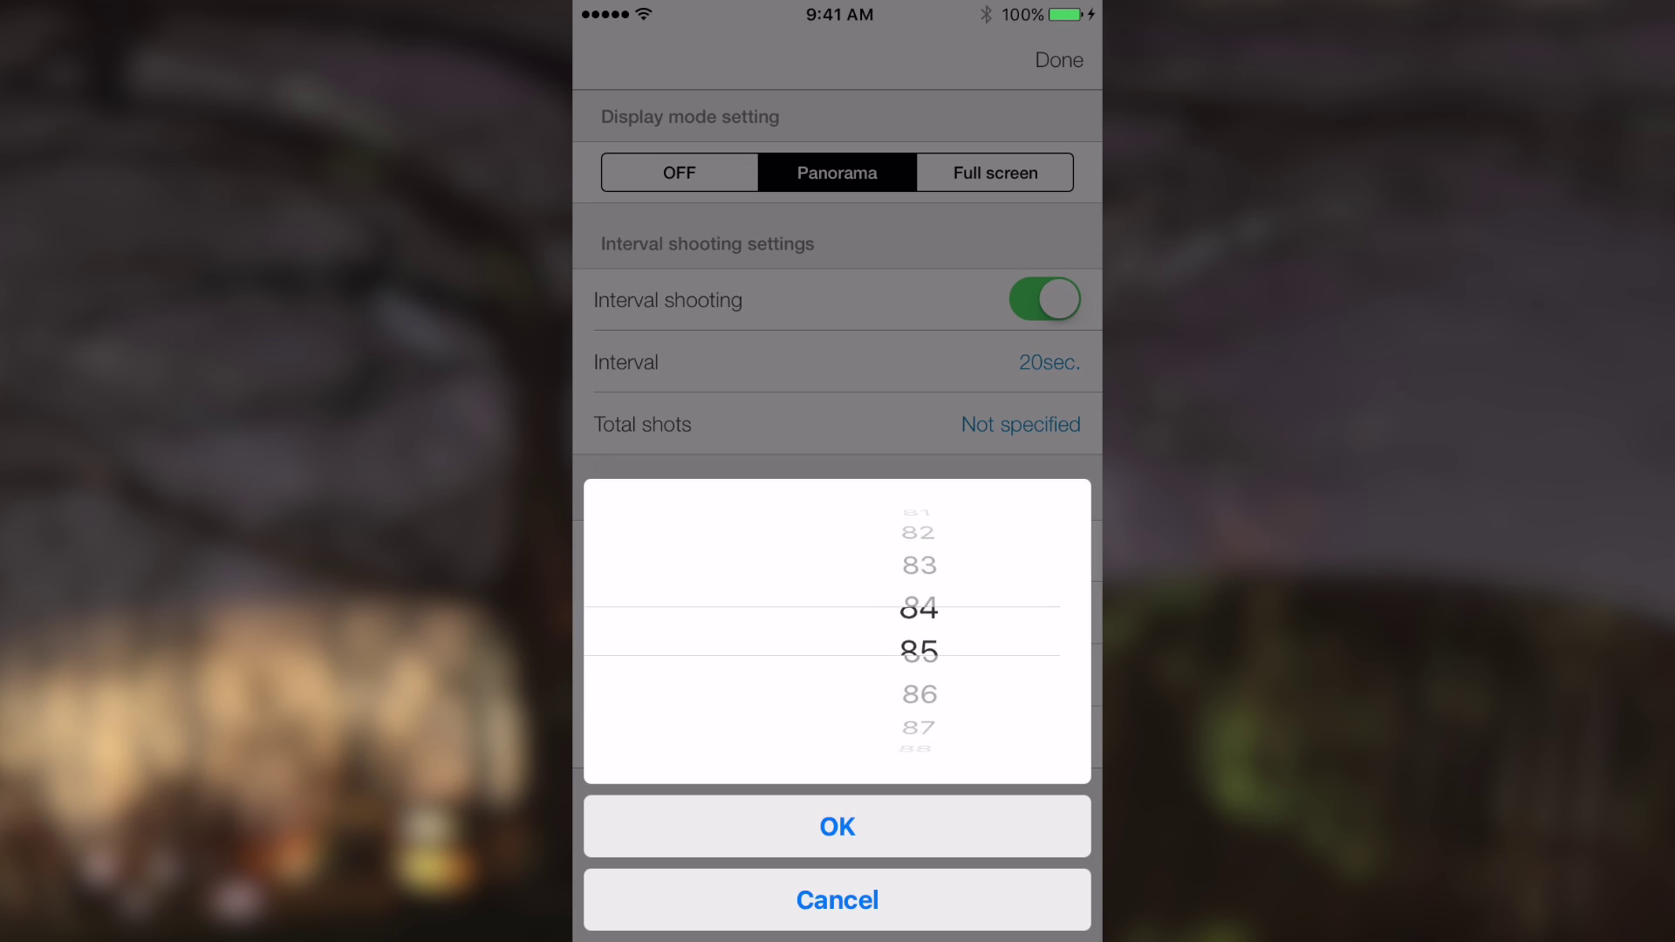
{"action": "scroll", "coordinate": [927, 631], "scroll_direction": "up", "scroll_amount": 20}
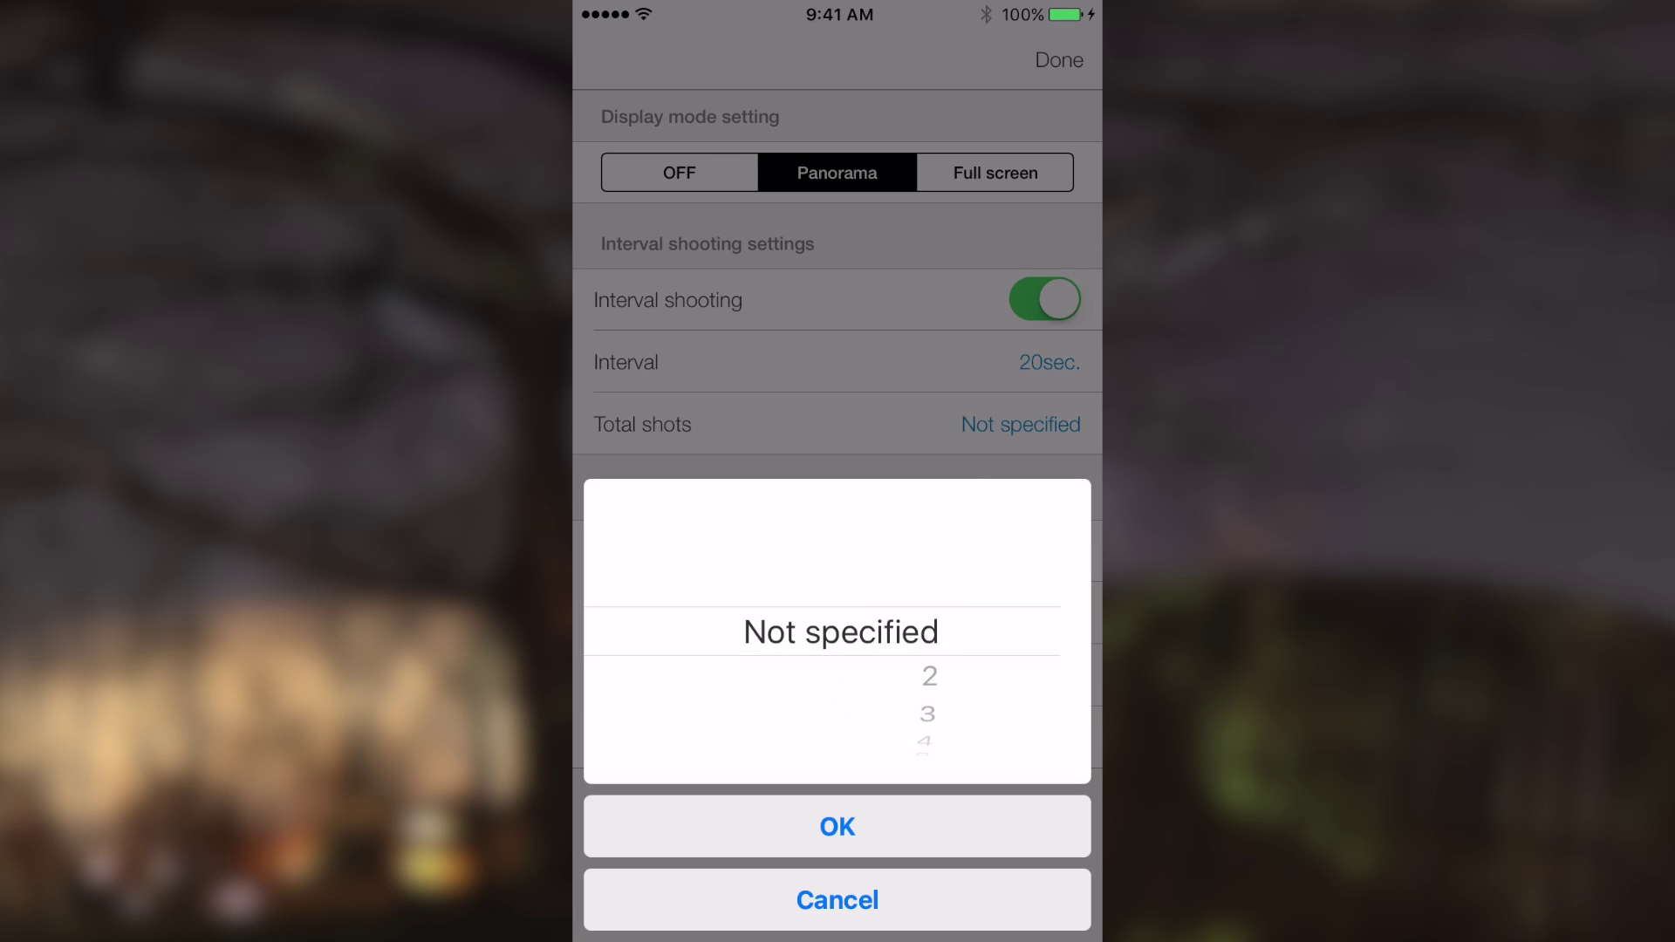
{"action": "left_click", "coordinate": [837, 826]}
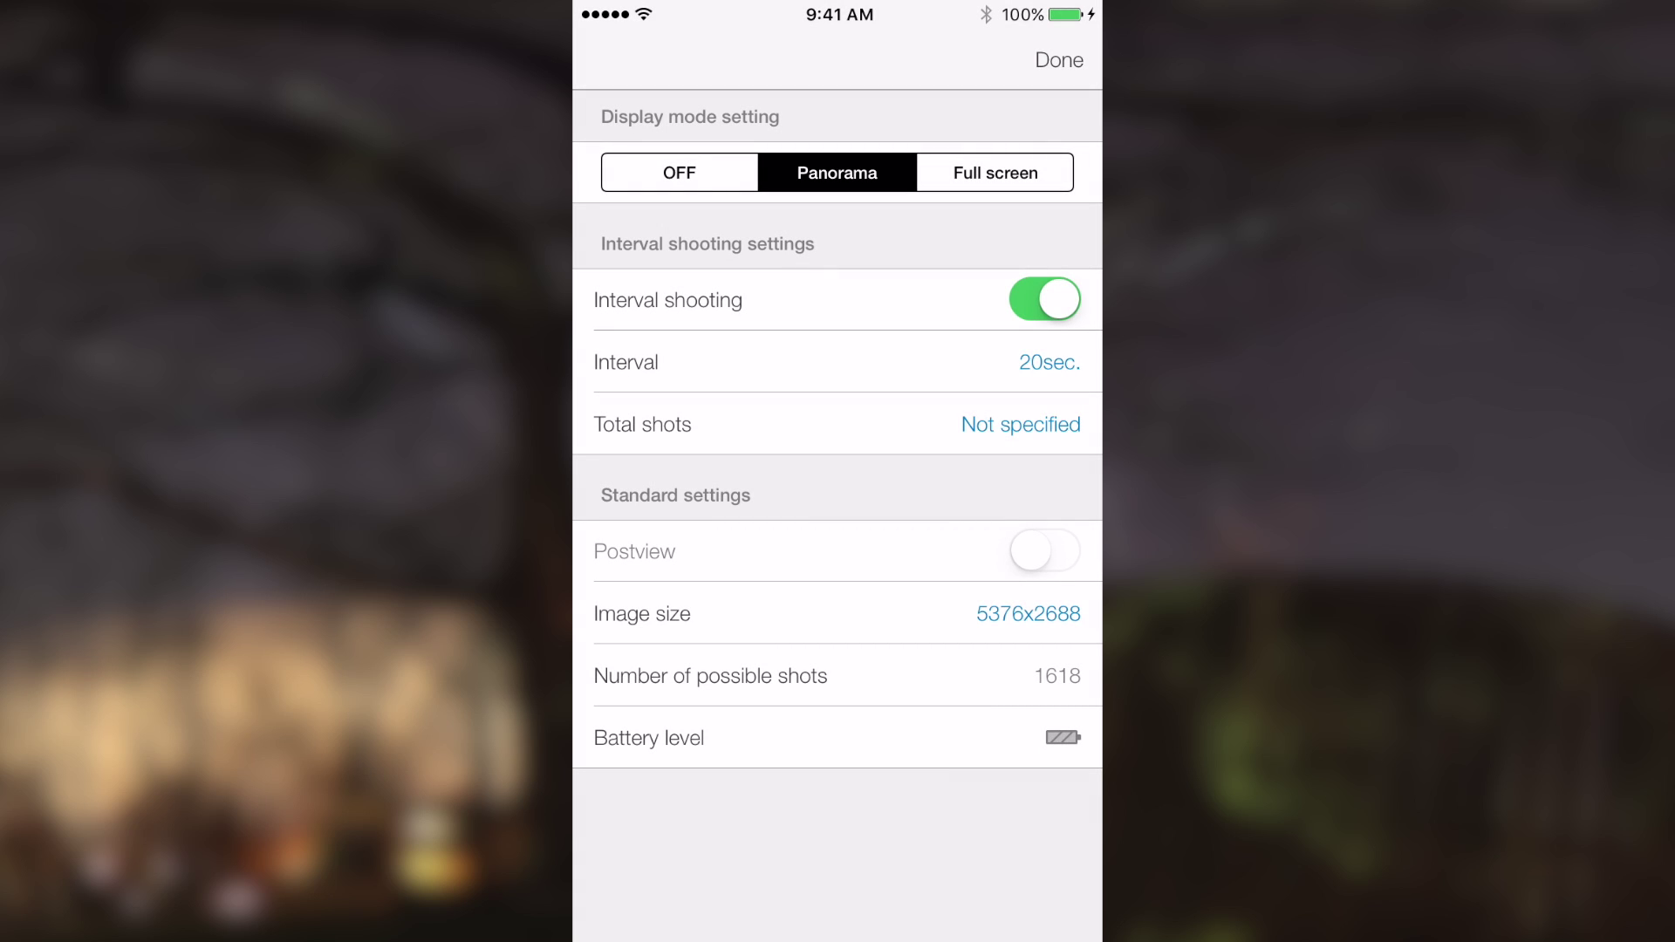
{"action": "left_click", "coordinate": [1058, 59]}
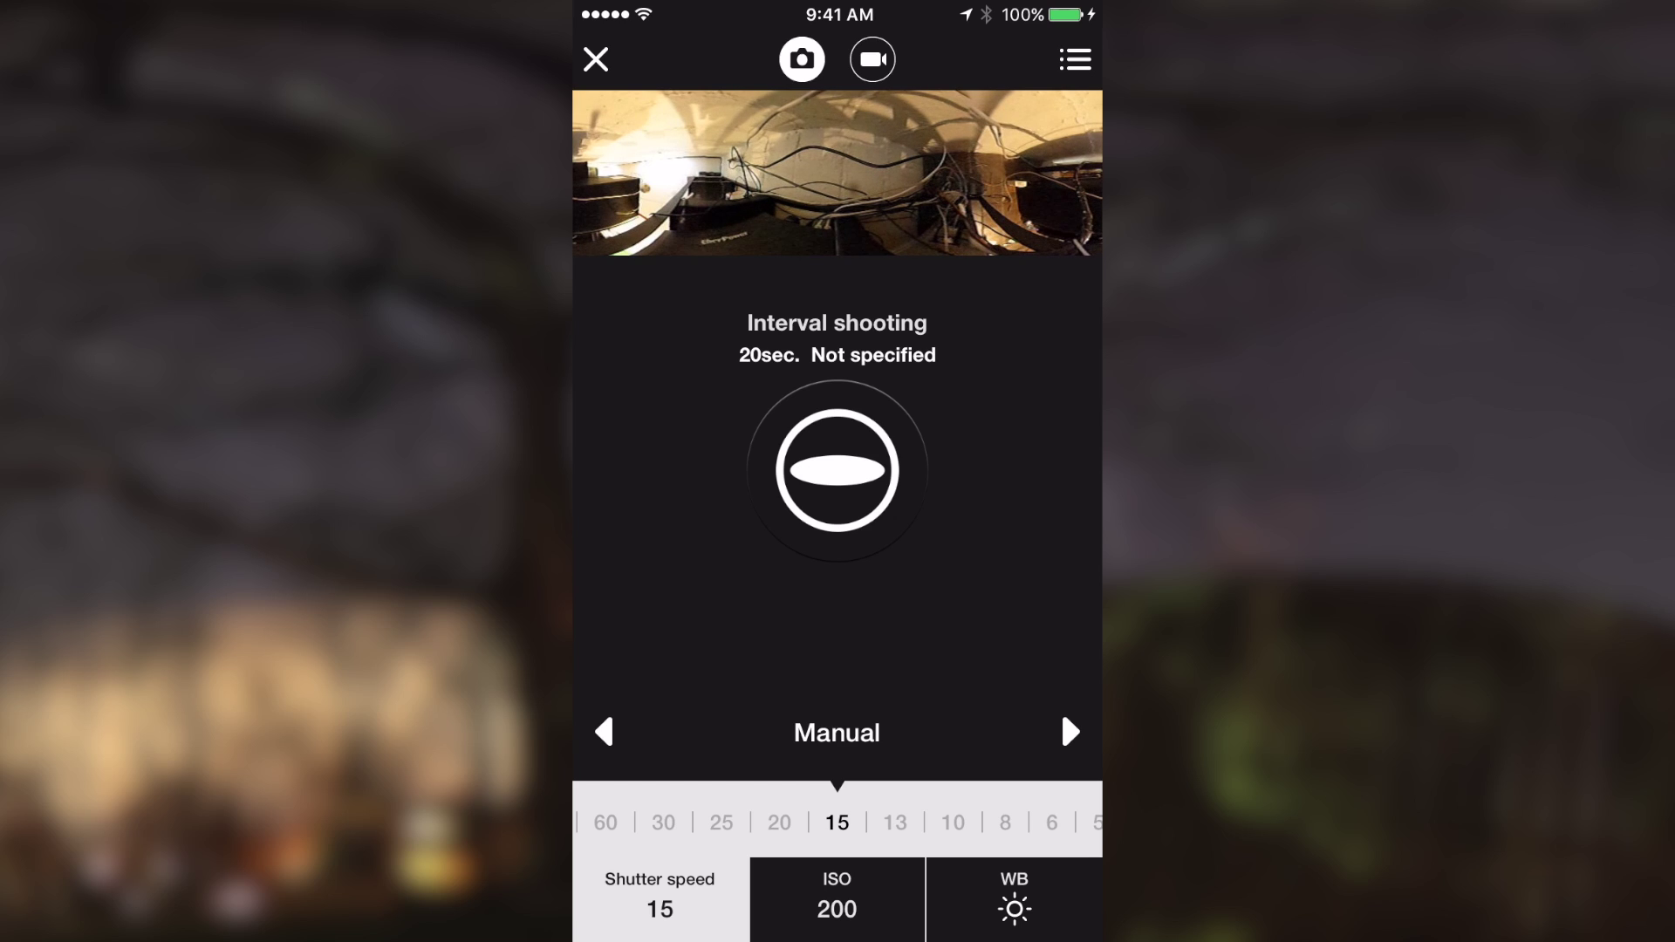
- Start interval shooting at 20-second intervals
{"action": "left_click", "coordinate": [837, 471]}
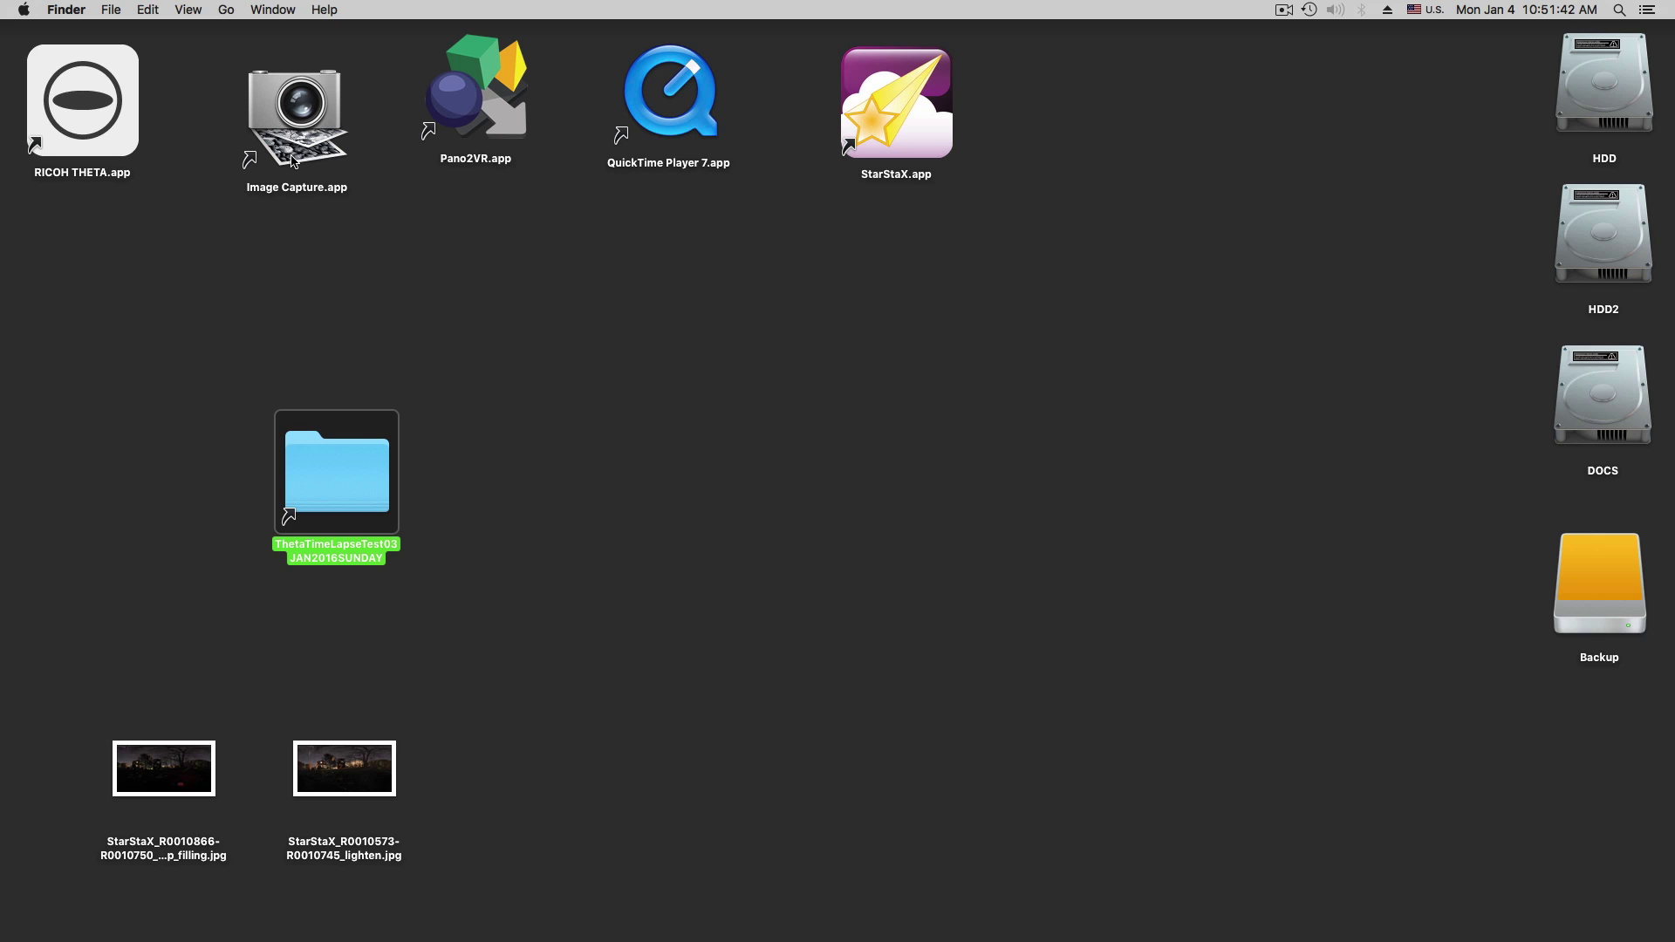
- Open the ThetaTimeLapseTest03JAN2016SUNDAY folder and move its window to the left
{"action": "double_click", "coordinate": [351, 468]}
{"action": "scroll", "coordinate": [664, 452], "scroll_direction": "down", "scroll_amount": 20}
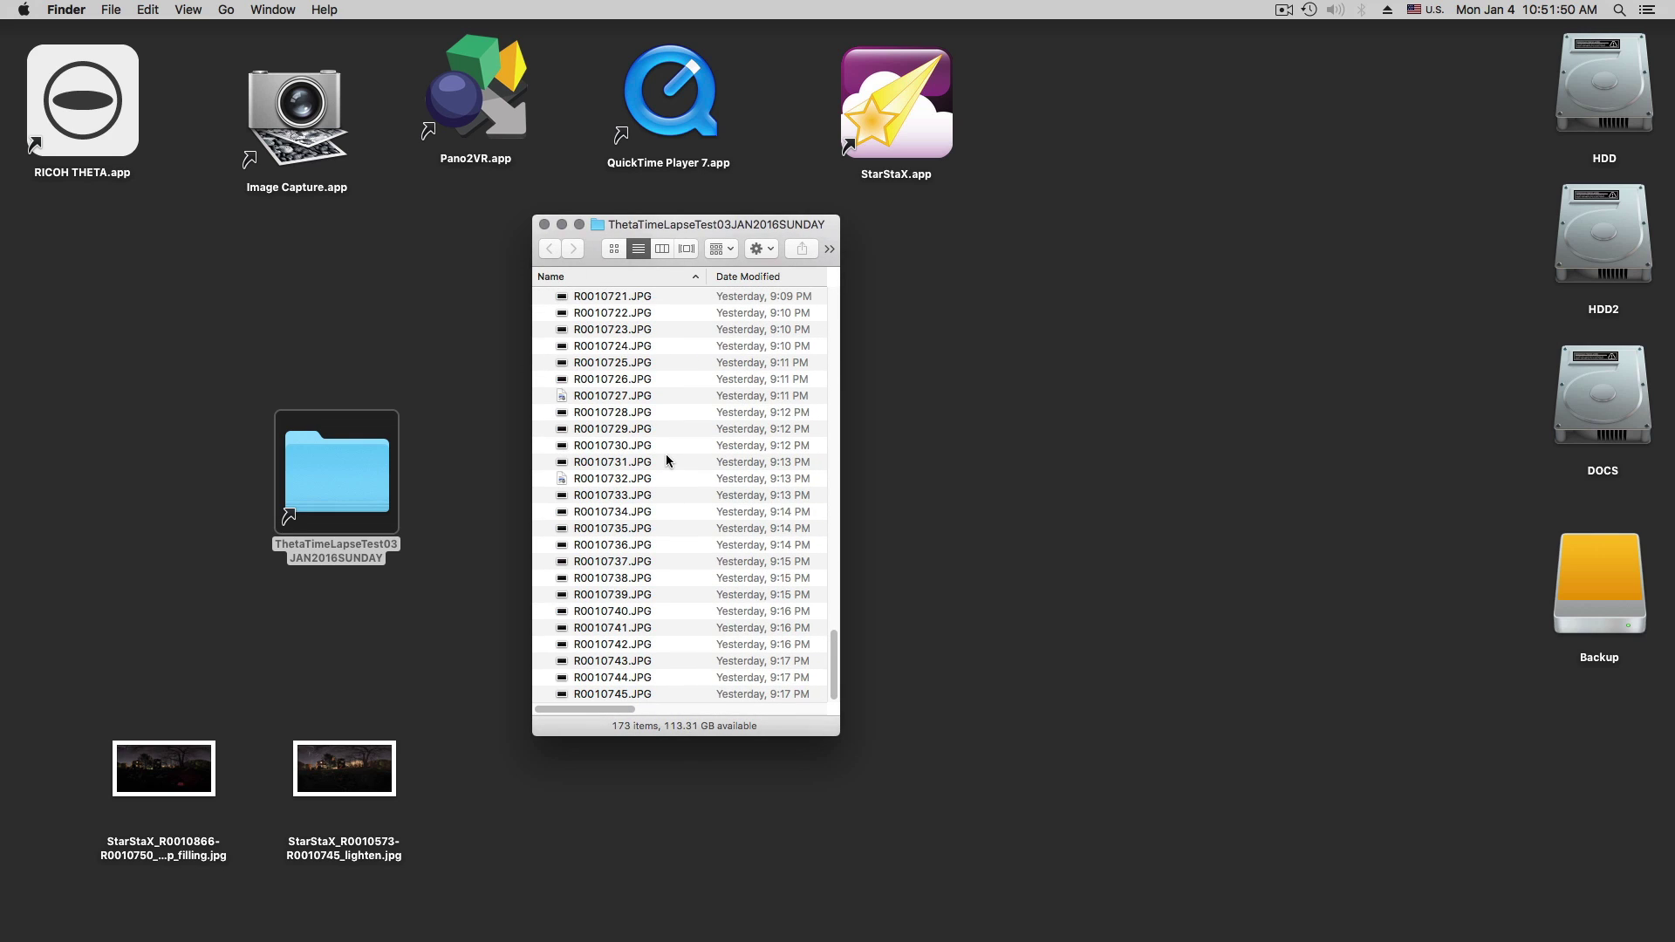
{"action": "scroll", "coordinate": [666, 453], "scroll_direction": "up", "scroll_amount": 20}
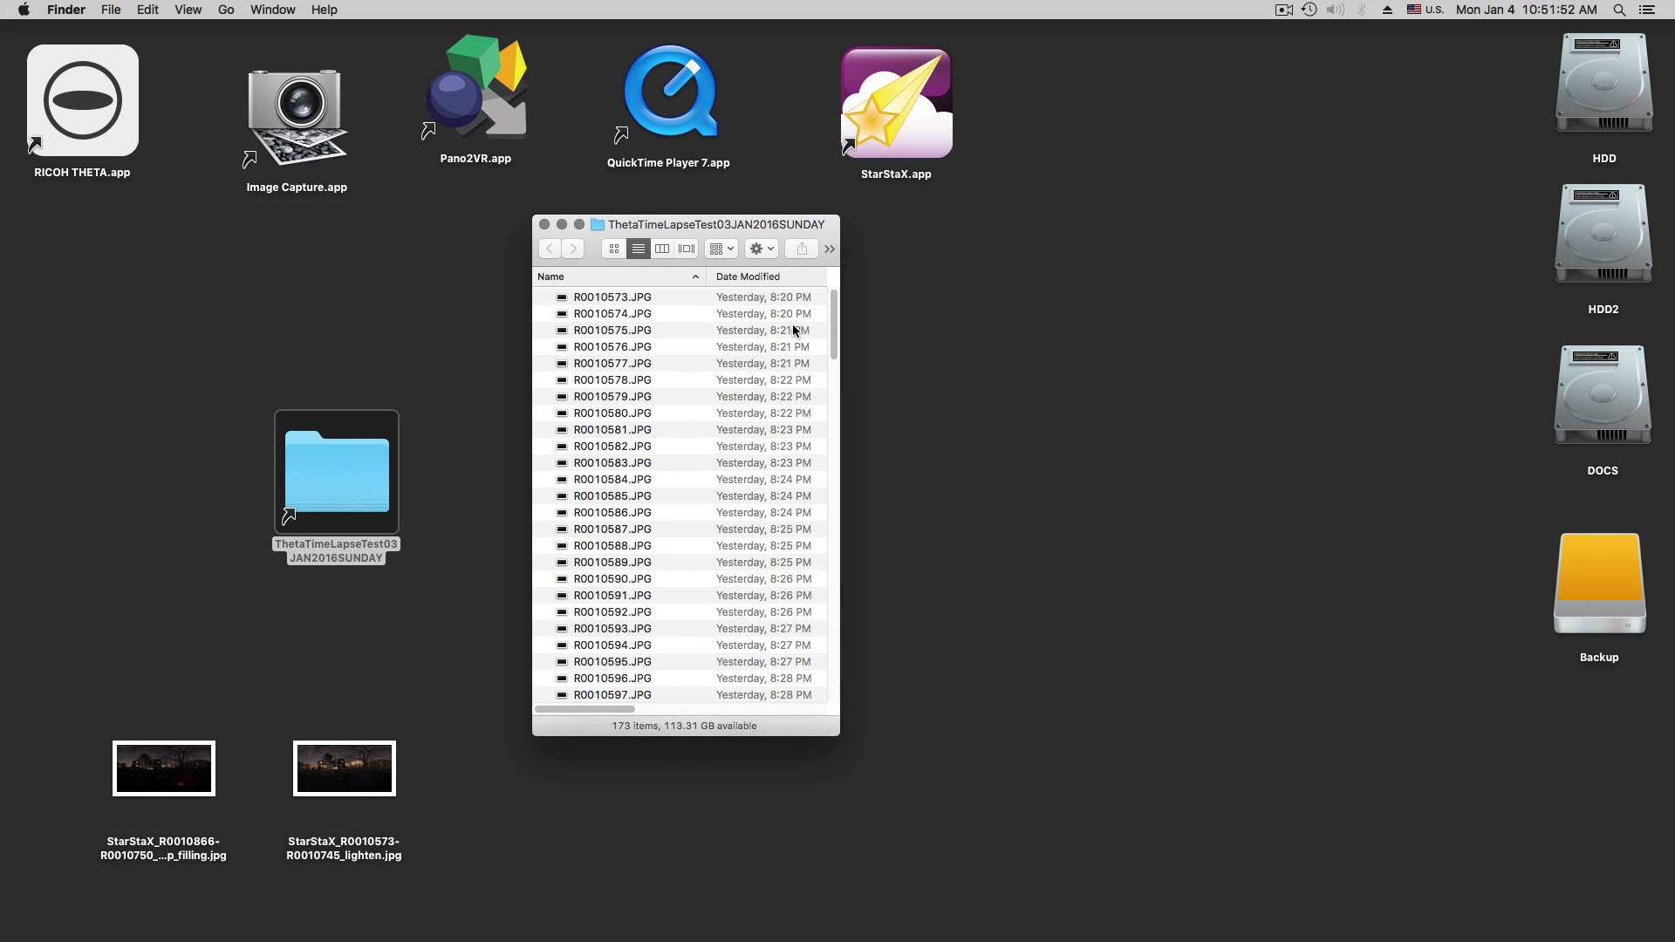
{"action": "scroll", "coordinate": [771, 358], "scroll_direction": "down", "scroll_amount": 20}
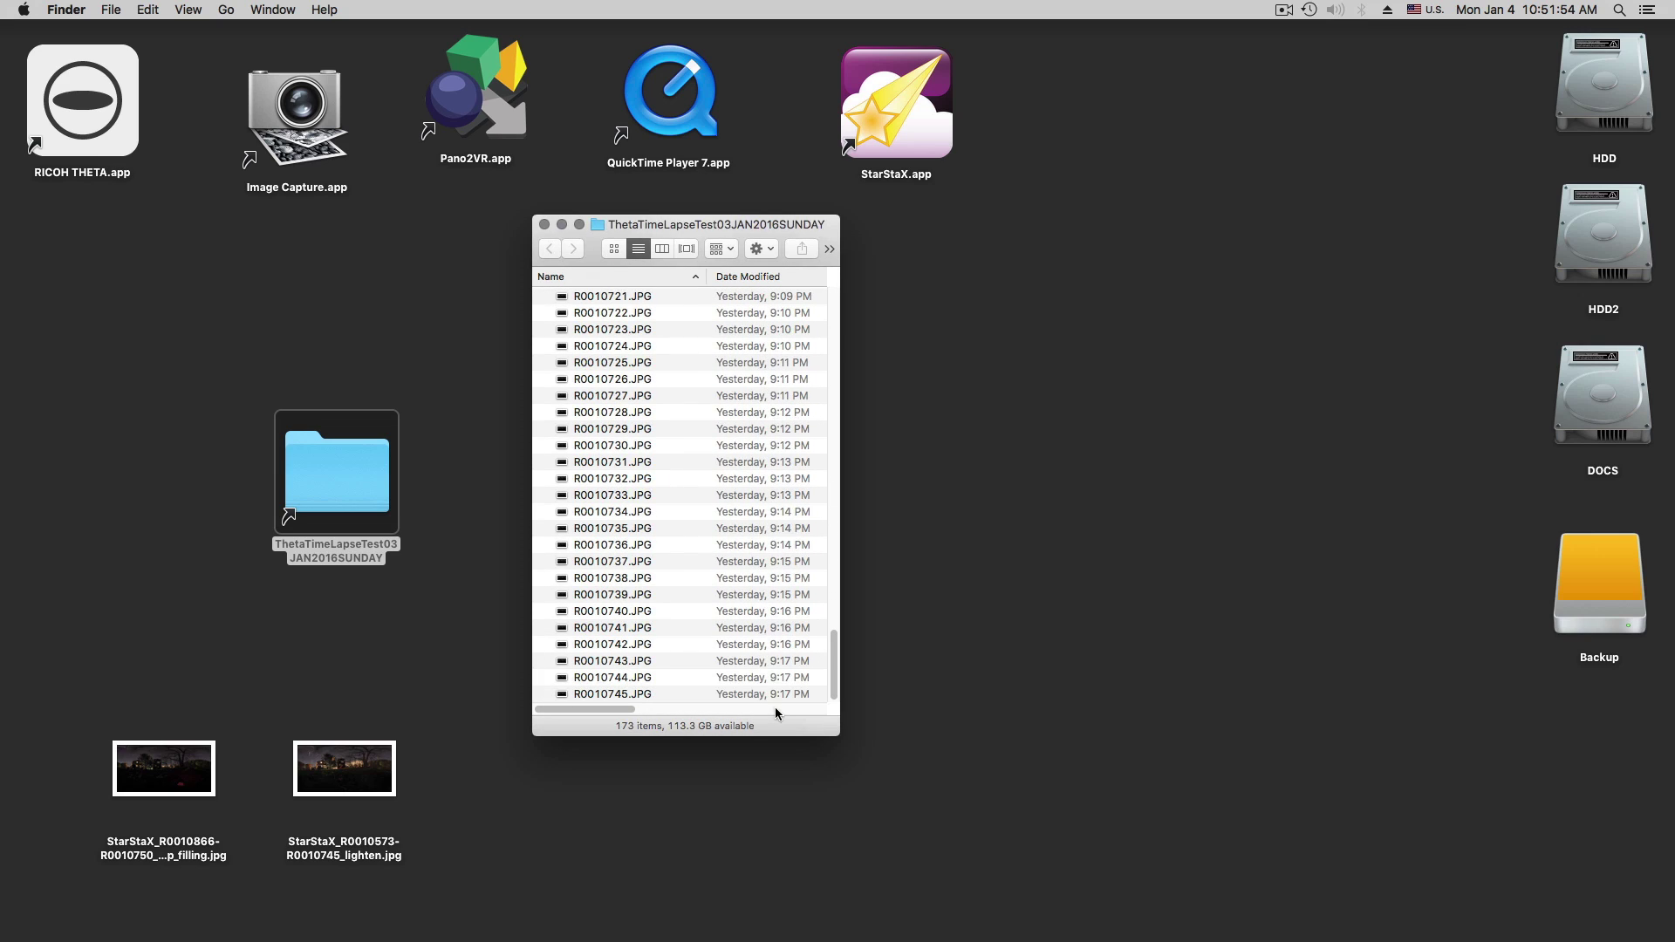
{"action": "left_click_drag", "start_coordinate": [750, 233], "coordinate": [322, 207]}
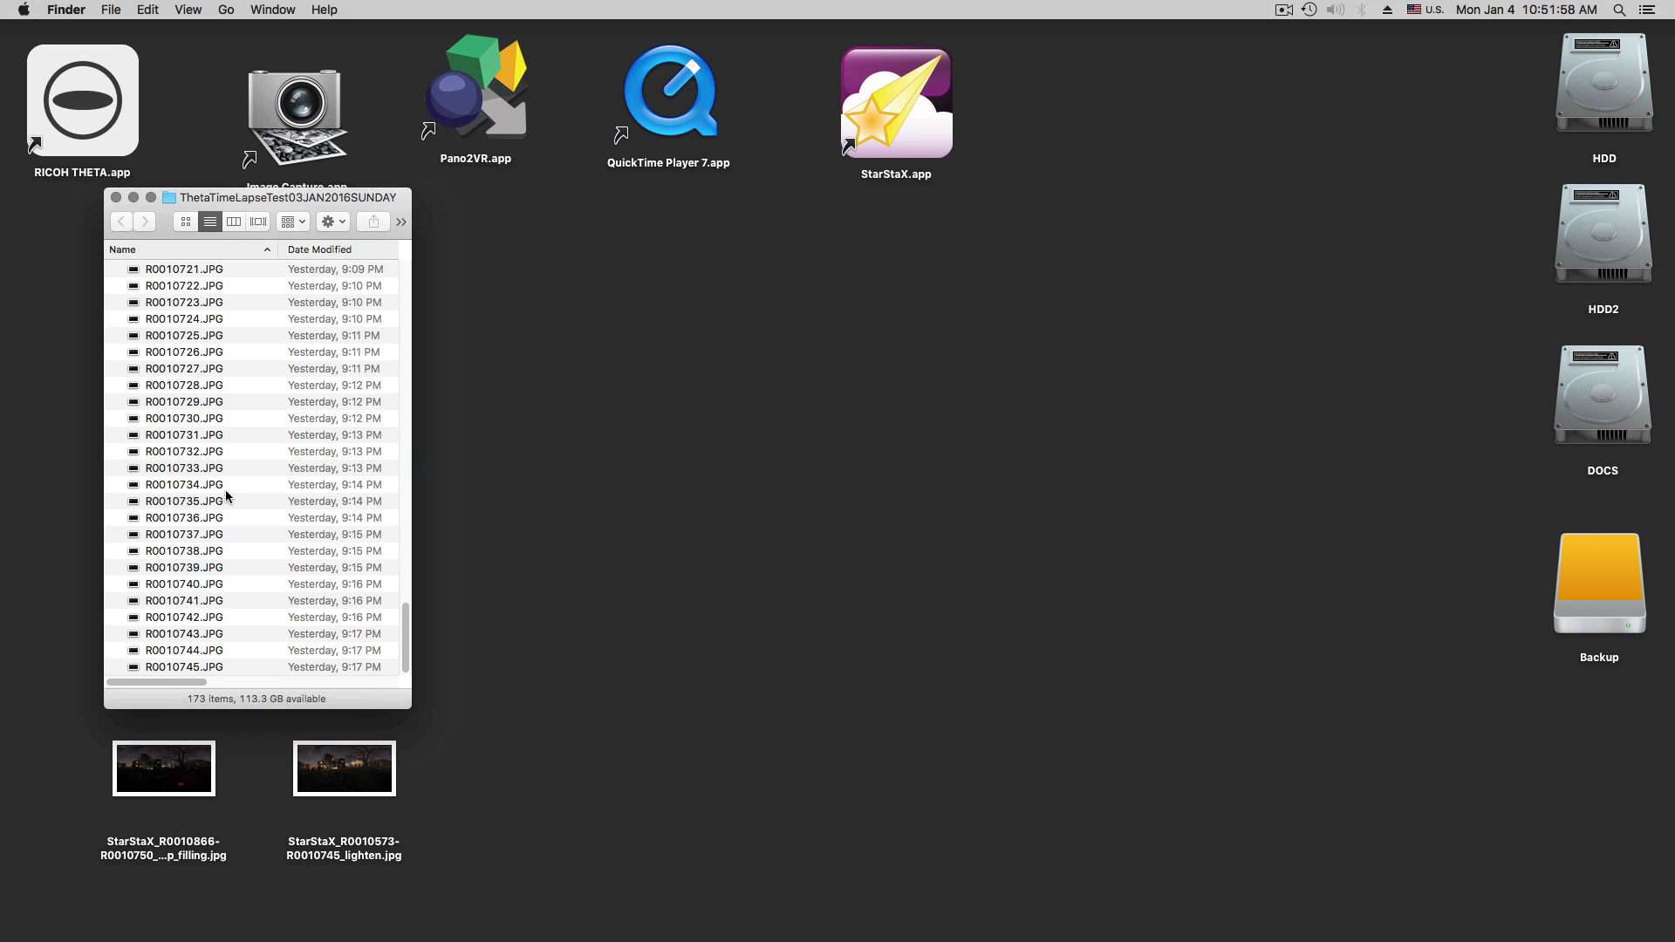
- View the night panorama R0010733.JPG in Preview, then close it
{"action": "left_click", "coordinate": [174, 471]}
{"action": "double_click", "coordinate": [173, 471]}
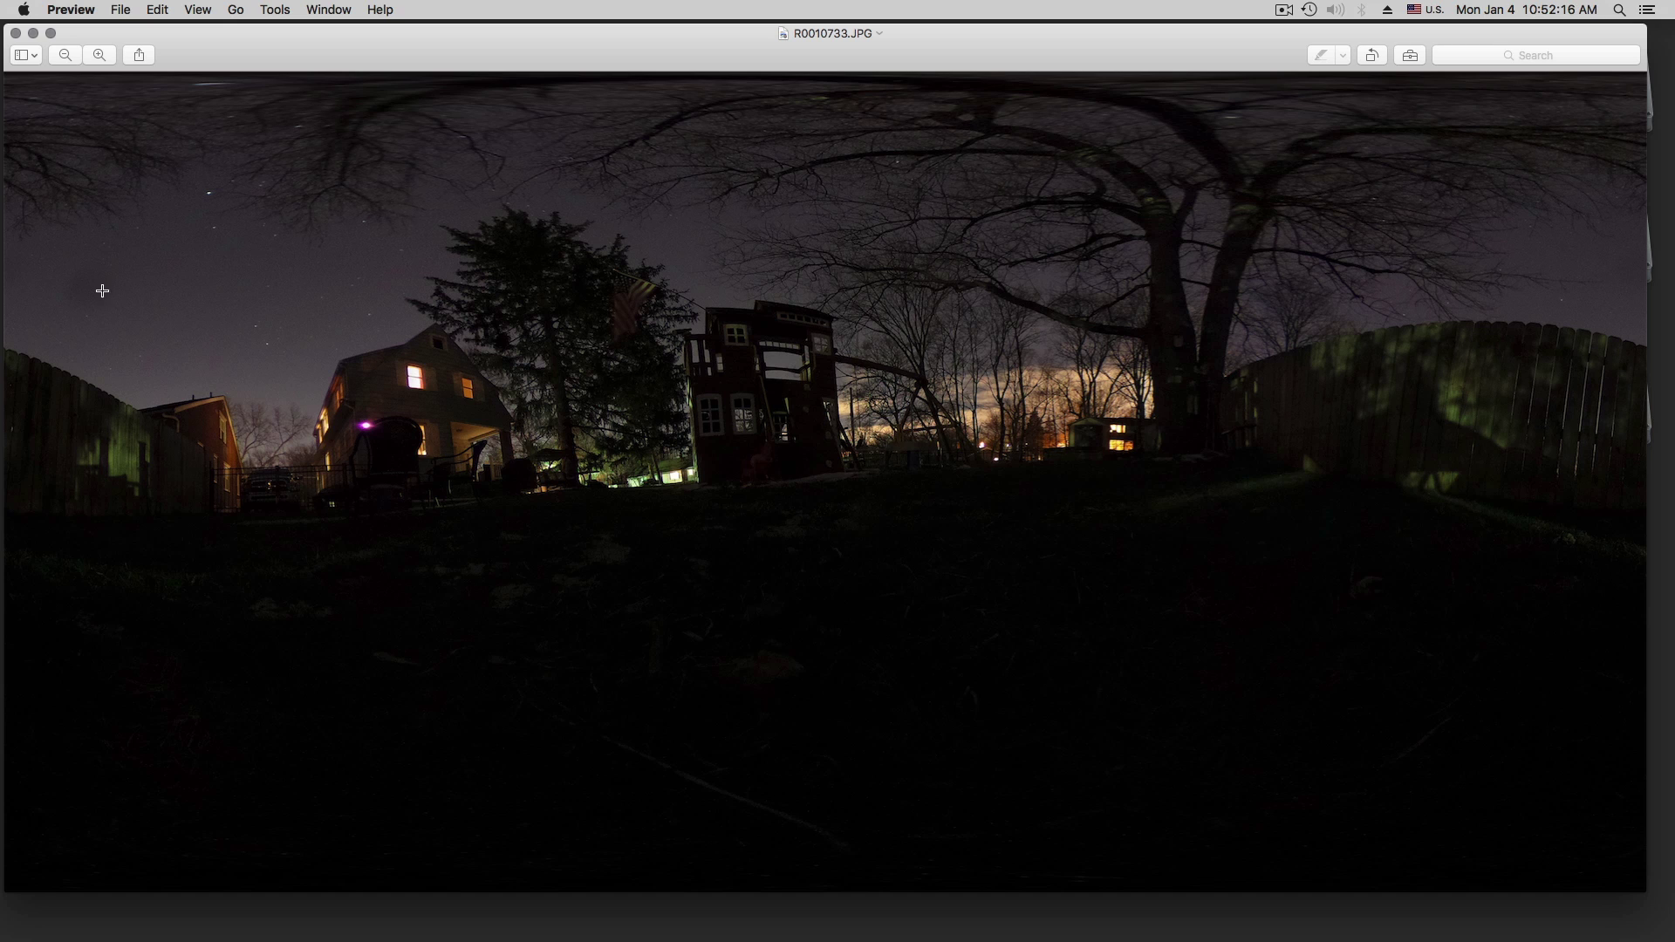
{"action": "left_click", "coordinate": [16, 33]}
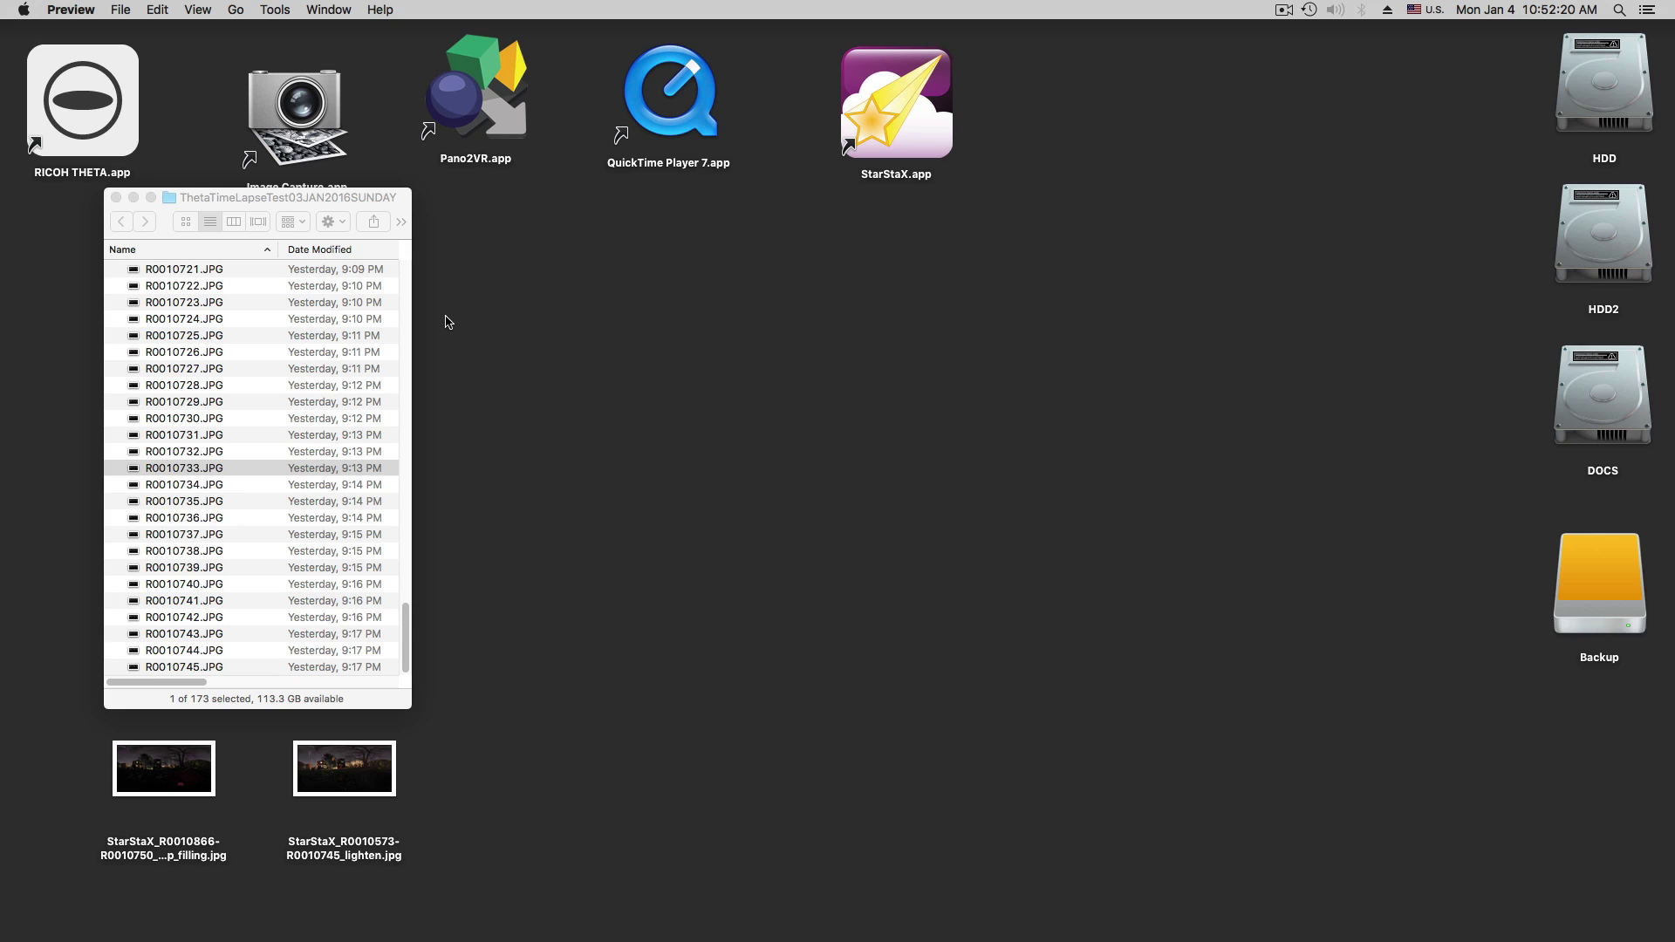
{"action": "left_click", "coordinate": [906, 111]}
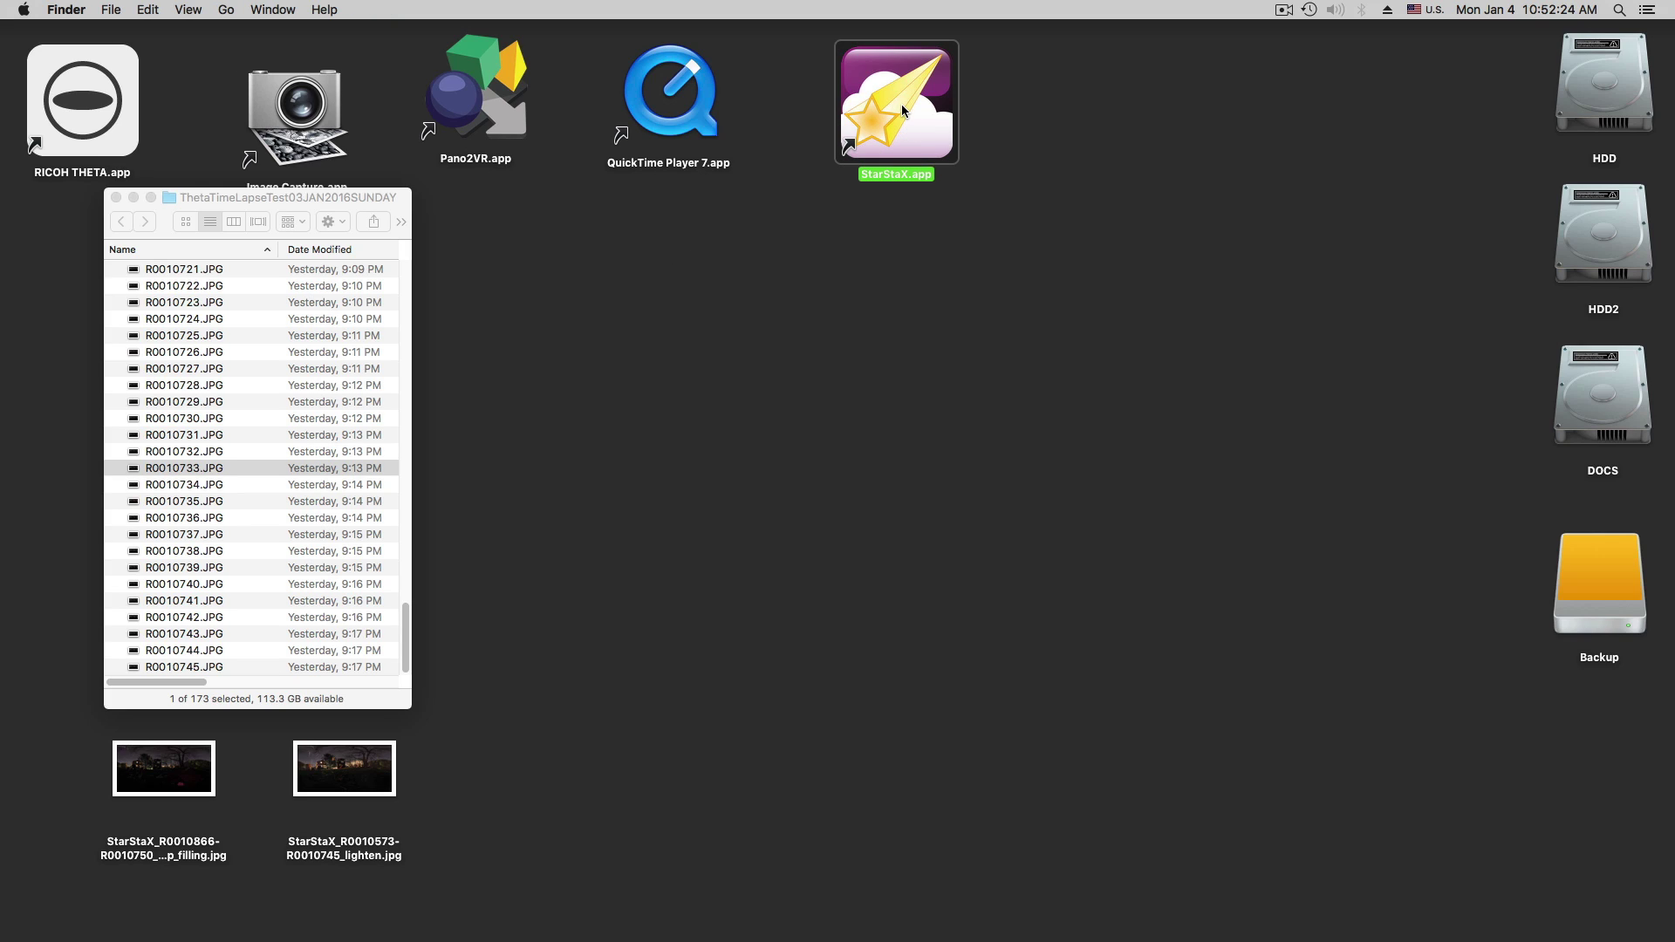
- Launch StarStaX and add all 173 frames from the folder to its input image list
{"action": "double_click", "coordinate": [902, 111]}
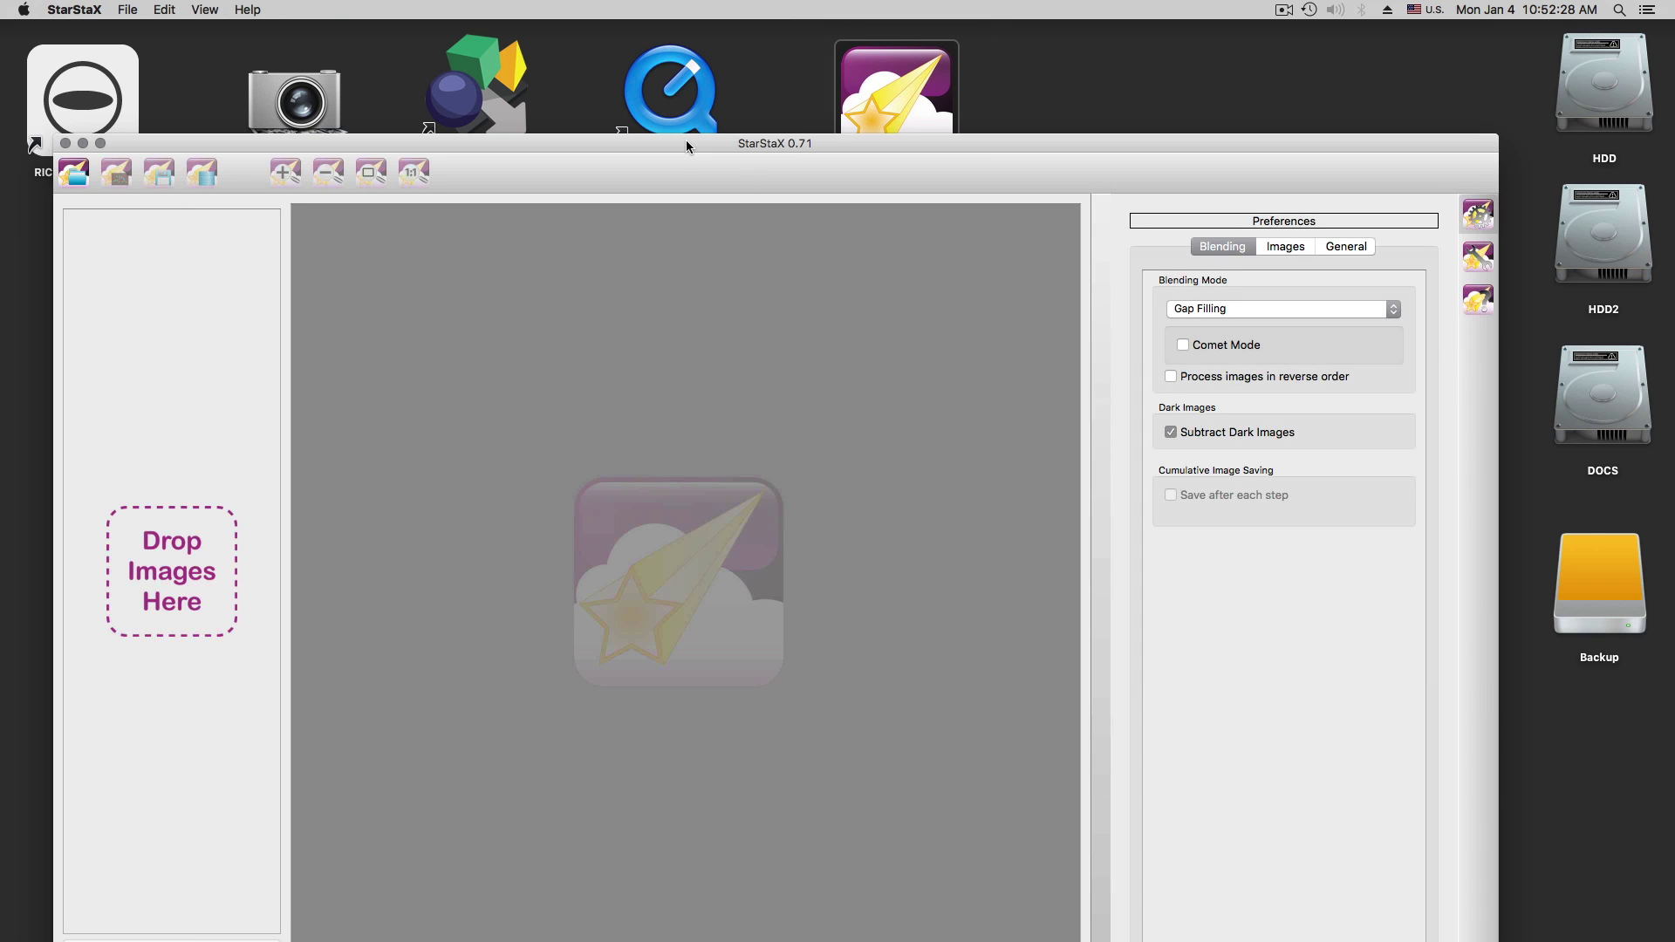
{"action": "left_click_drag", "start_coordinate": [687, 147], "coordinate": [855, 33]}
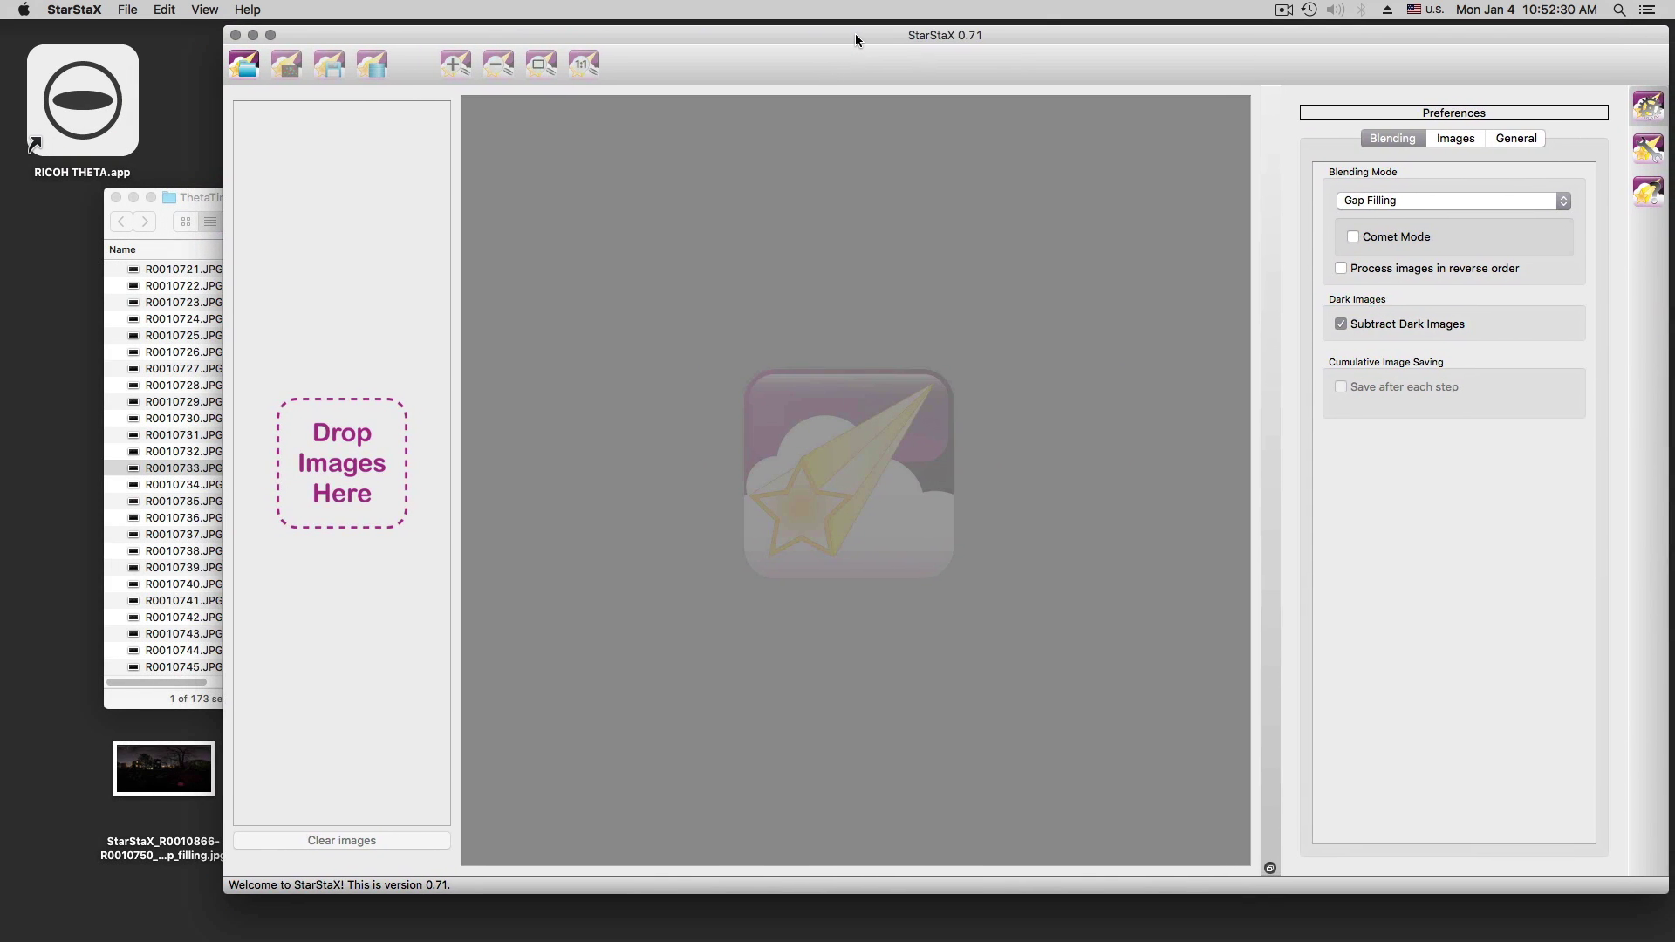
{"action": "left_click", "coordinate": [152, 363]}
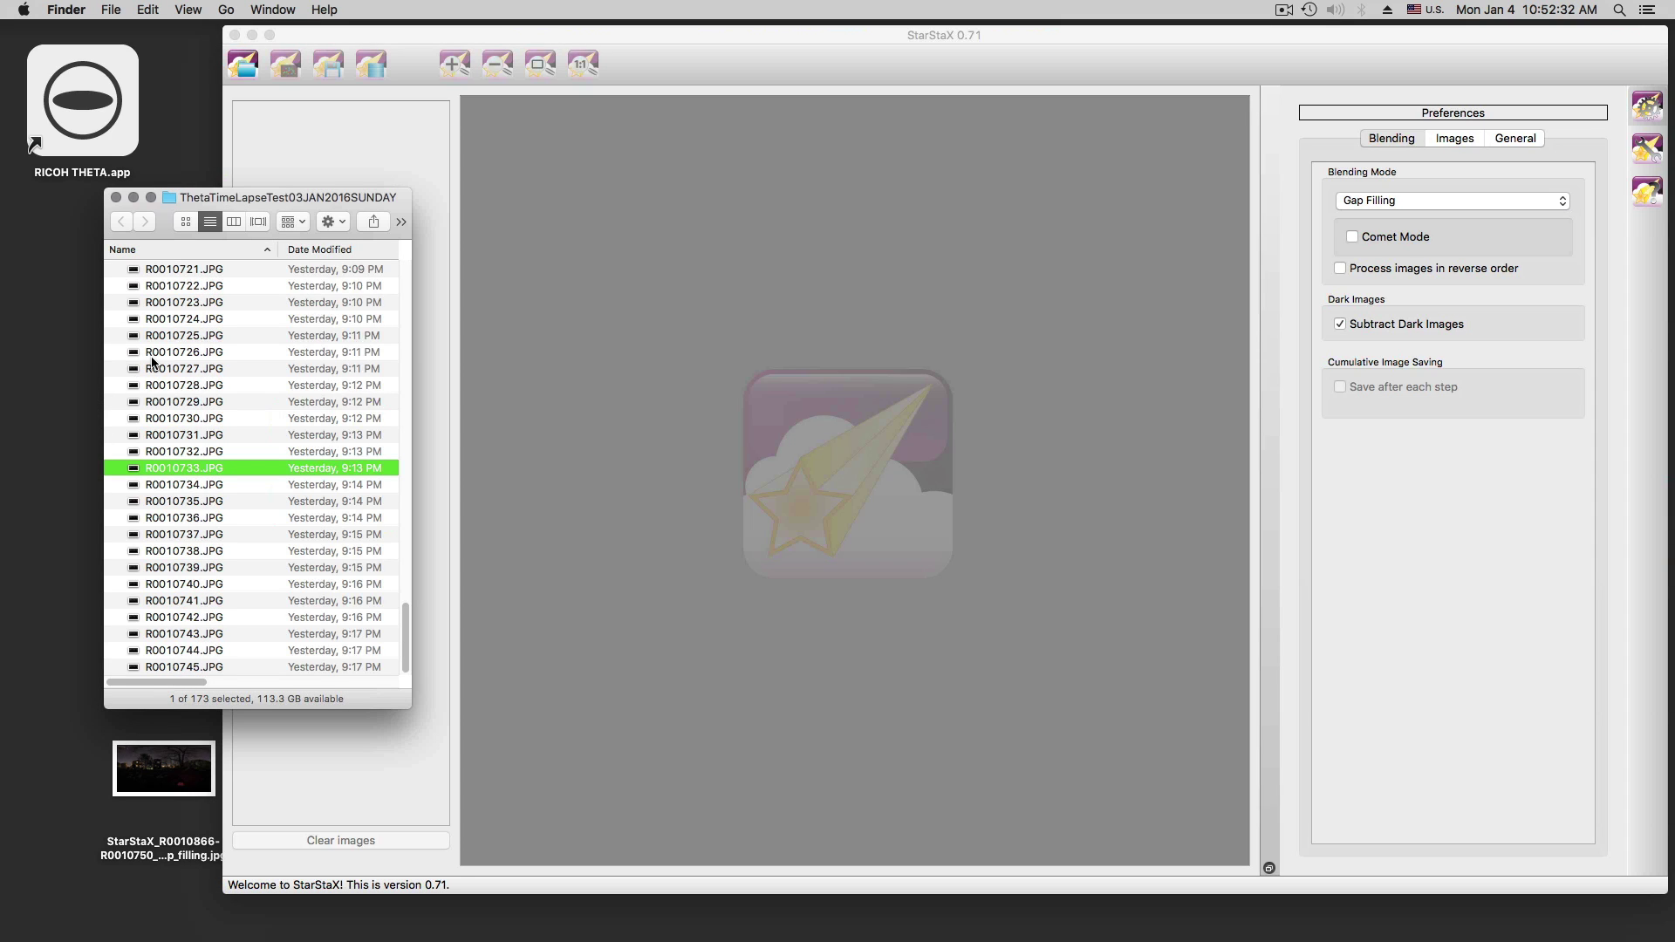
{"action": "key", "text": "super+a"}
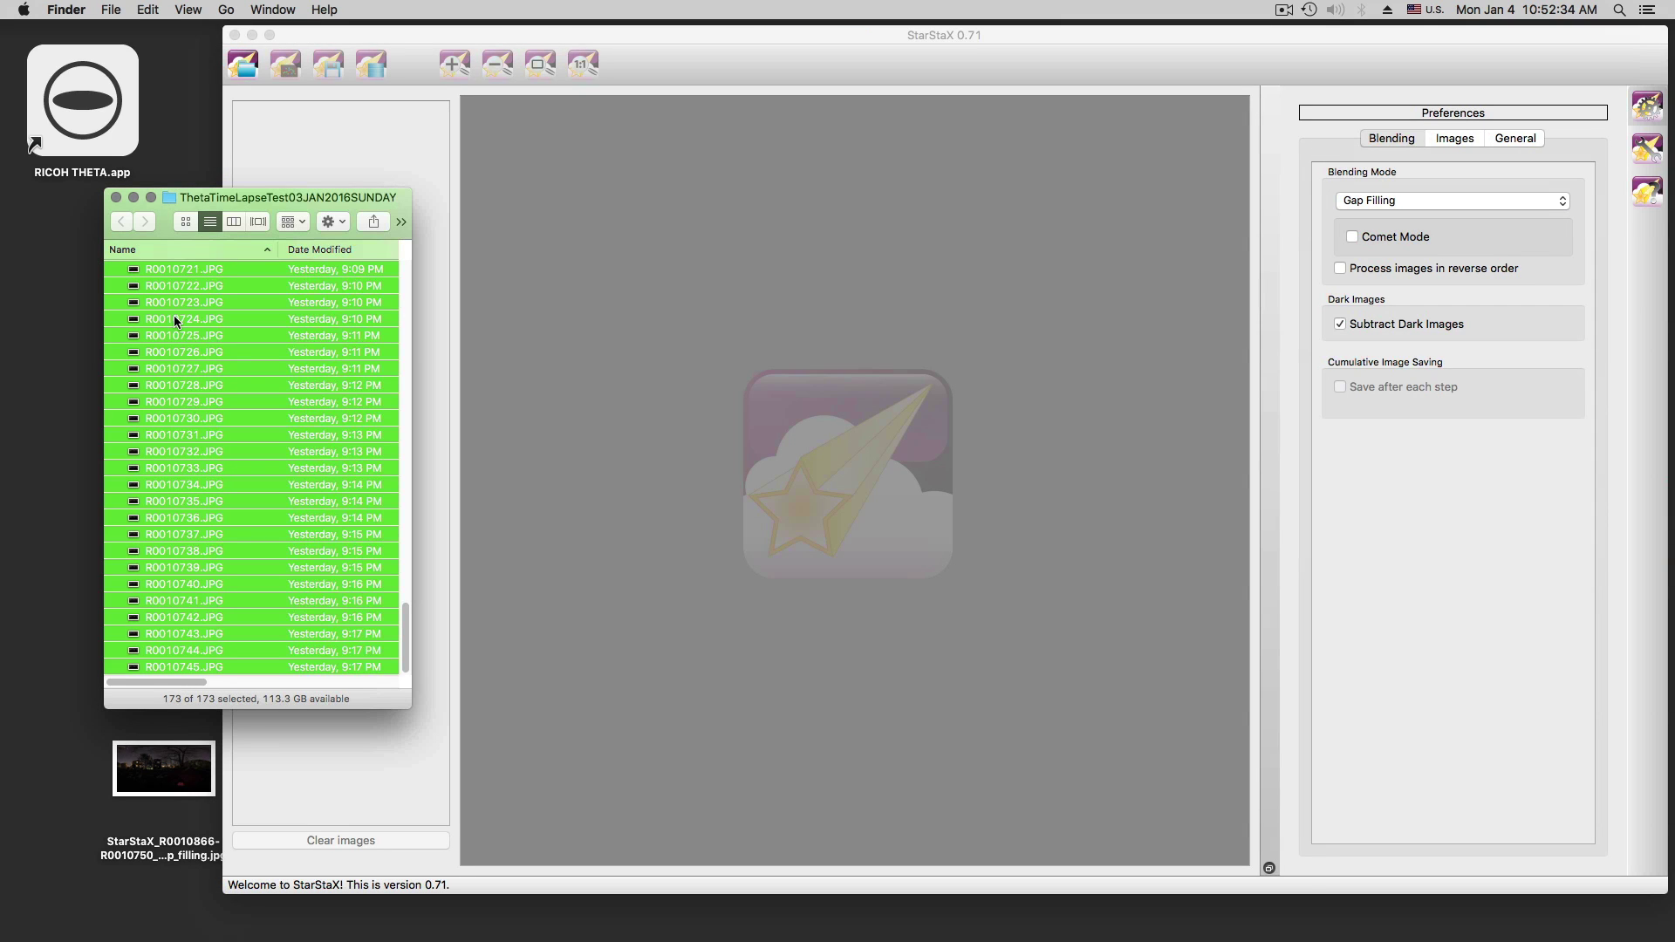
{"action": "left_click_drag", "start_coordinate": [139, 298], "coordinate": [373, 751]}
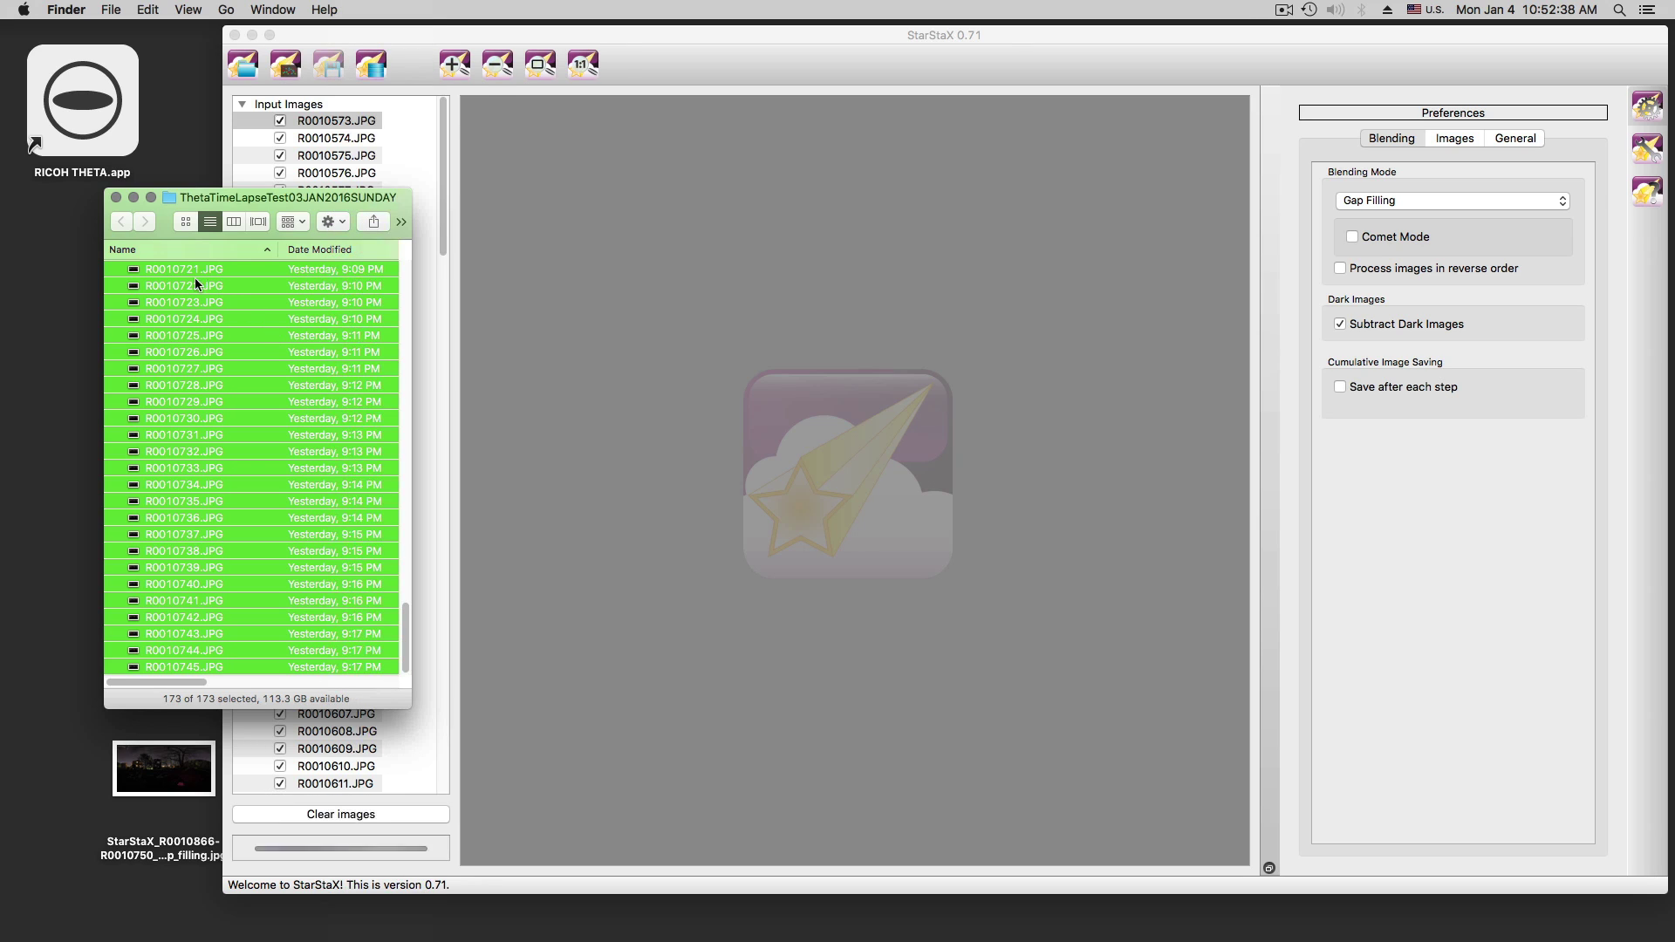
{"action": "left_click", "coordinate": [115, 197]}
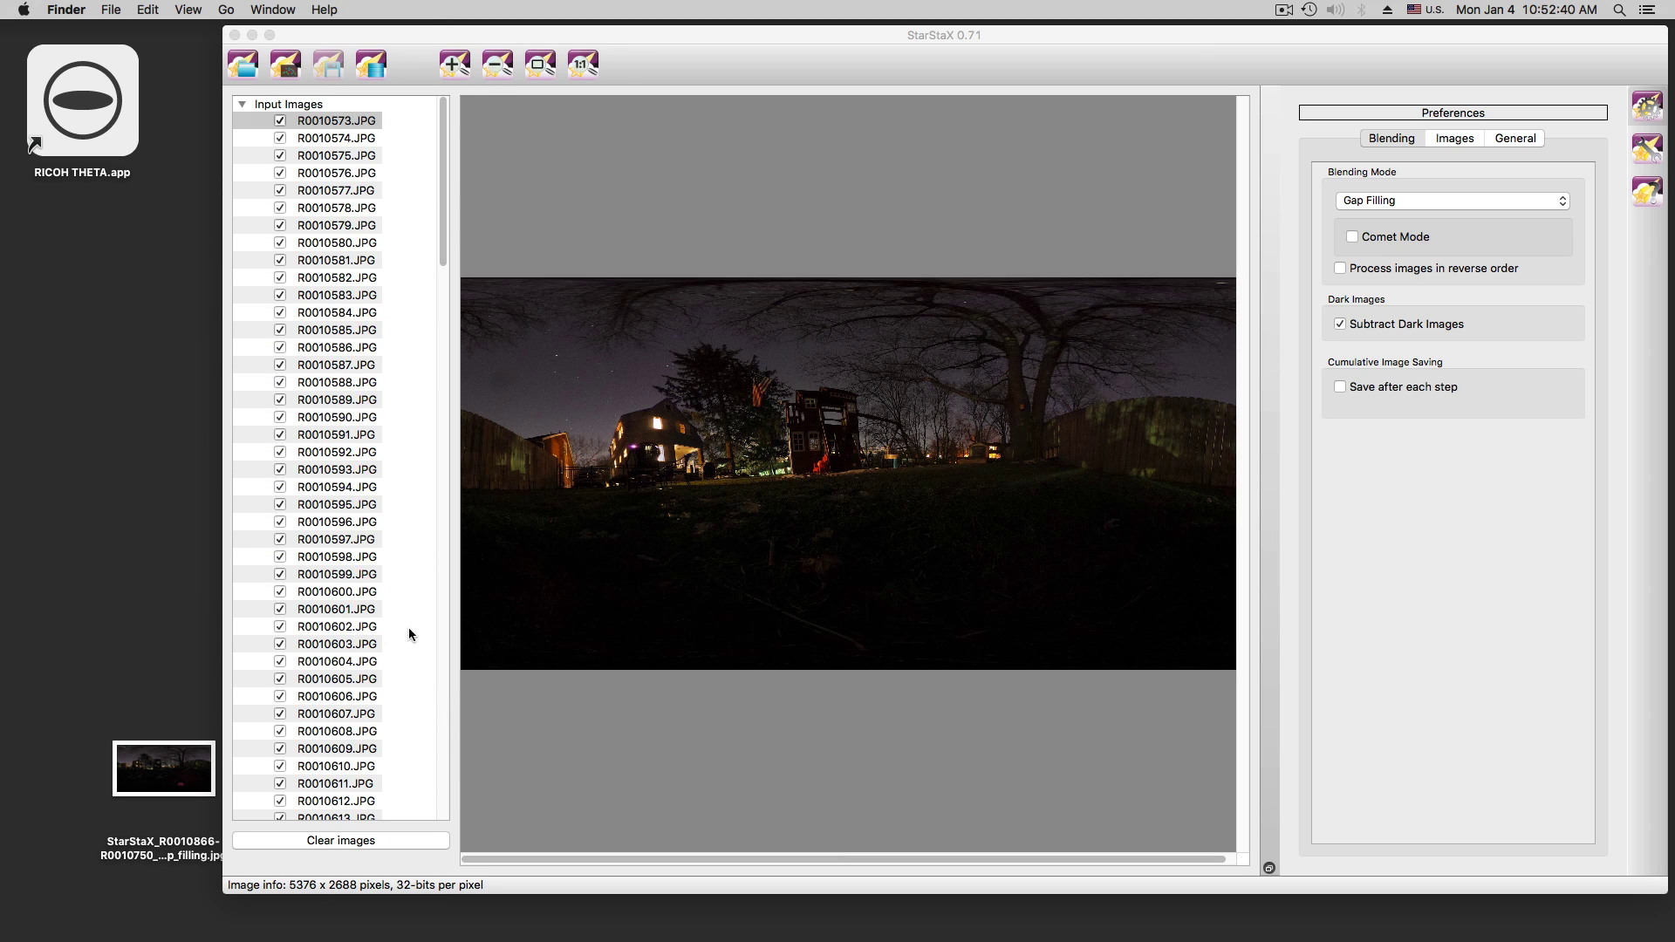
- Preview several loaded frames in StarStaX, including R0010610.JPG
{"action": "left_click", "coordinate": [309, 518]}
{"action": "left_click", "coordinate": [339, 678]}
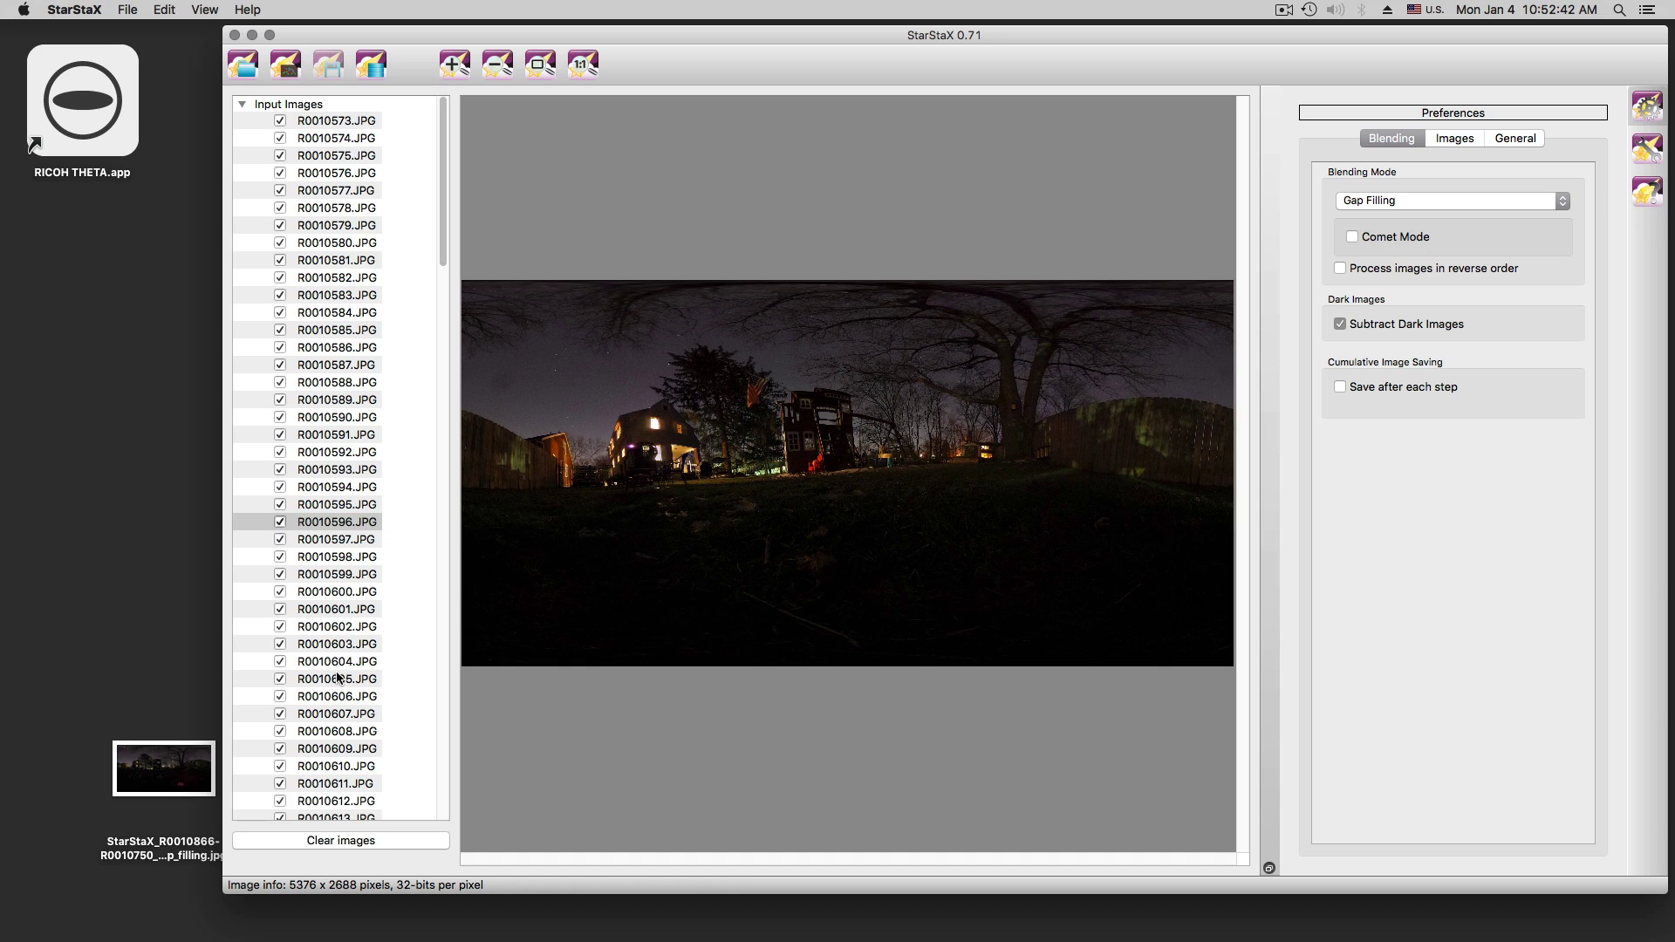
{"action": "left_click", "coordinate": [343, 766]}
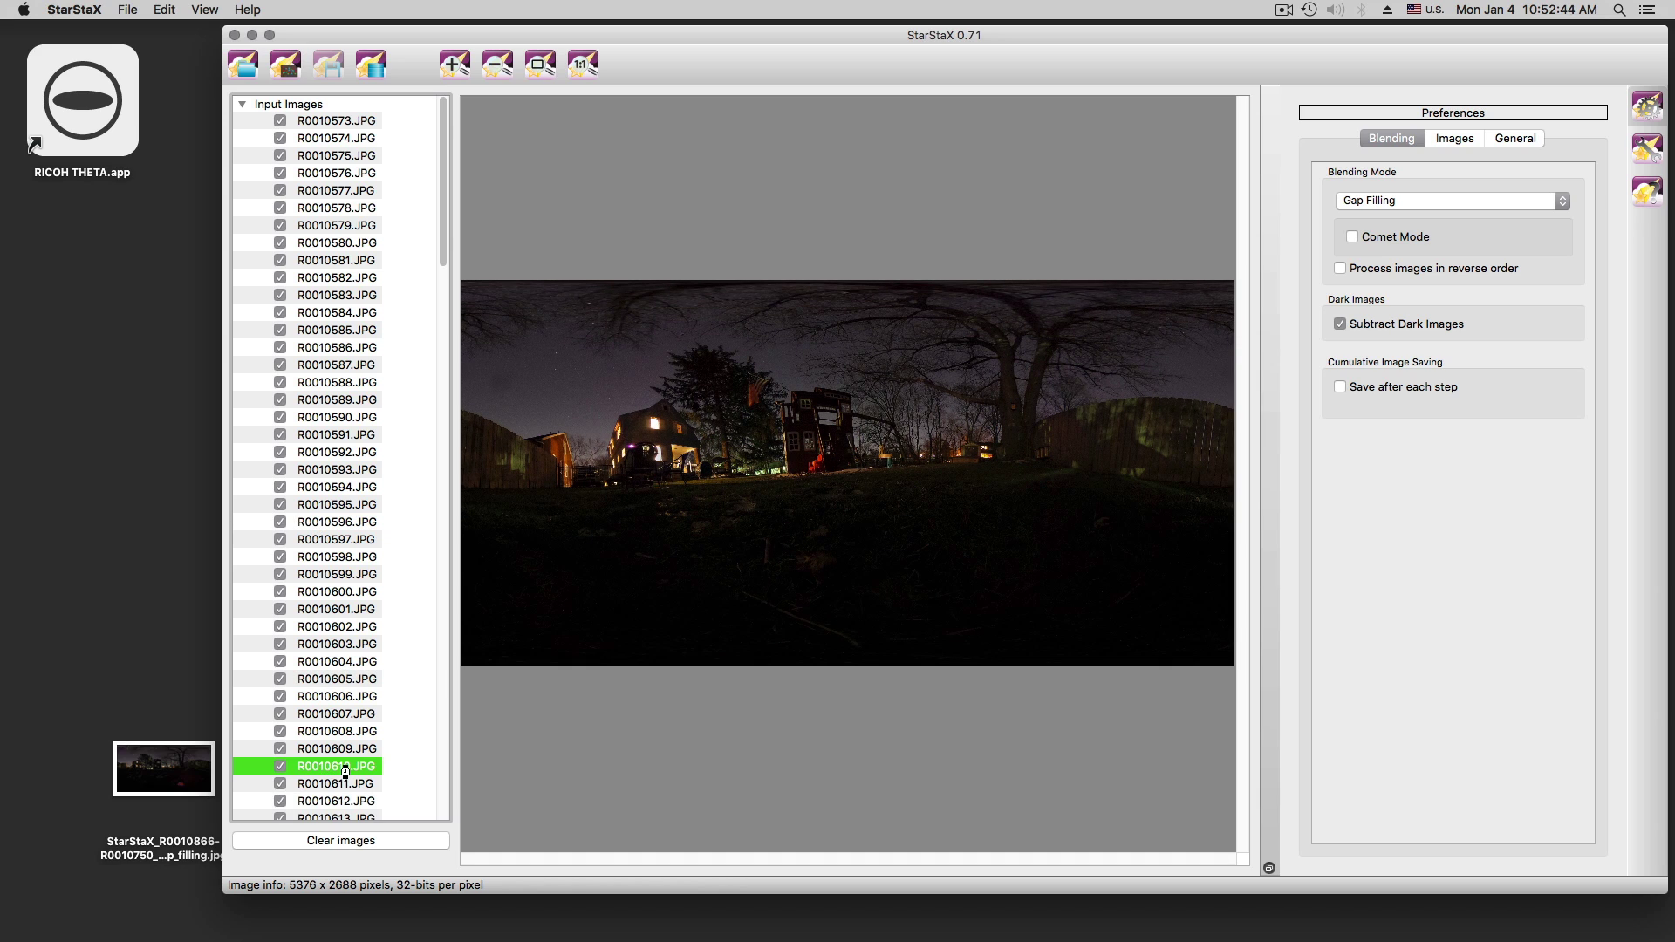
{"action": "left_click_drag", "start_coordinate": [1206, 45], "coordinate": [1185, 44]}
- Change StarStaX's blending mode from Gap Filling to Lighten
{"action": "left_click", "coordinate": [1402, 198]}
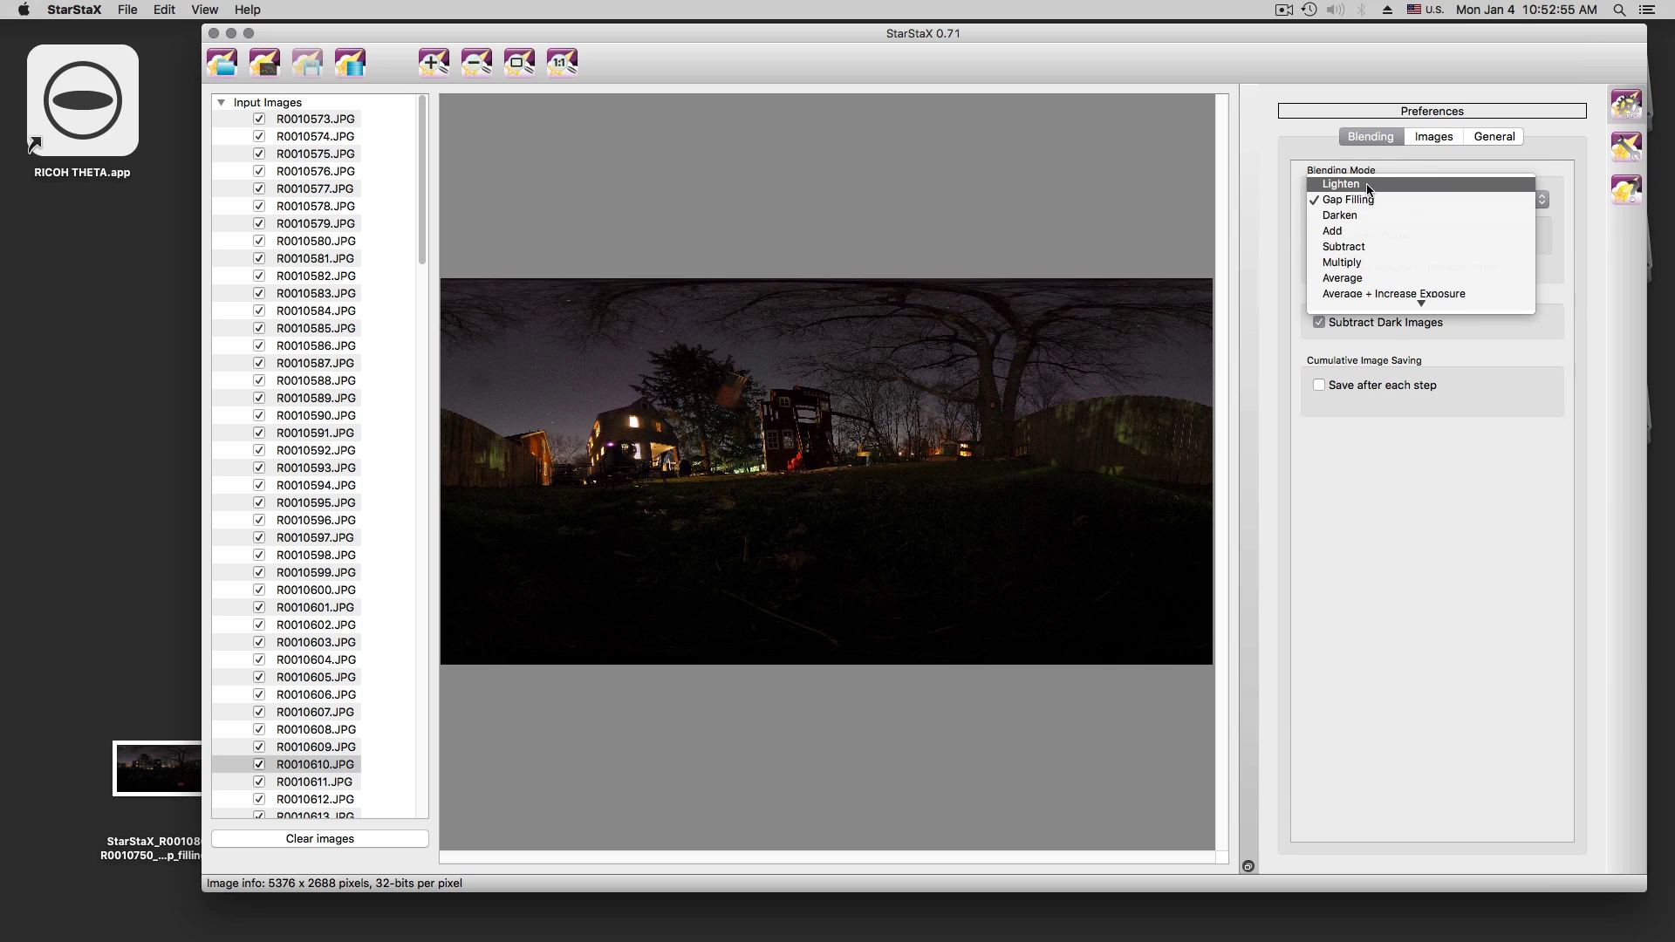
{"action": "left_click", "coordinate": [1367, 185]}
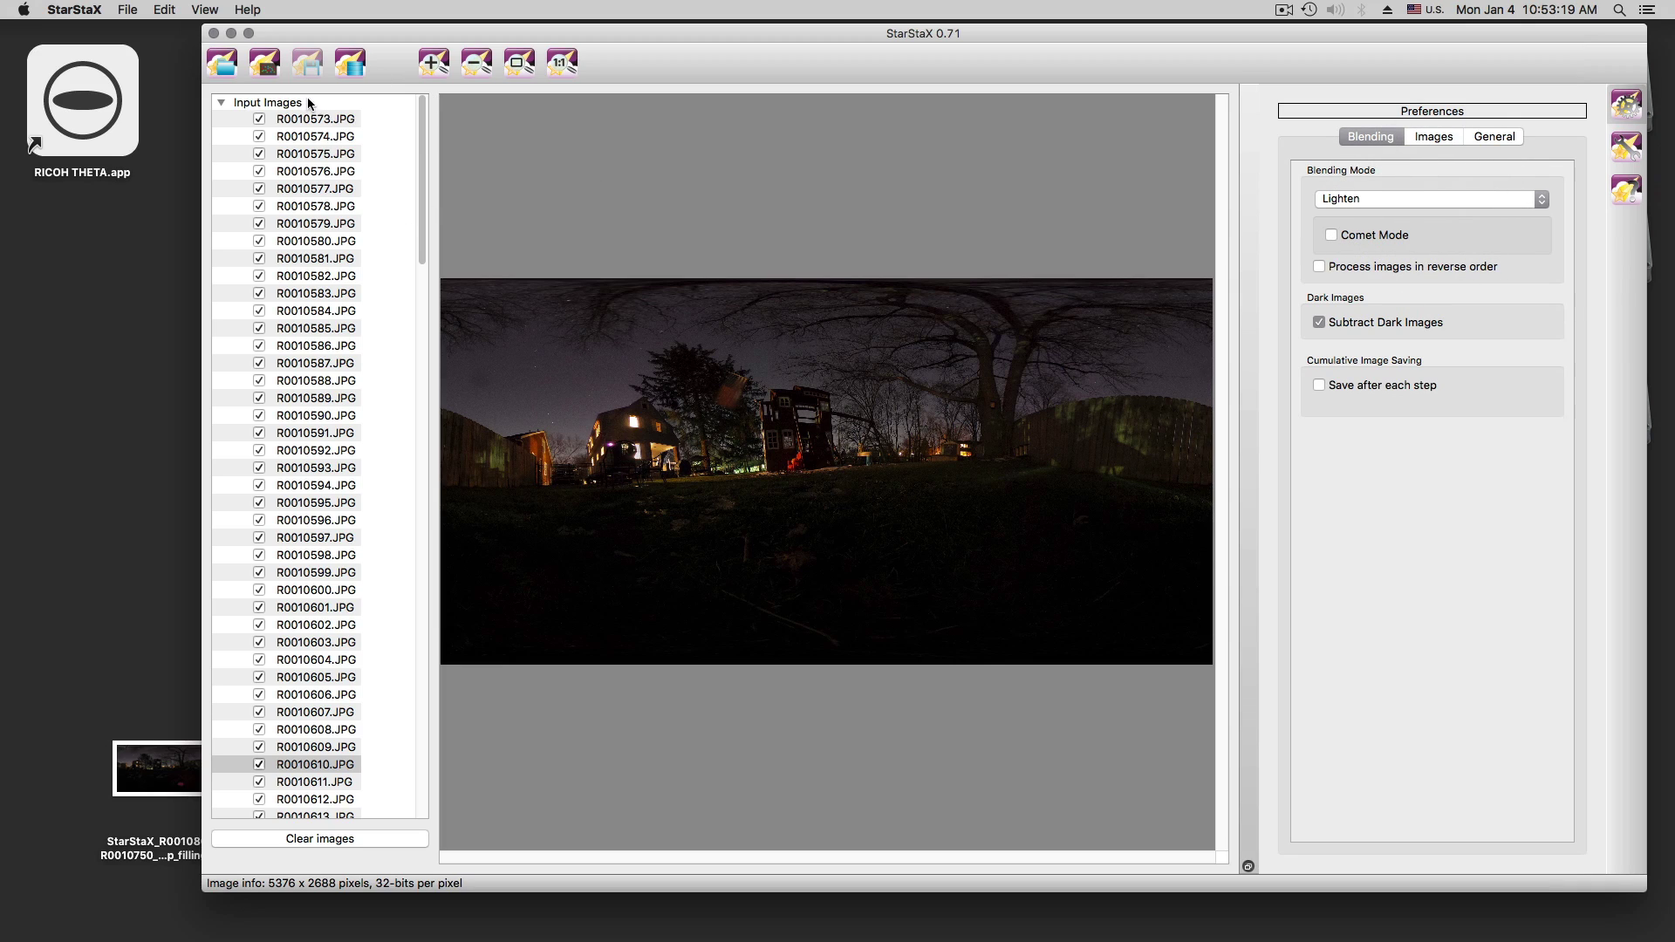
- Start Lighten stacking of the loaded frames and select the gap-filling panorama on the desktop
{"action": "left_click", "coordinate": [353, 70]}
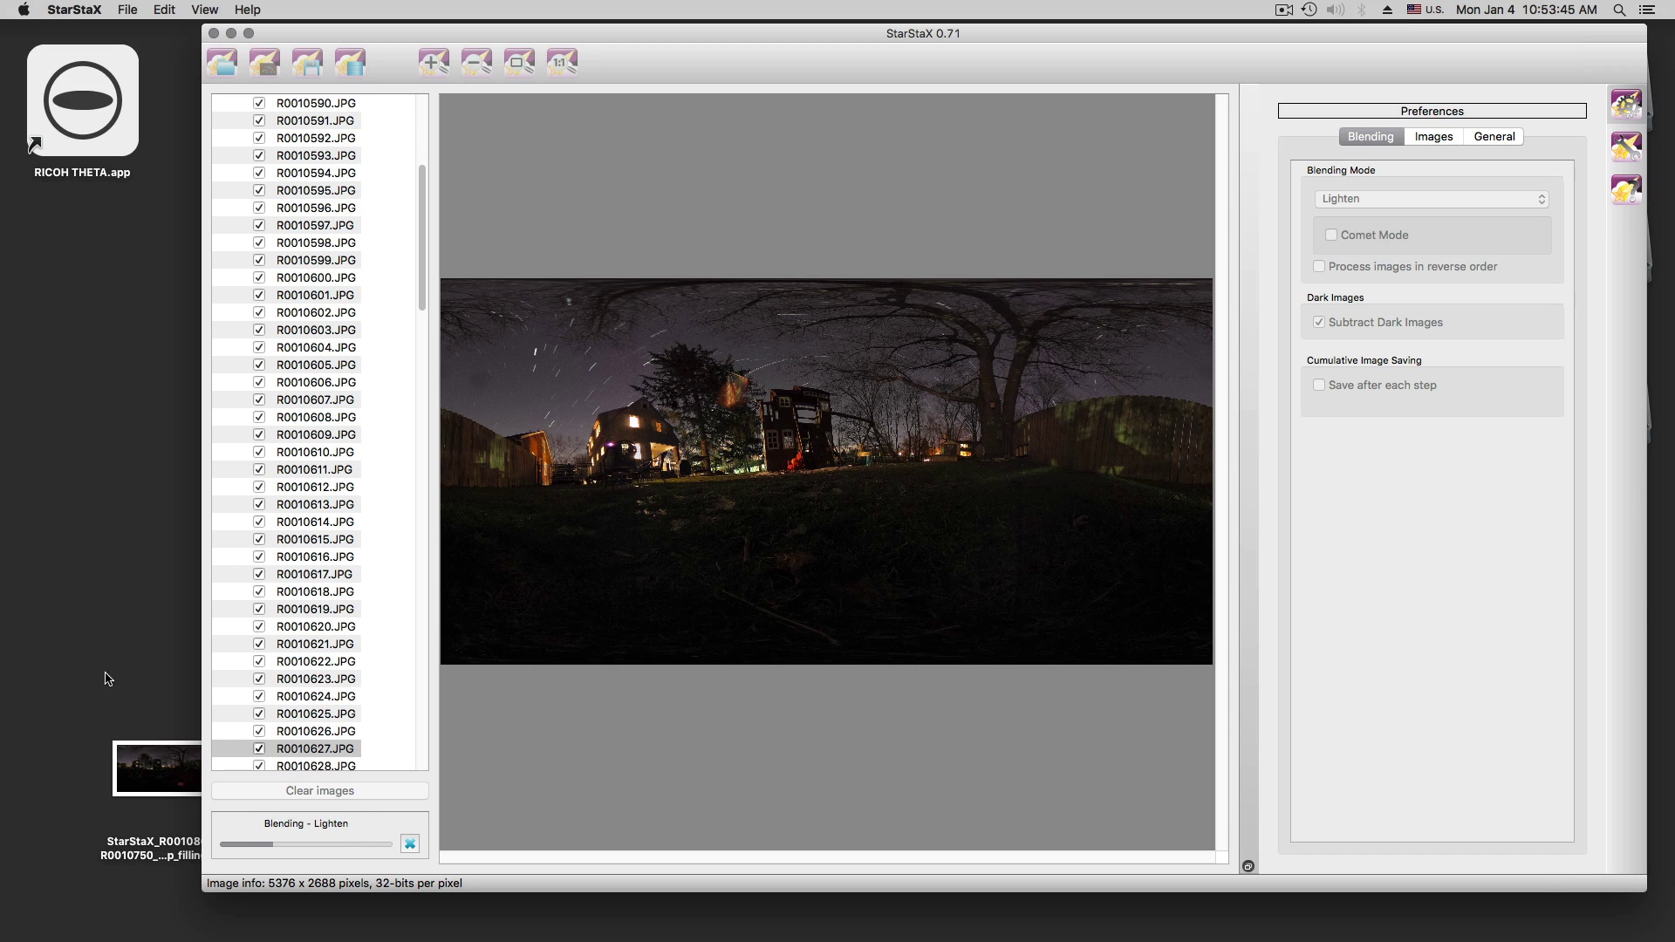
{"action": "left_click", "coordinate": [156, 765]}
- View the gap-filling panorama in Preview, then rearrange the StarStaX window and desktop files
{"action": "double_click", "coordinate": [155, 765]}
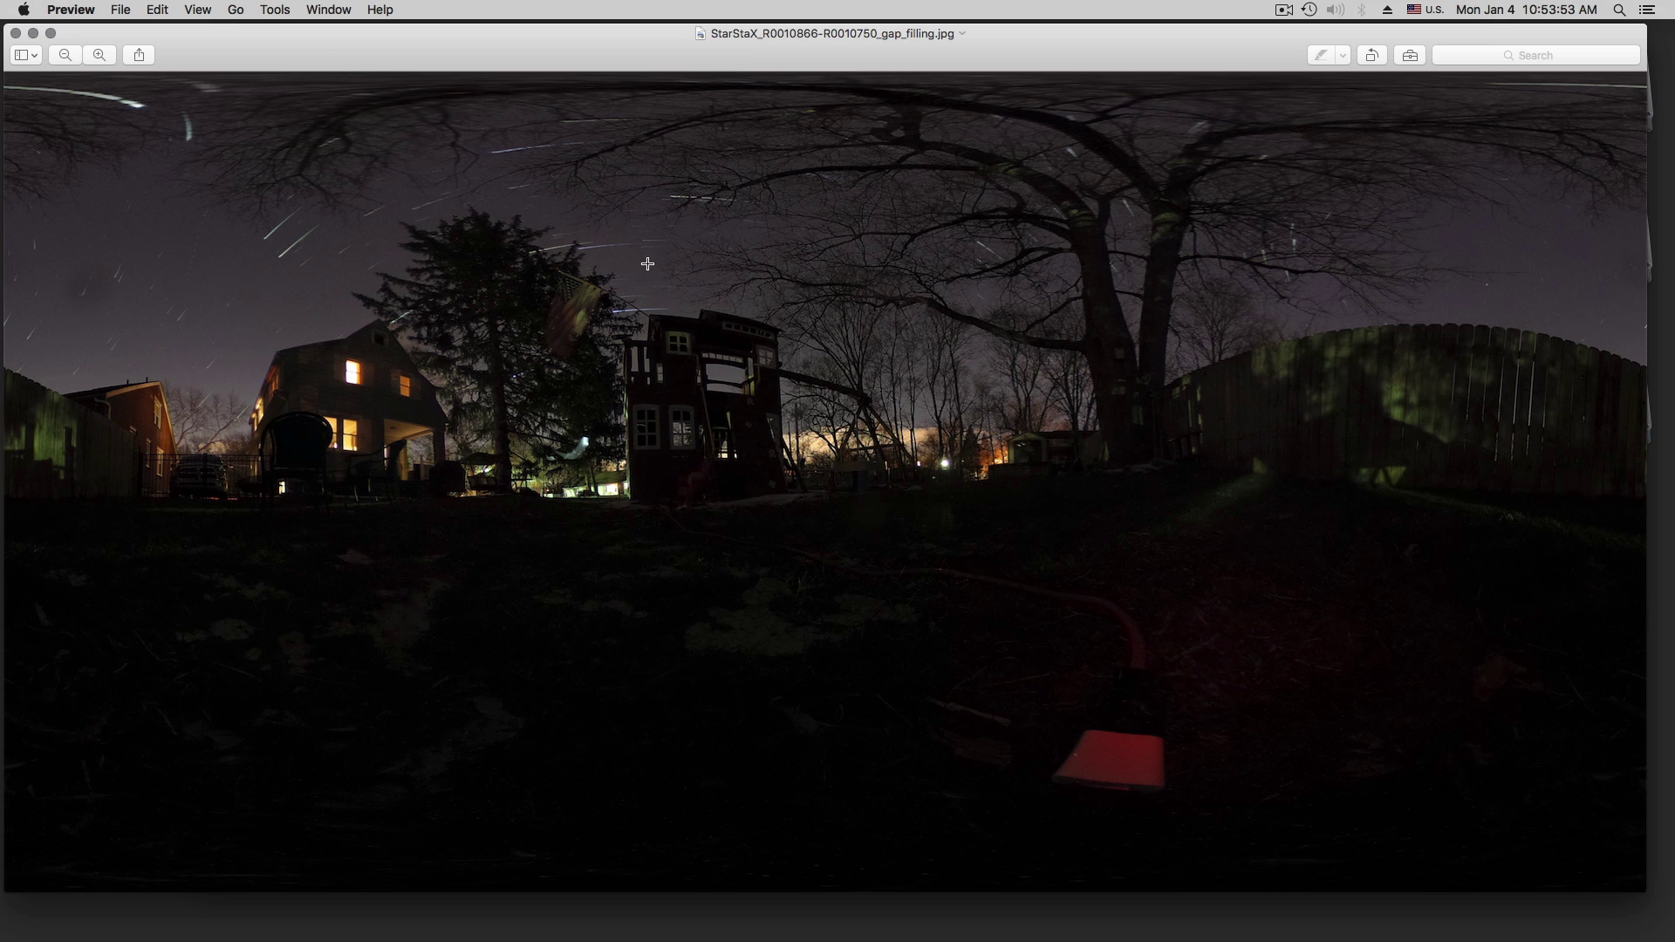
{"action": "left_click", "coordinate": [15, 34]}
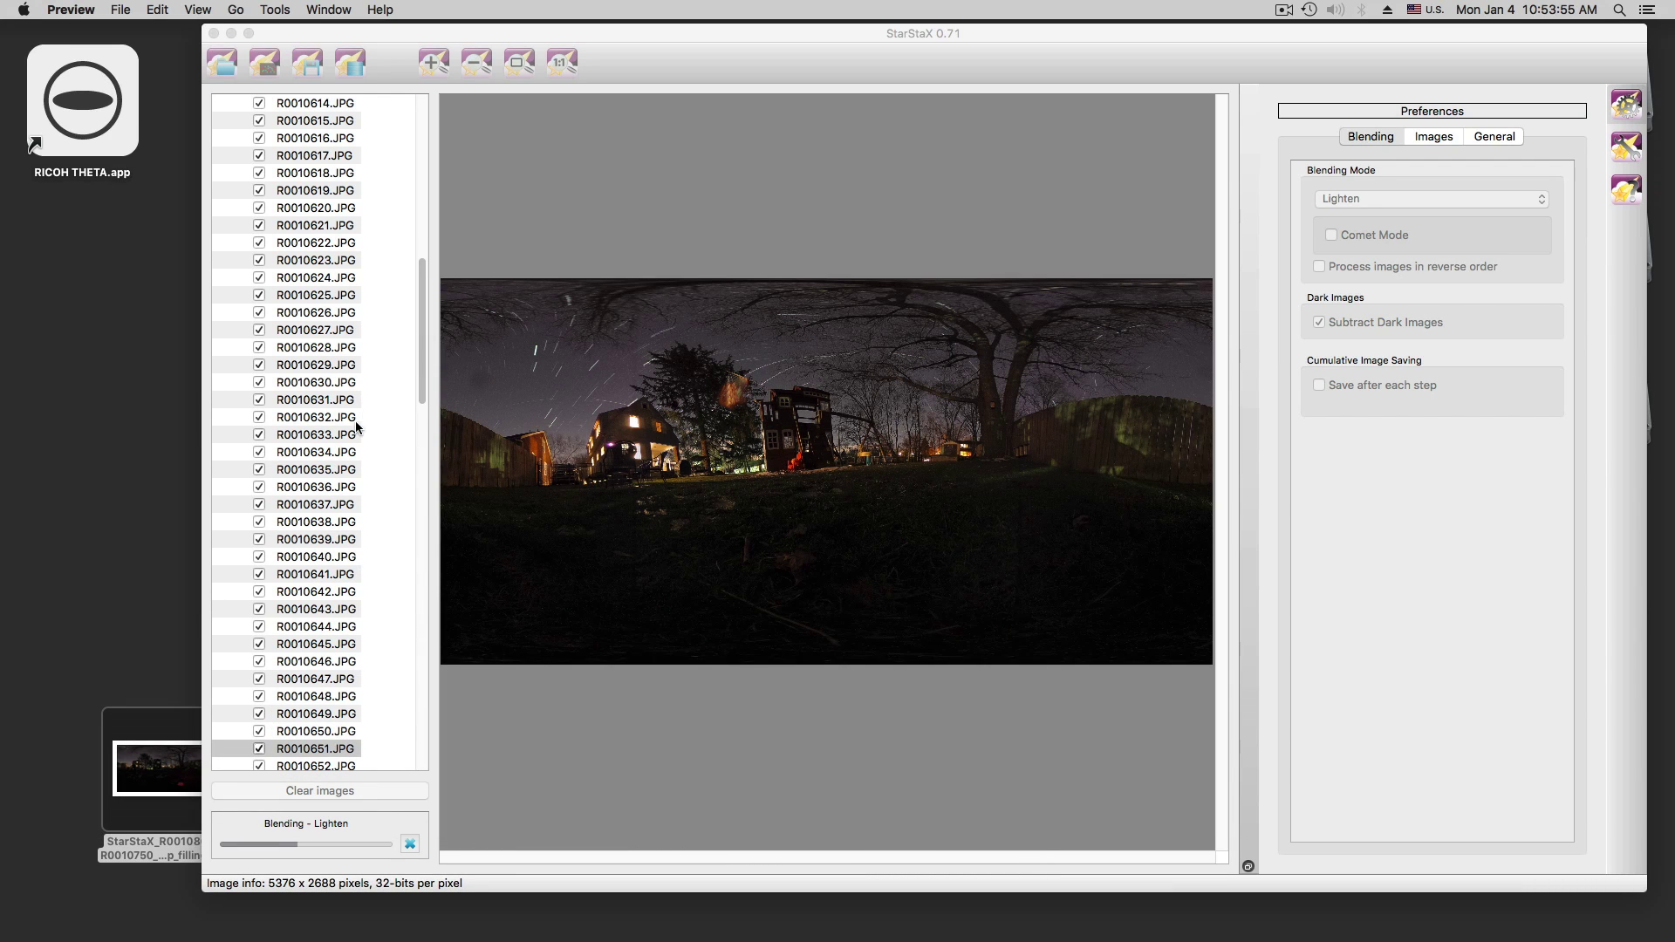
{"action": "left_click_drag", "start_coordinate": [384, 30], "coordinate": [907, 44]}
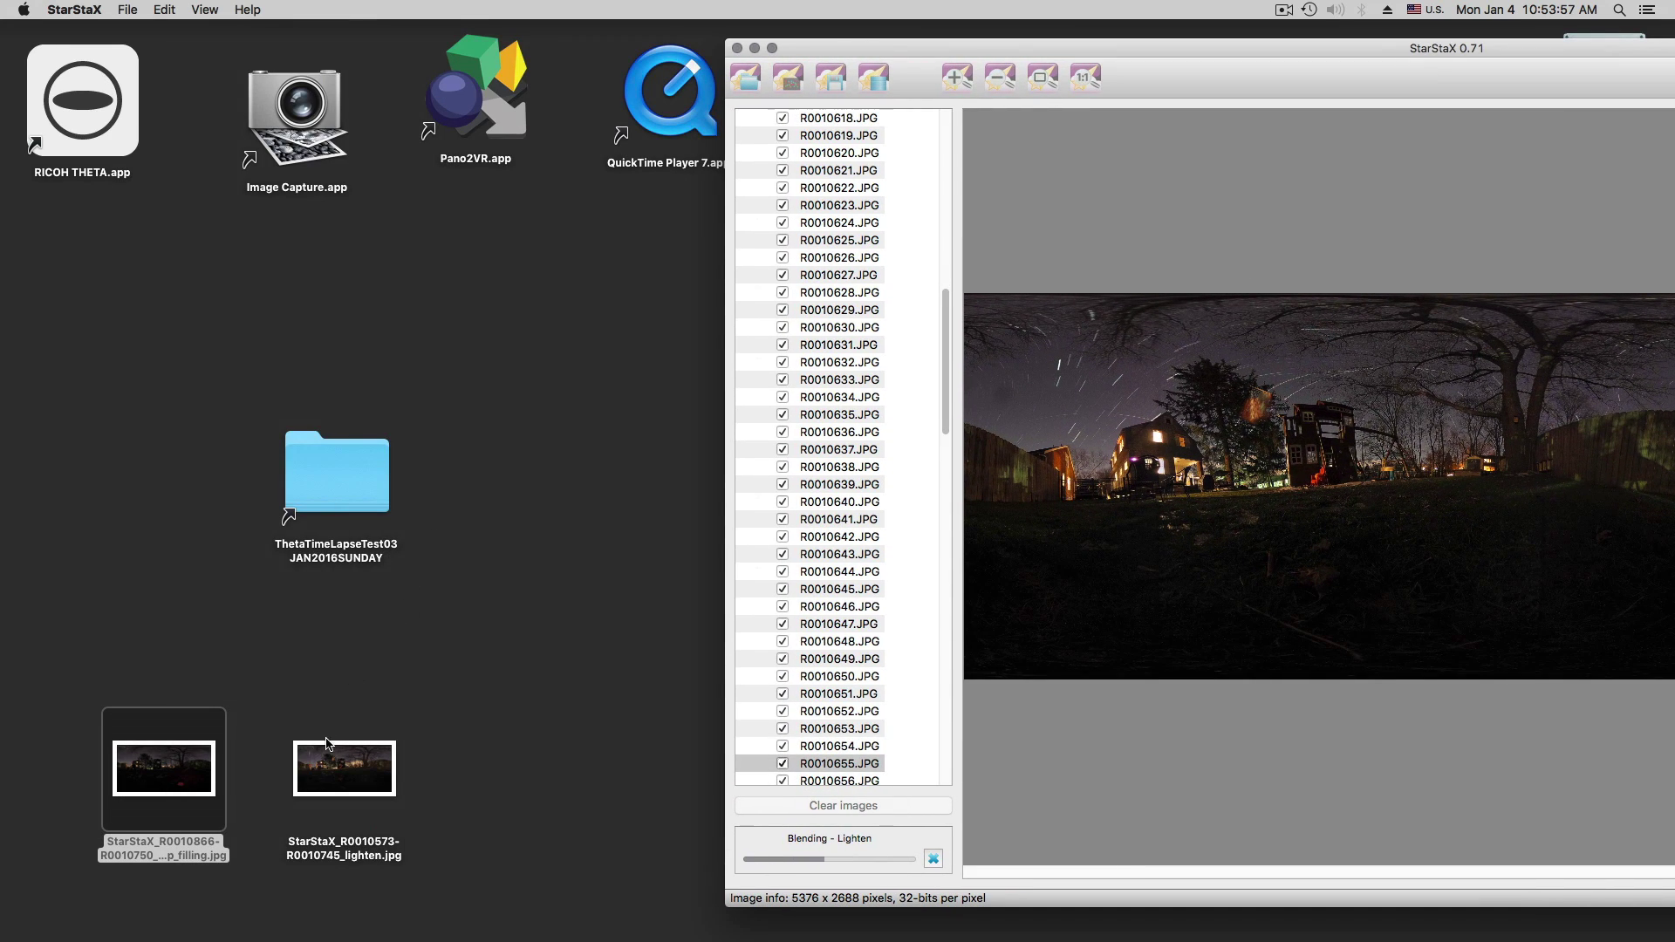
{"action": "left_click_drag", "start_coordinate": [340, 754], "coordinate": [161, 602]}
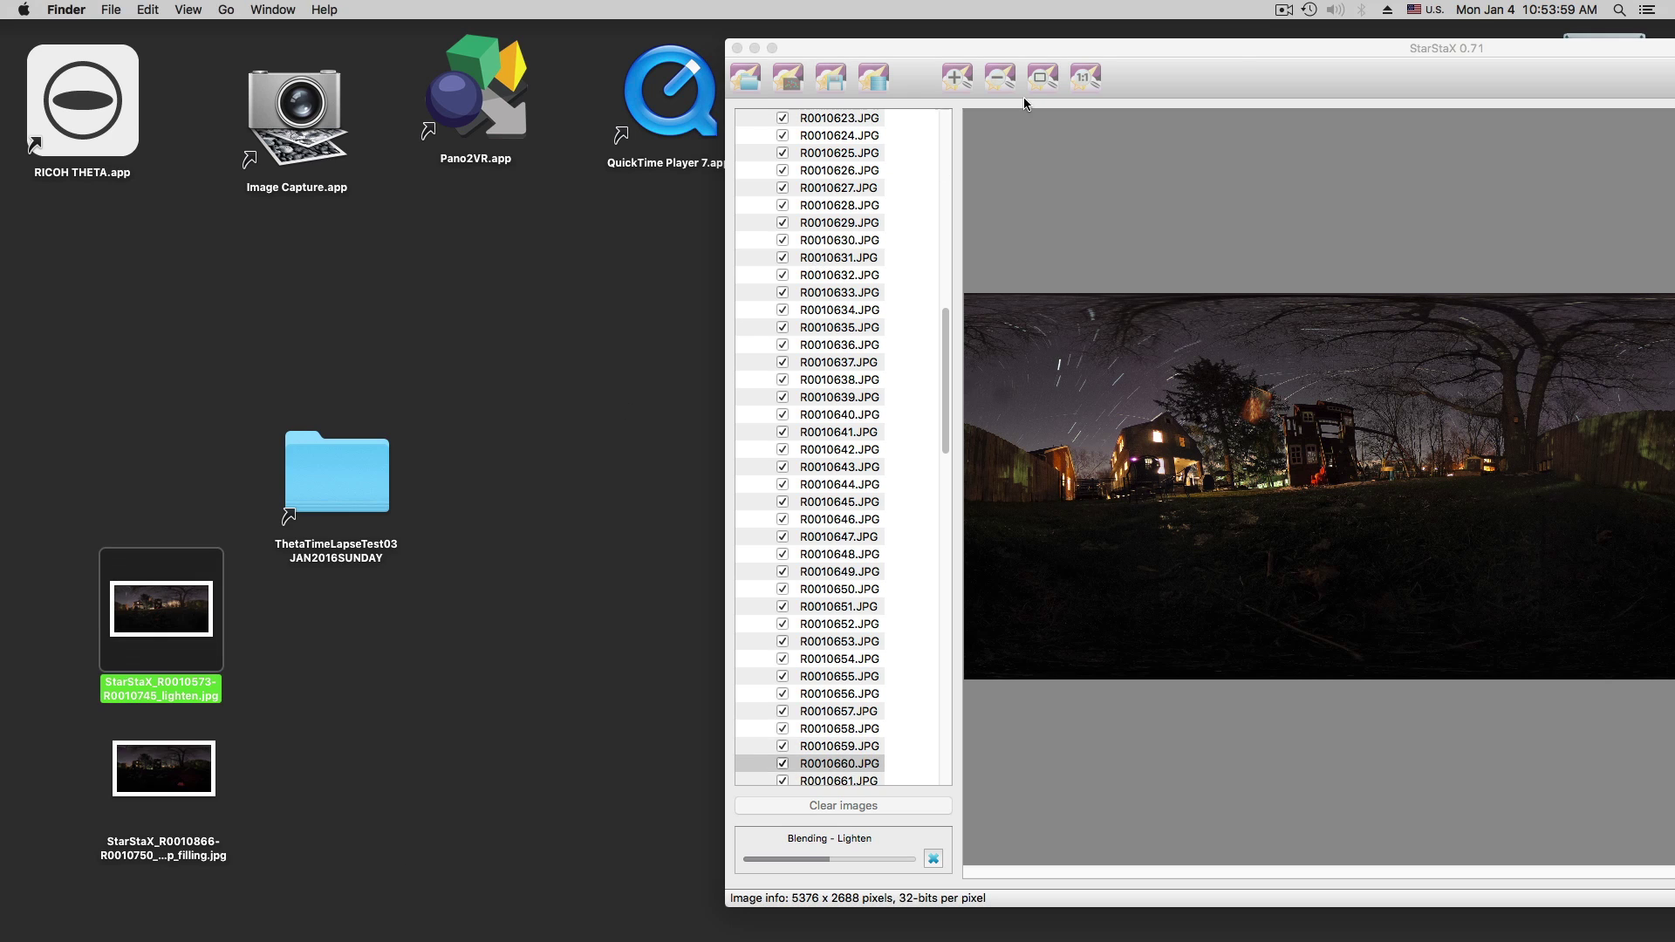
{"action": "left_click_drag", "start_coordinate": [1234, 45], "coordinate": [733, 18]}
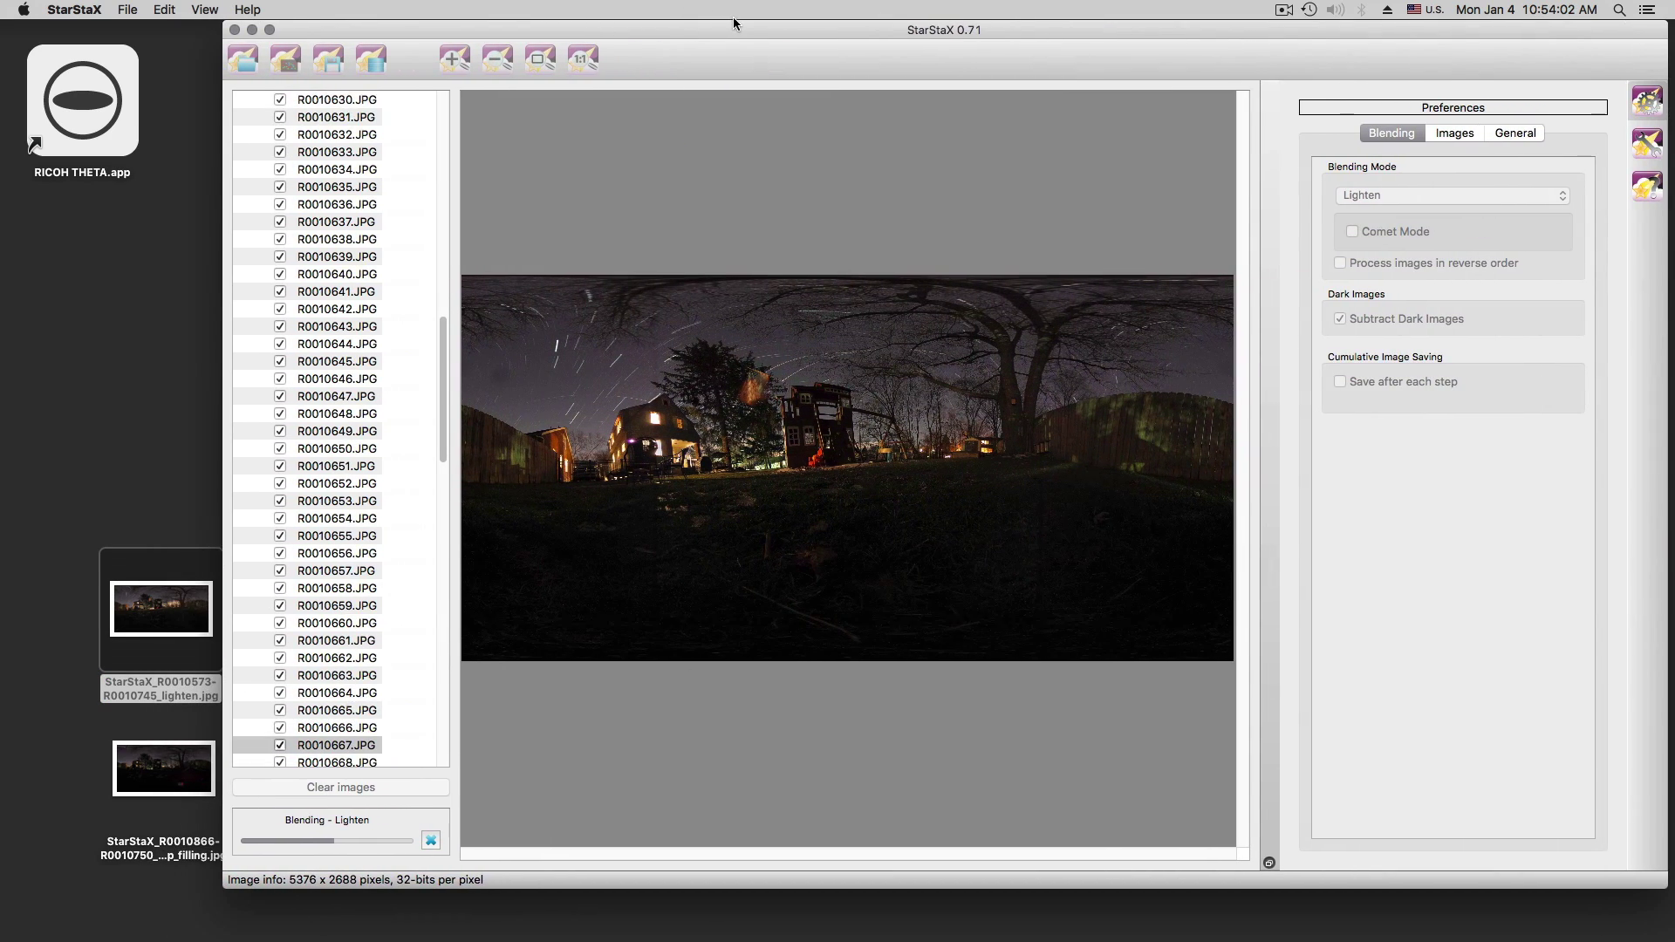
- Open StarStaX_R0010573-R0010745_lighten.jpg in Preview to view the long star trails
{"action": "double_click", "coordinate": [176, 602]}
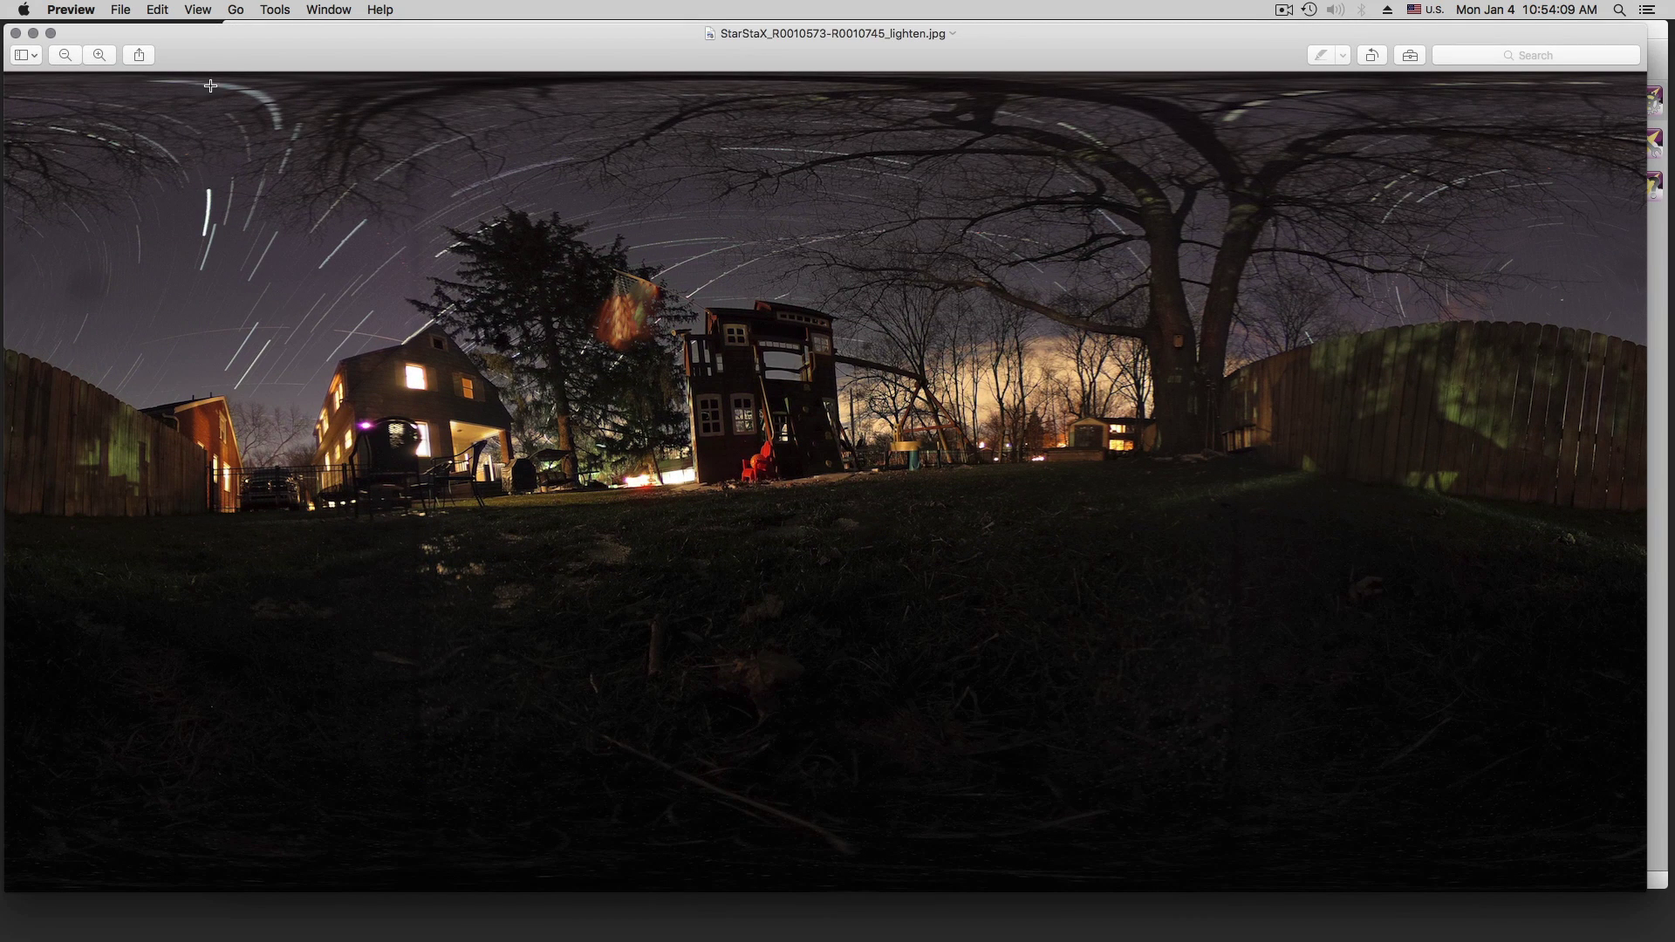
{"action": "left_click", "coordinate": [15, 32]}
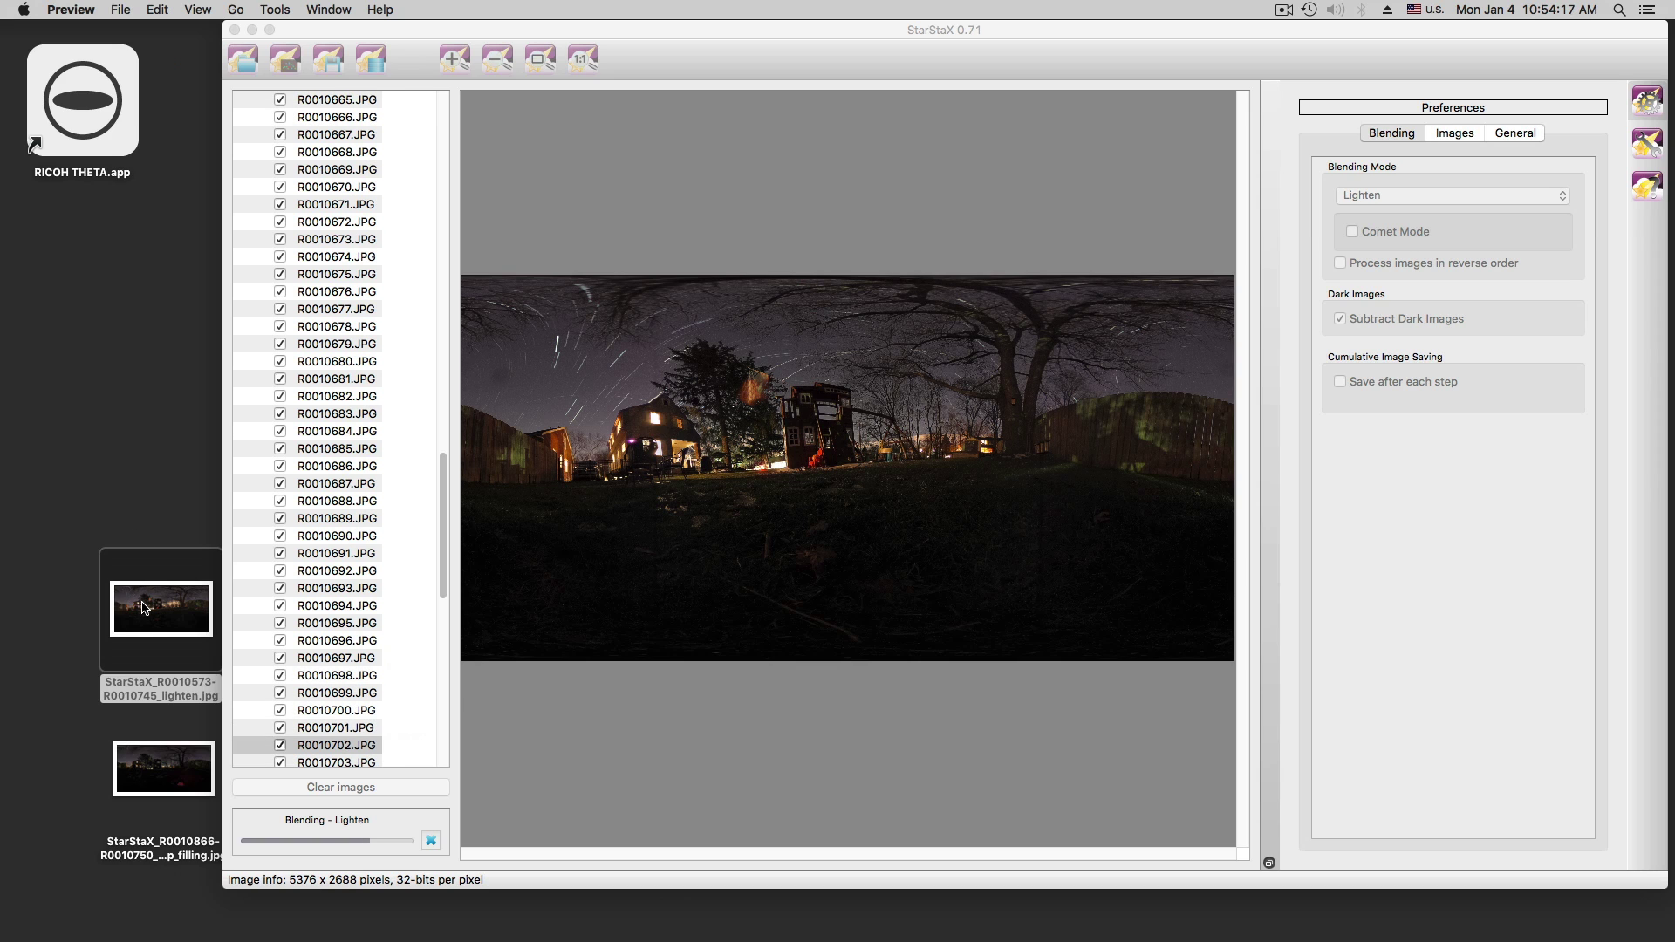
{"action": "double_click", "coordinate": [145, 608]}
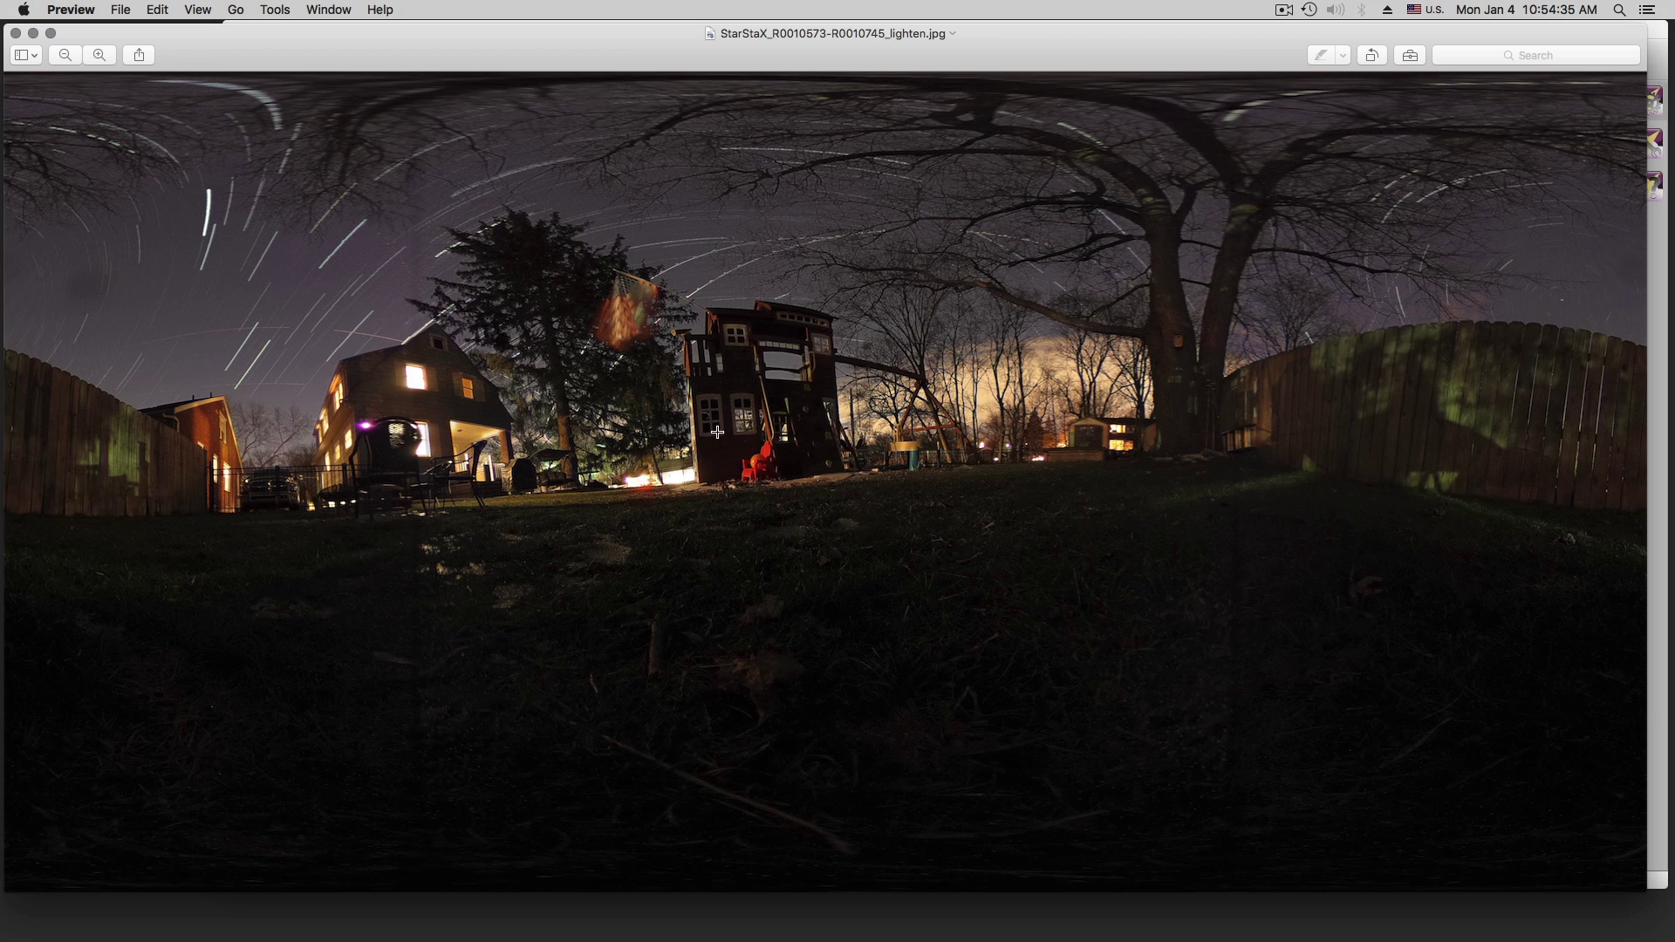
{"action": "key", "text": "super+Tab"}
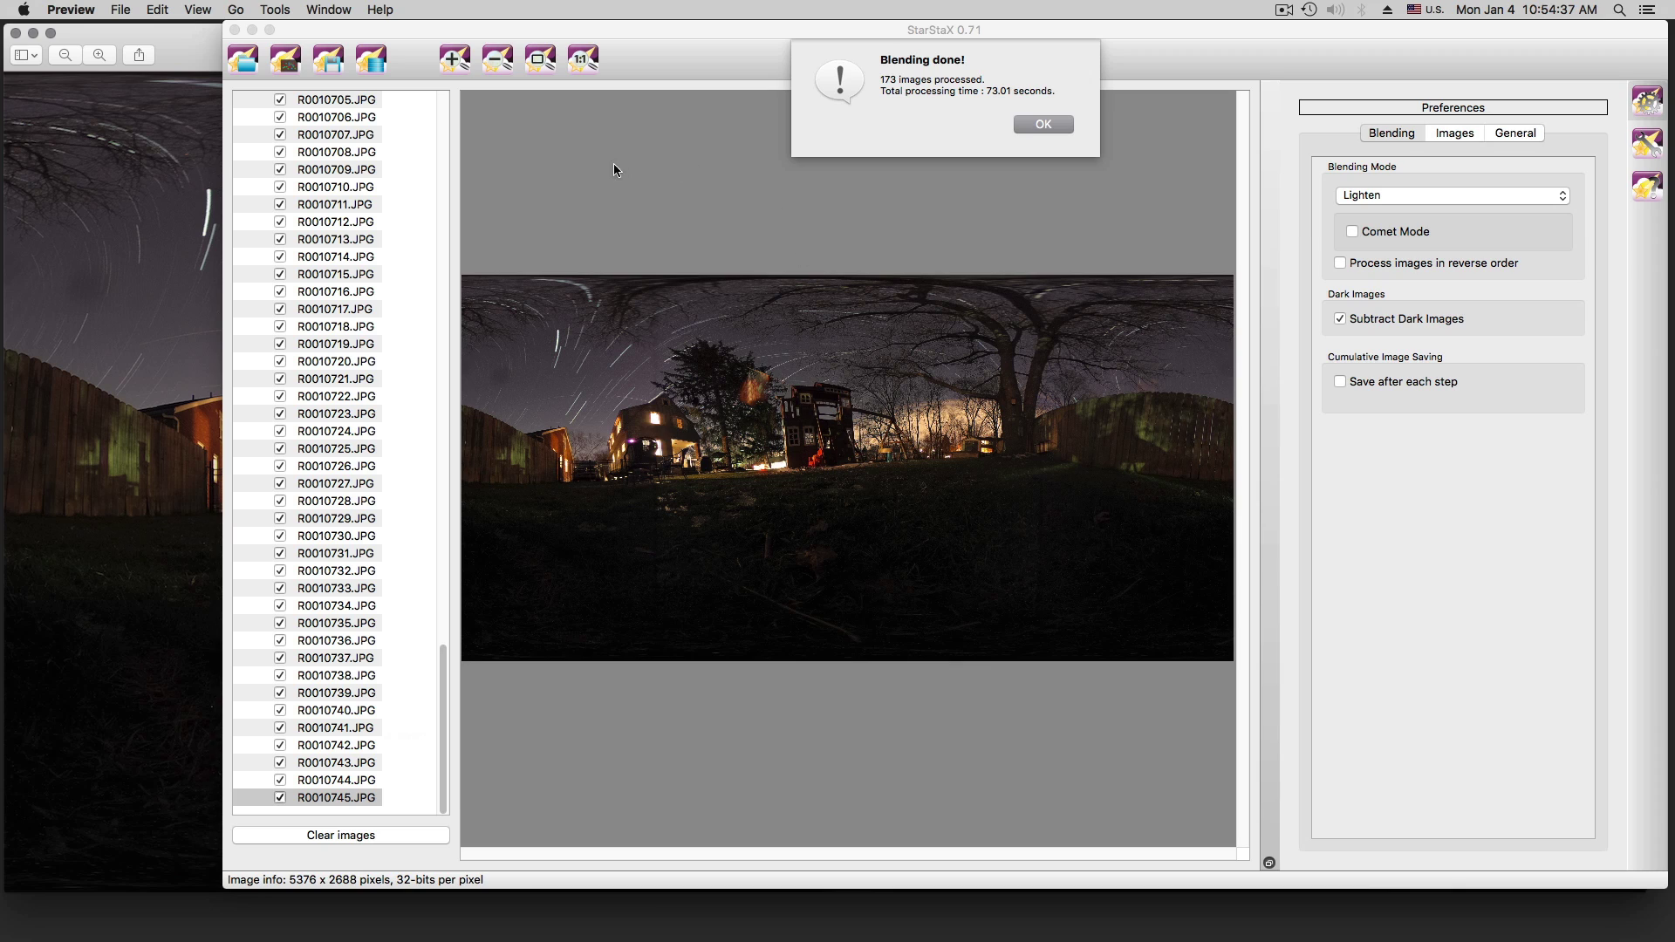
- Dismiss the Blending done message and save the stacked image to the Desktop as test_now.jpg
{"action": "key", "text": "Return"}
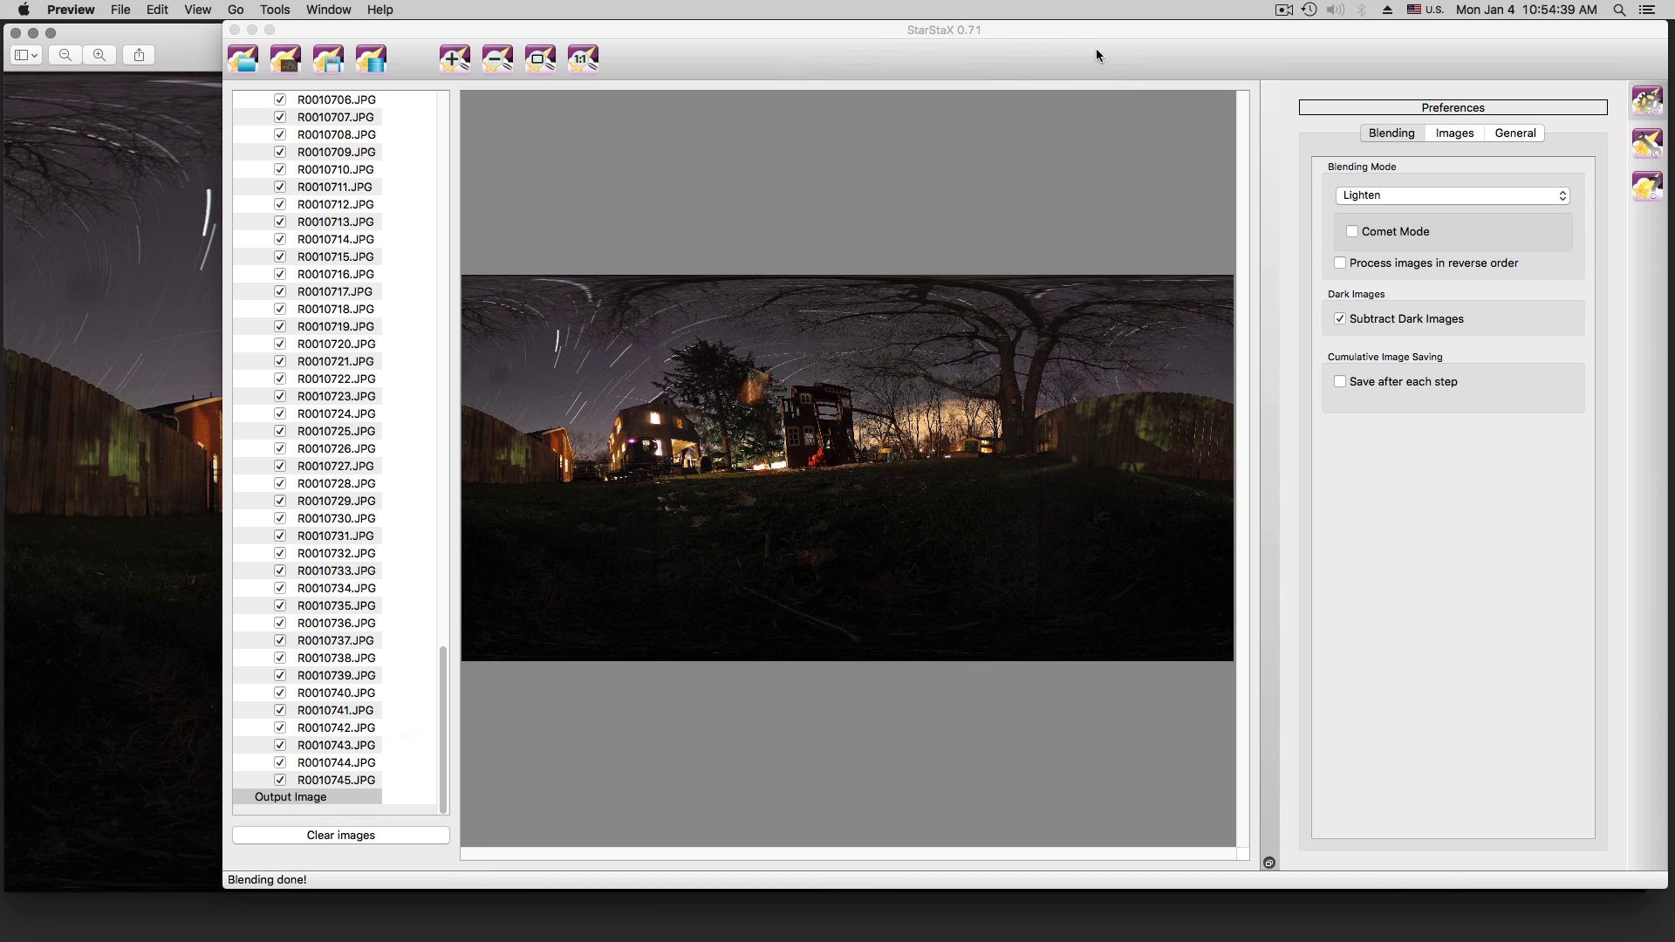
{"action": "left_click_drag", "start_coordinate": [1083, 30], "coordinate": [1065, 29]}
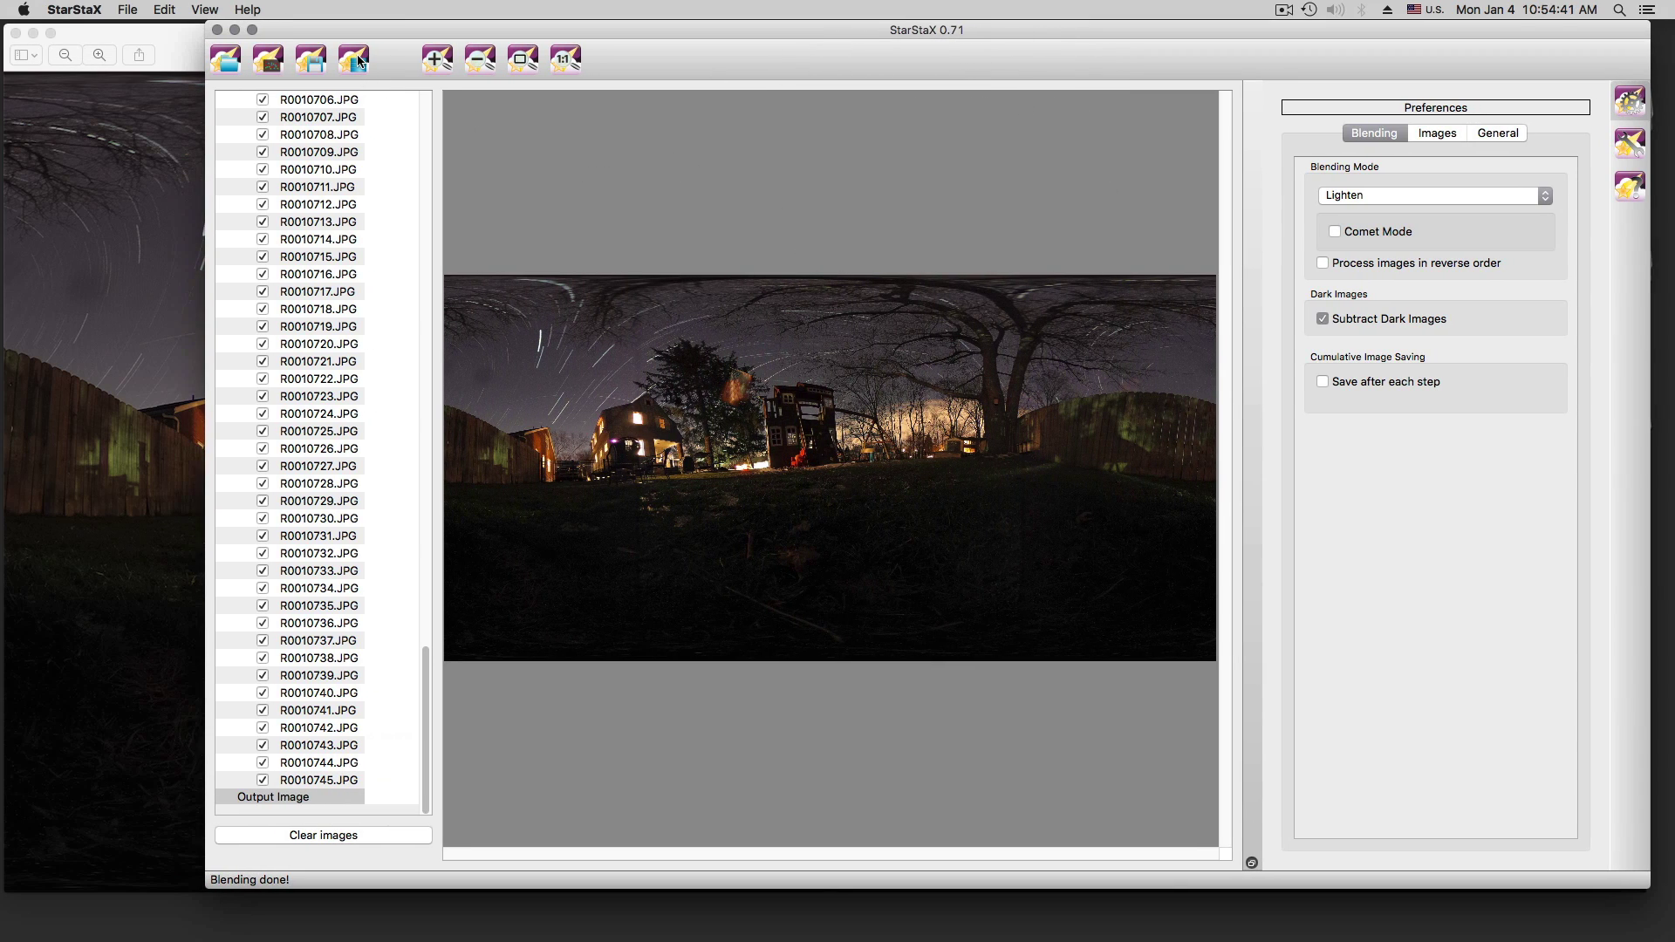
{"action": "left_click", "coordinate": [313, 63]}
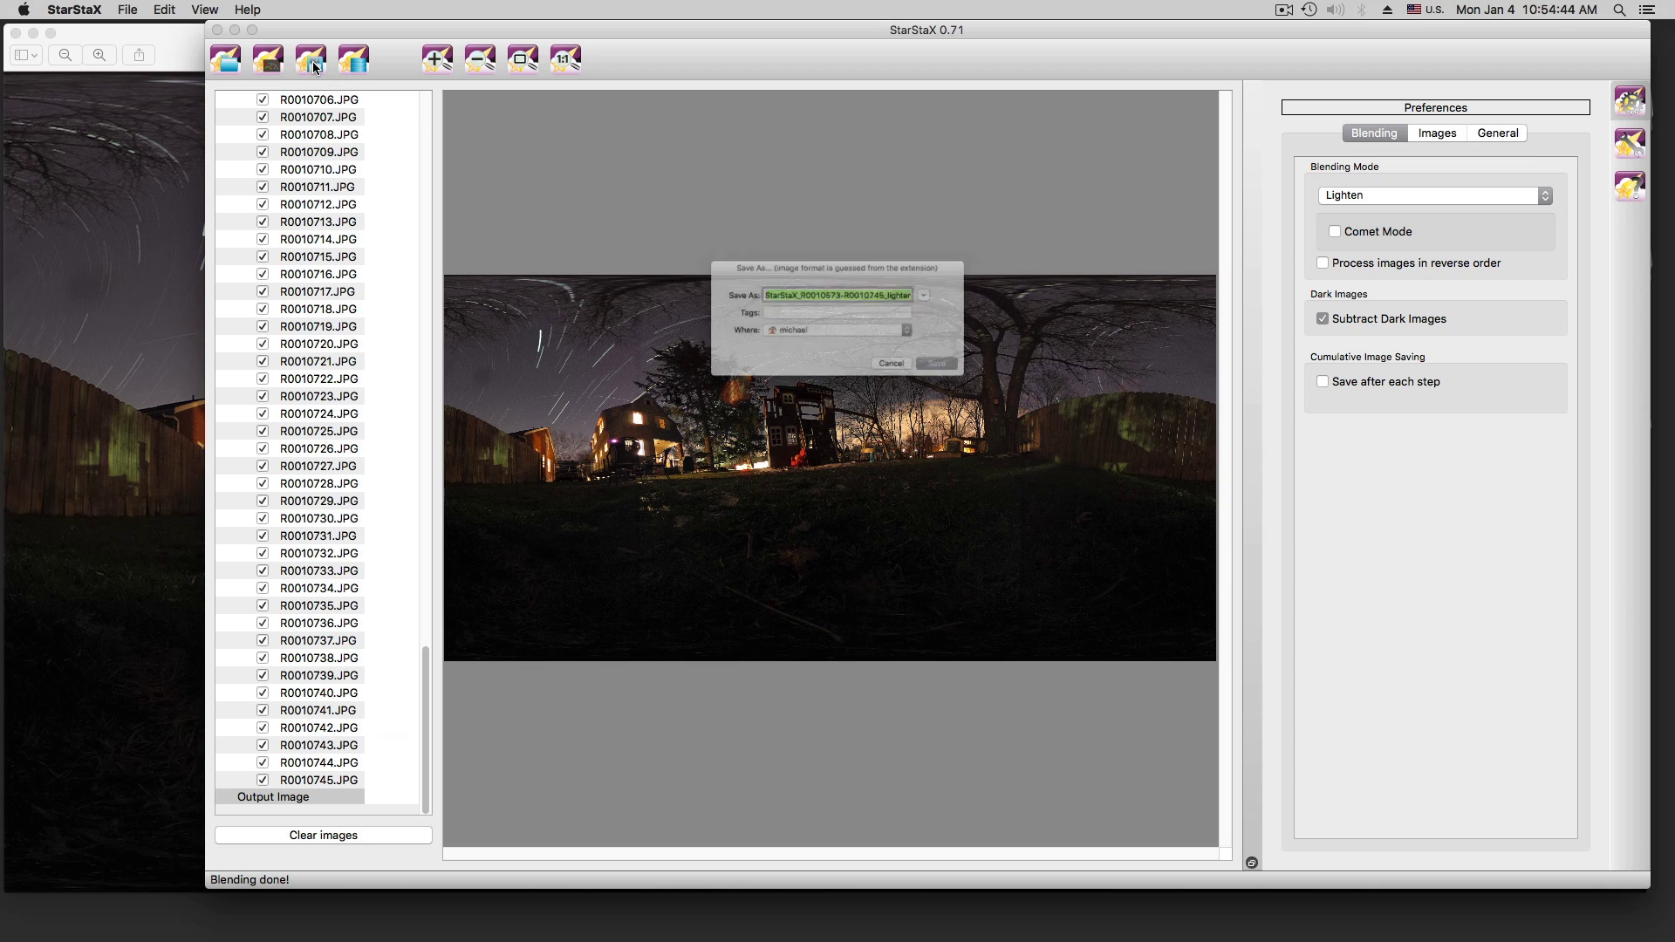
{"action": "left_click", "coordinate": [805, 332]}
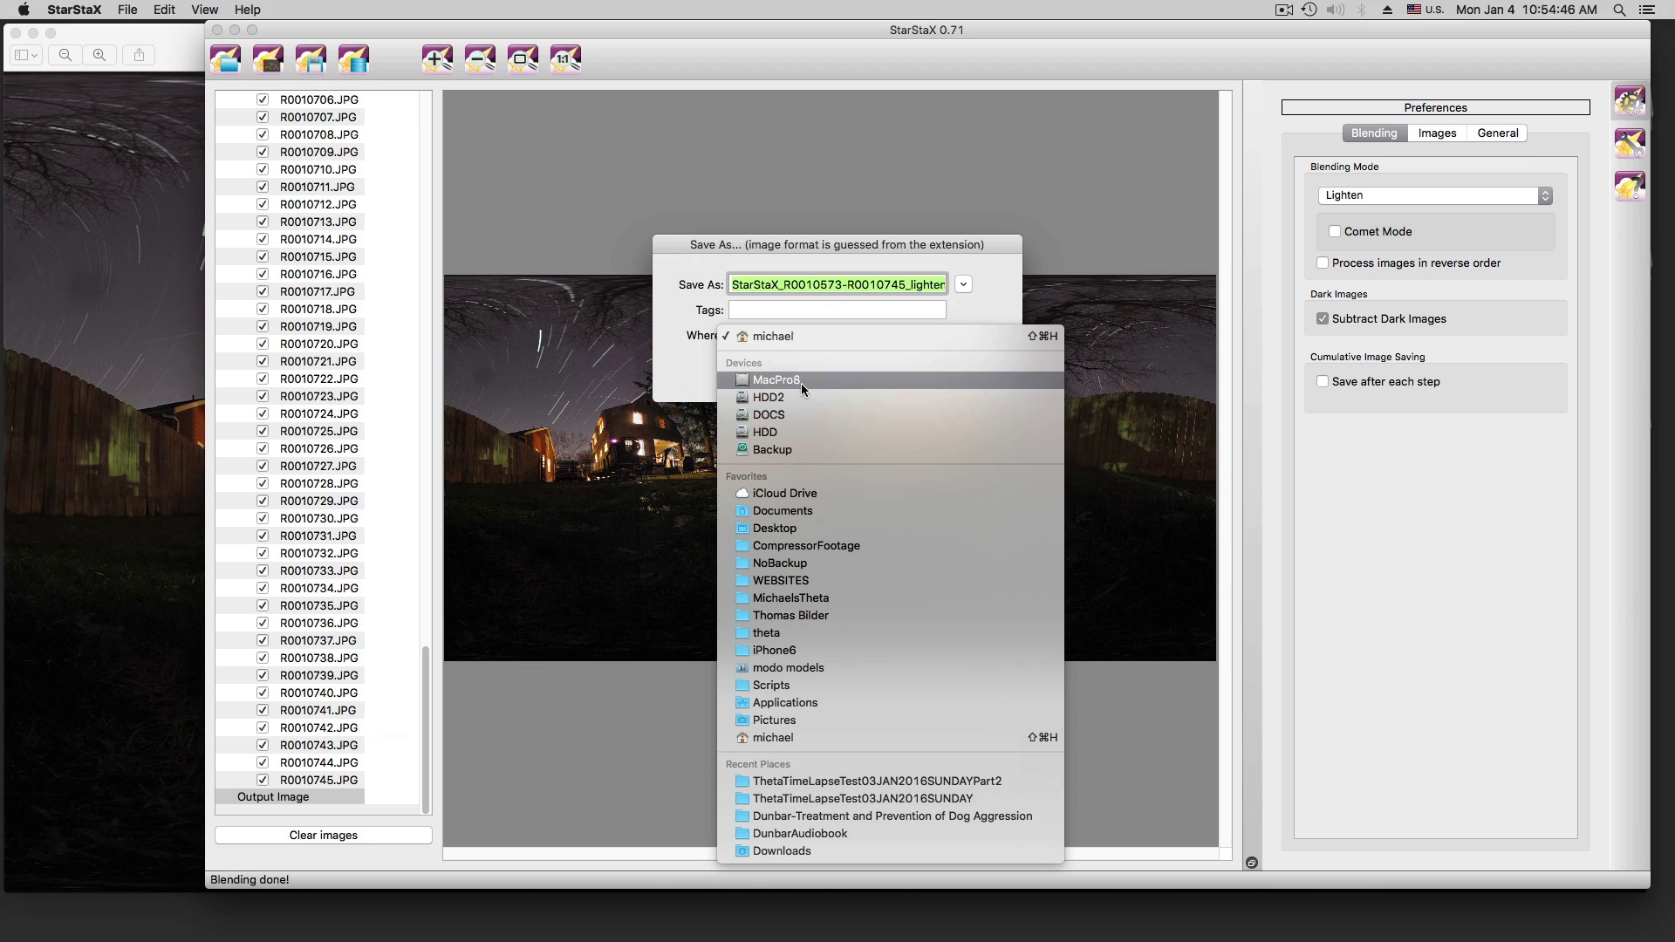
{"action": "left_click", "coordinate": [808, 527]}
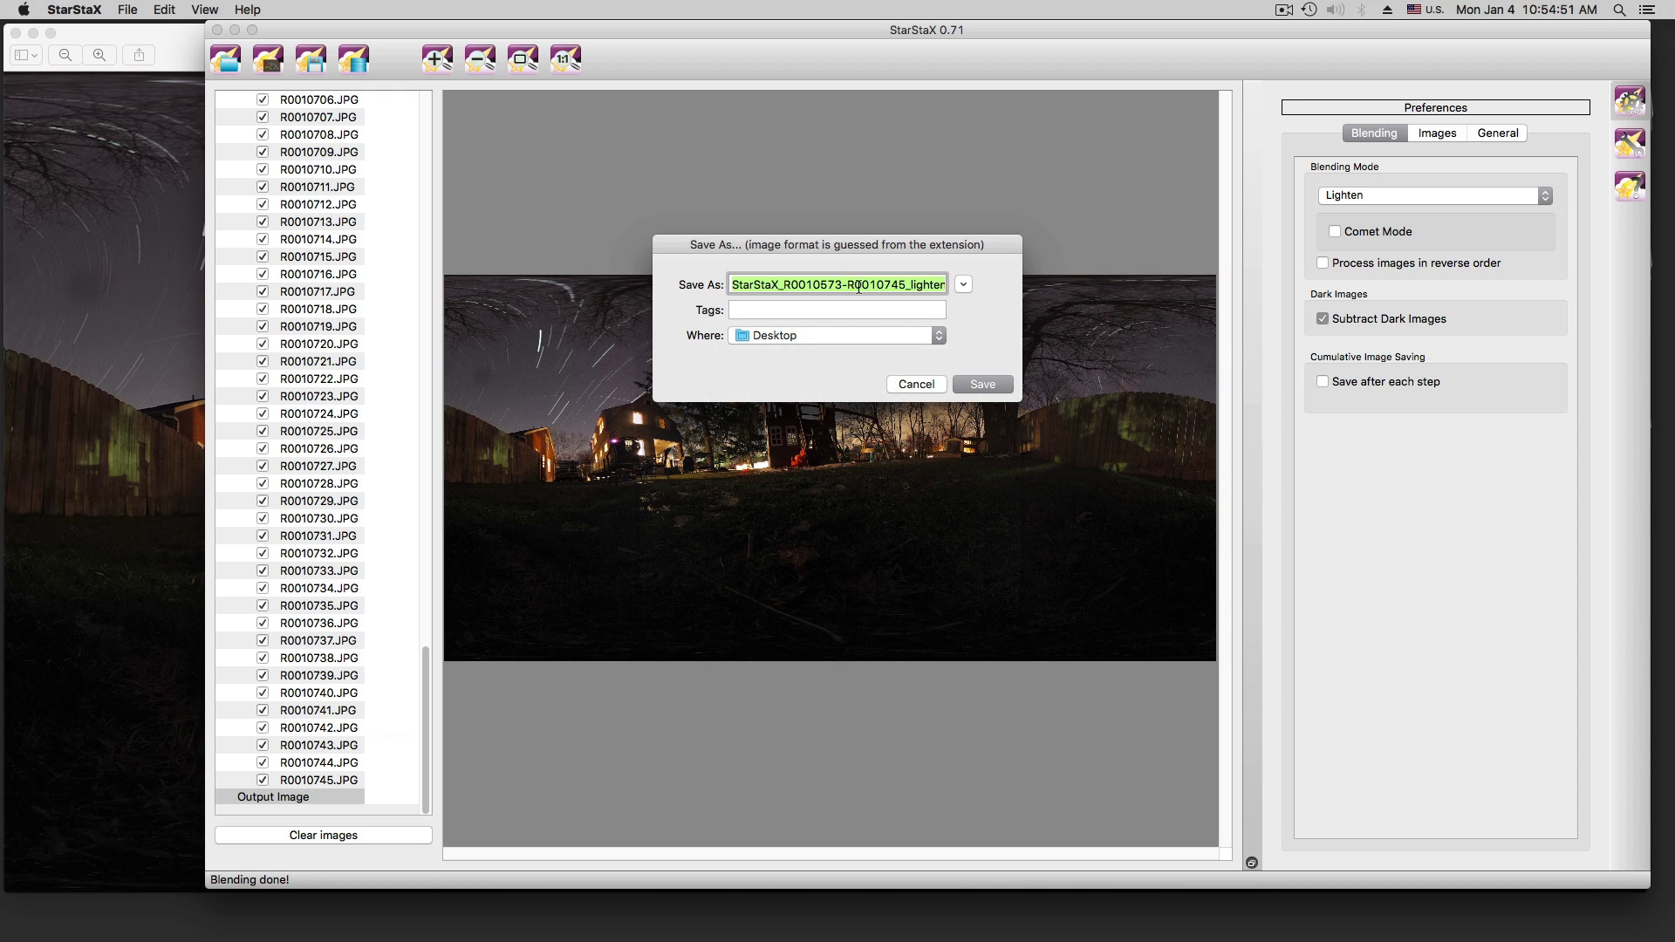
{"action": "type", "text": "test_"}
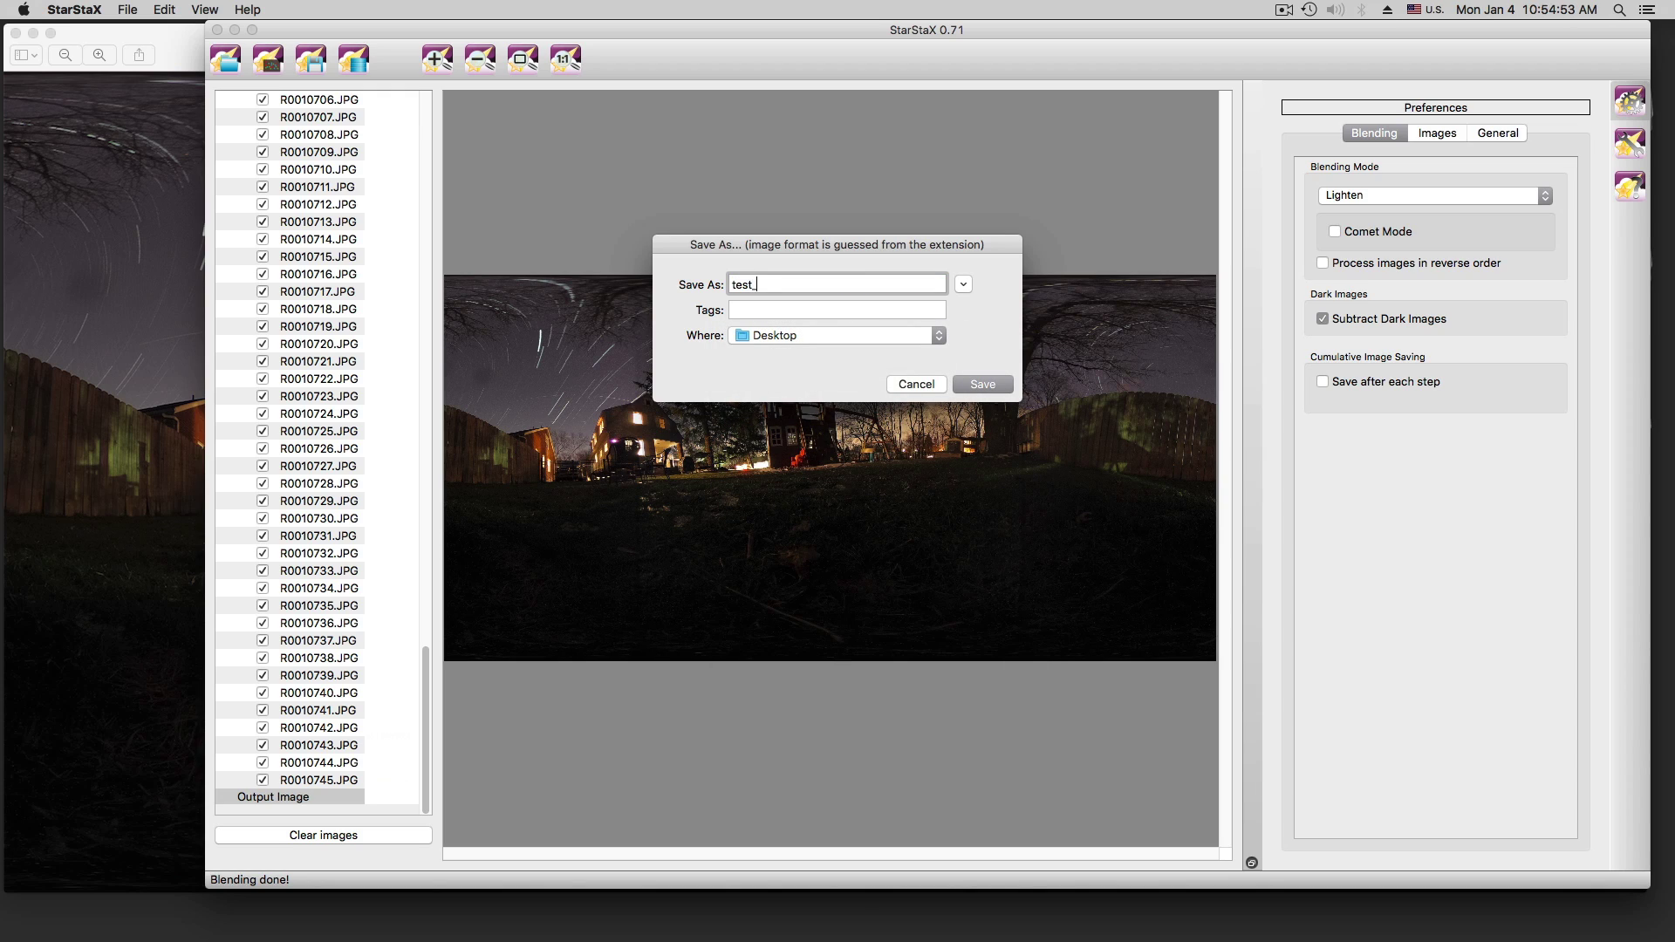
{"action": "type", "text": "now"}
{"action": "left_click", "coordinate": [983, 384]}
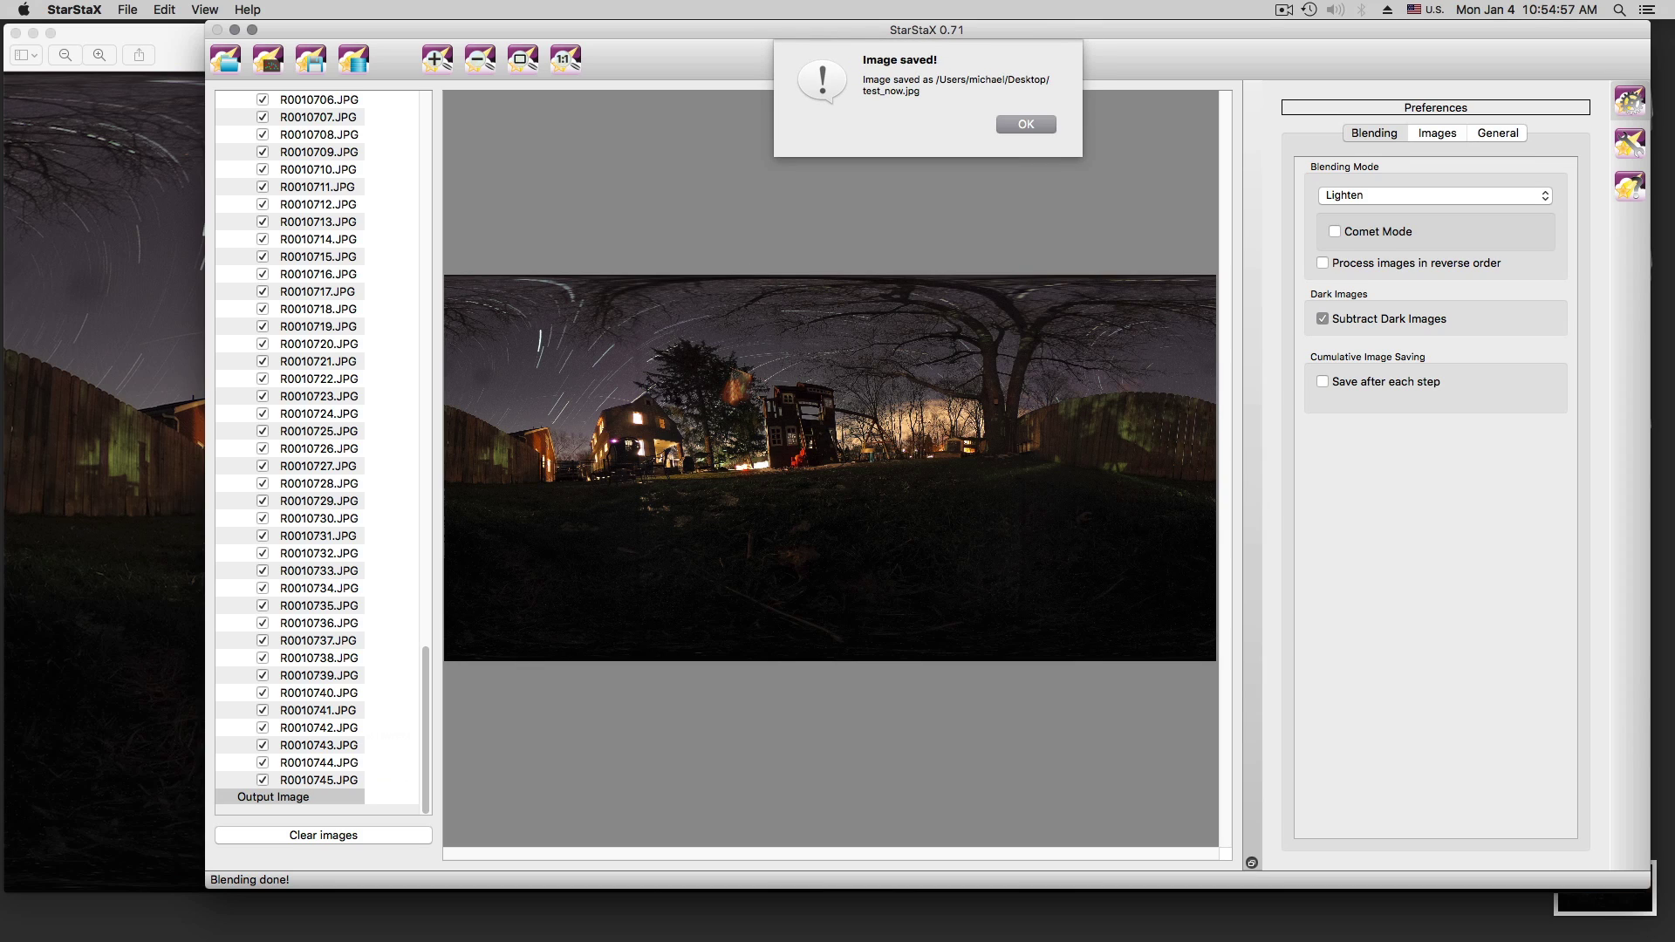
{"action": "key", "text": "Return"}
{"action": "left_click", "coordinate": [1609, 918]}
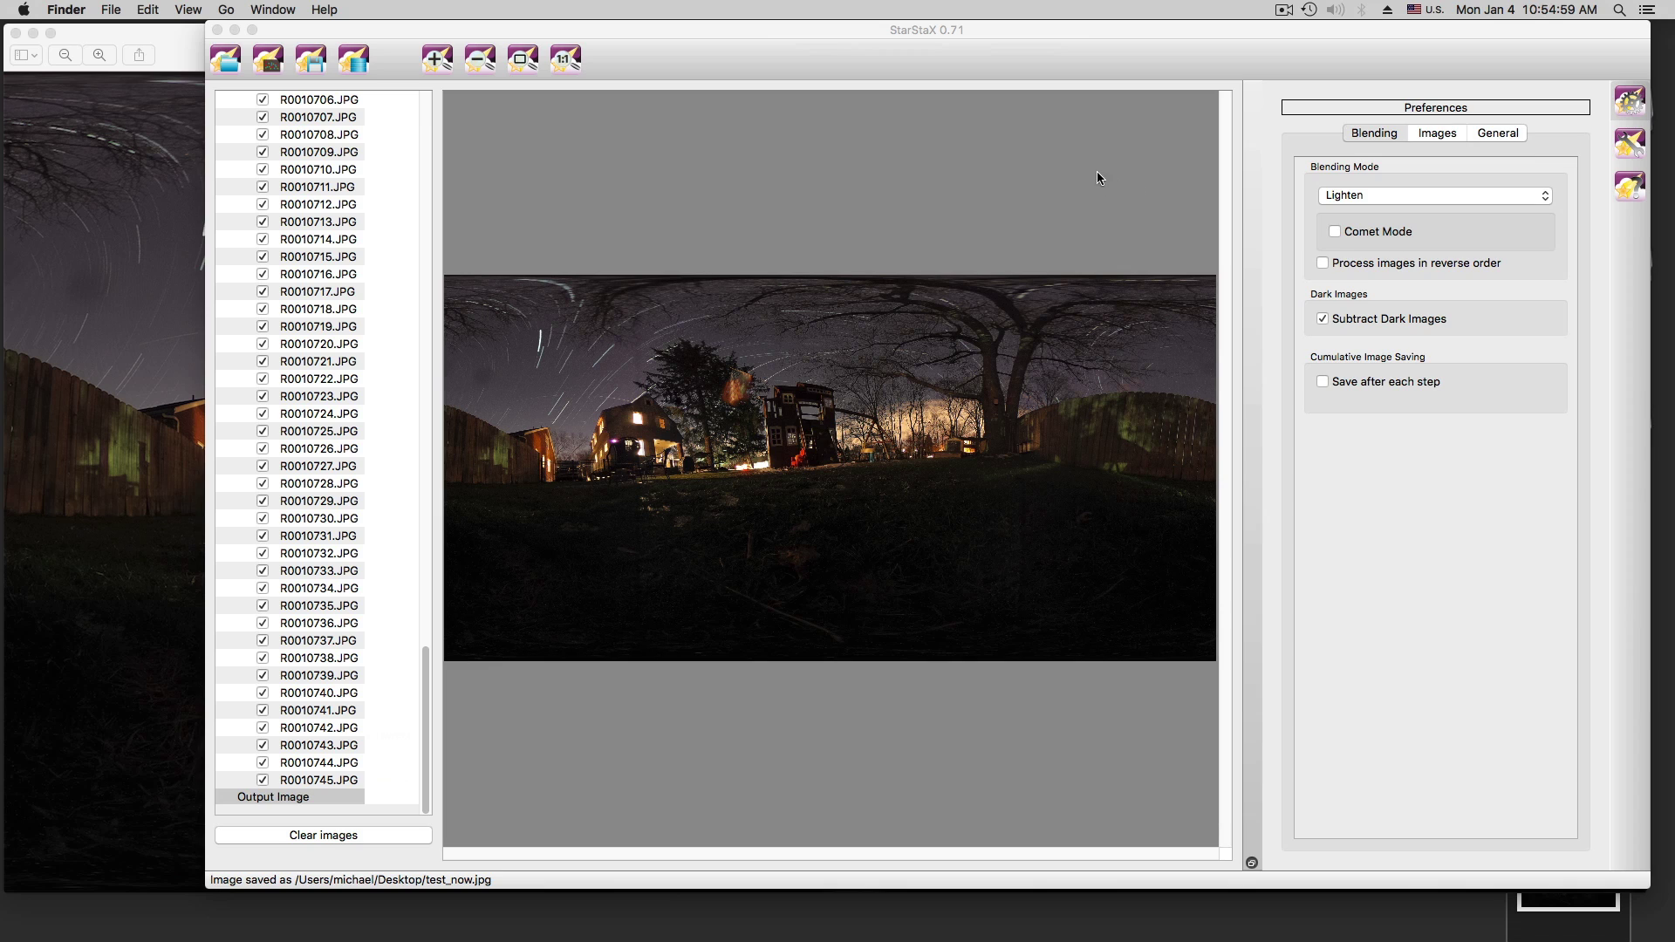
- Minimize StarStaX, view test_now.jpg in Preview, then close both Preview windows
{"action": "left_click", "coordinate": [234, 29]}
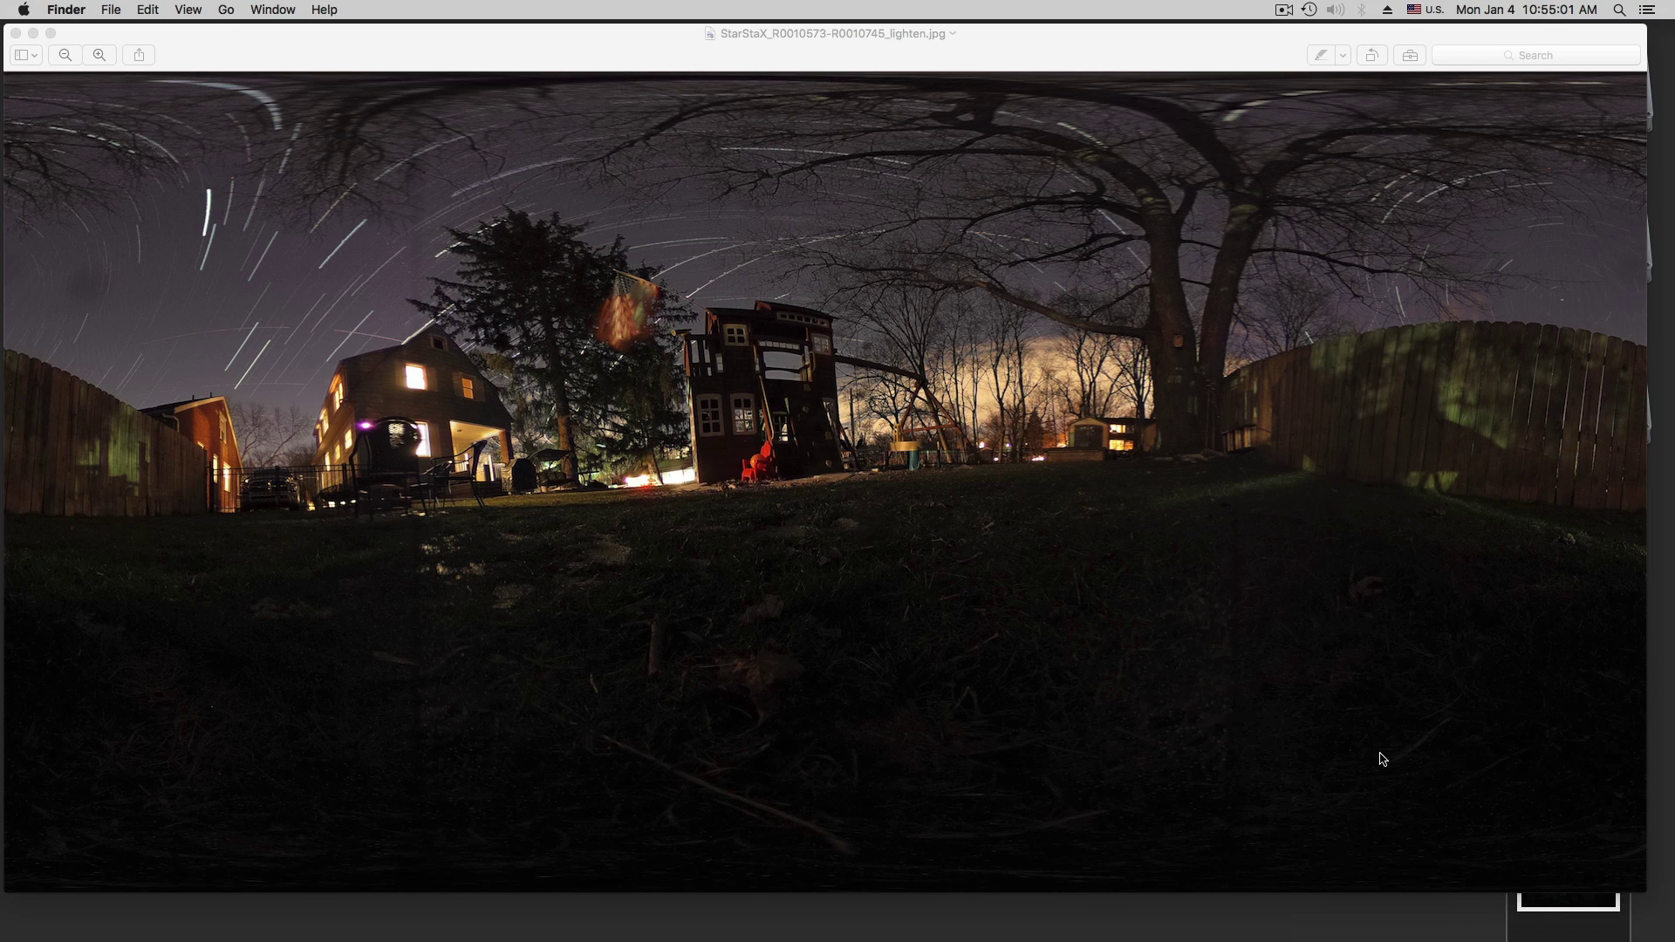
{"action": "left_click", "coordinate": [1548, 907]}
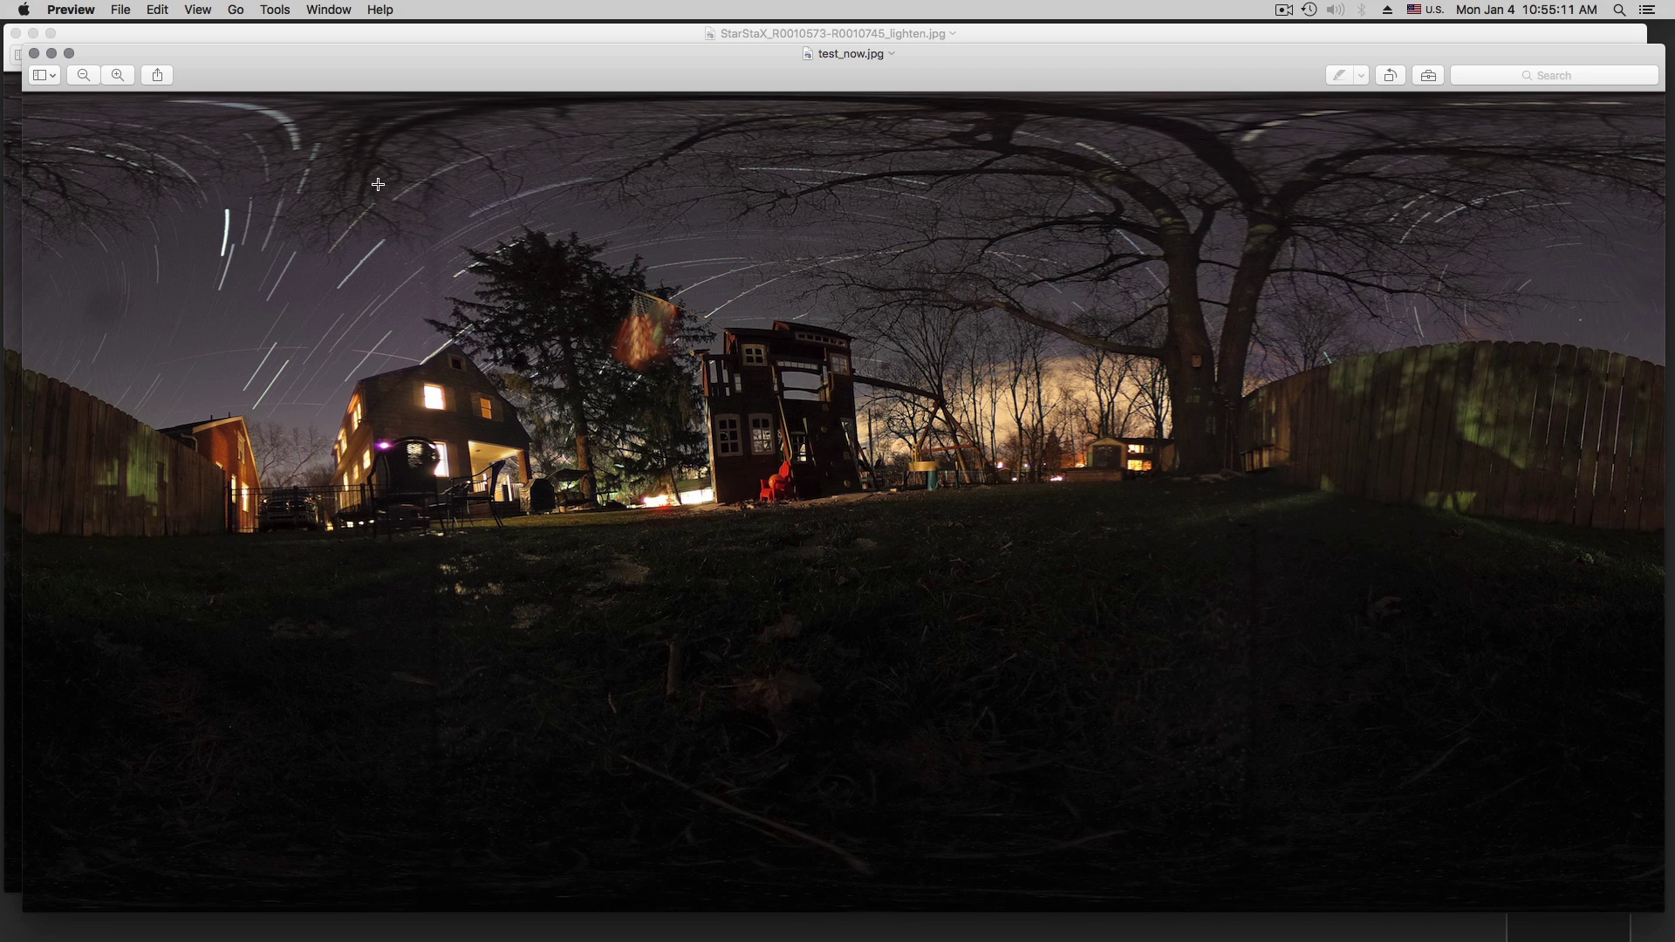
{"action": "left_click", "coordinate": [34, 54]}
{"action": "left_click", "coordinate": [16, 33]}
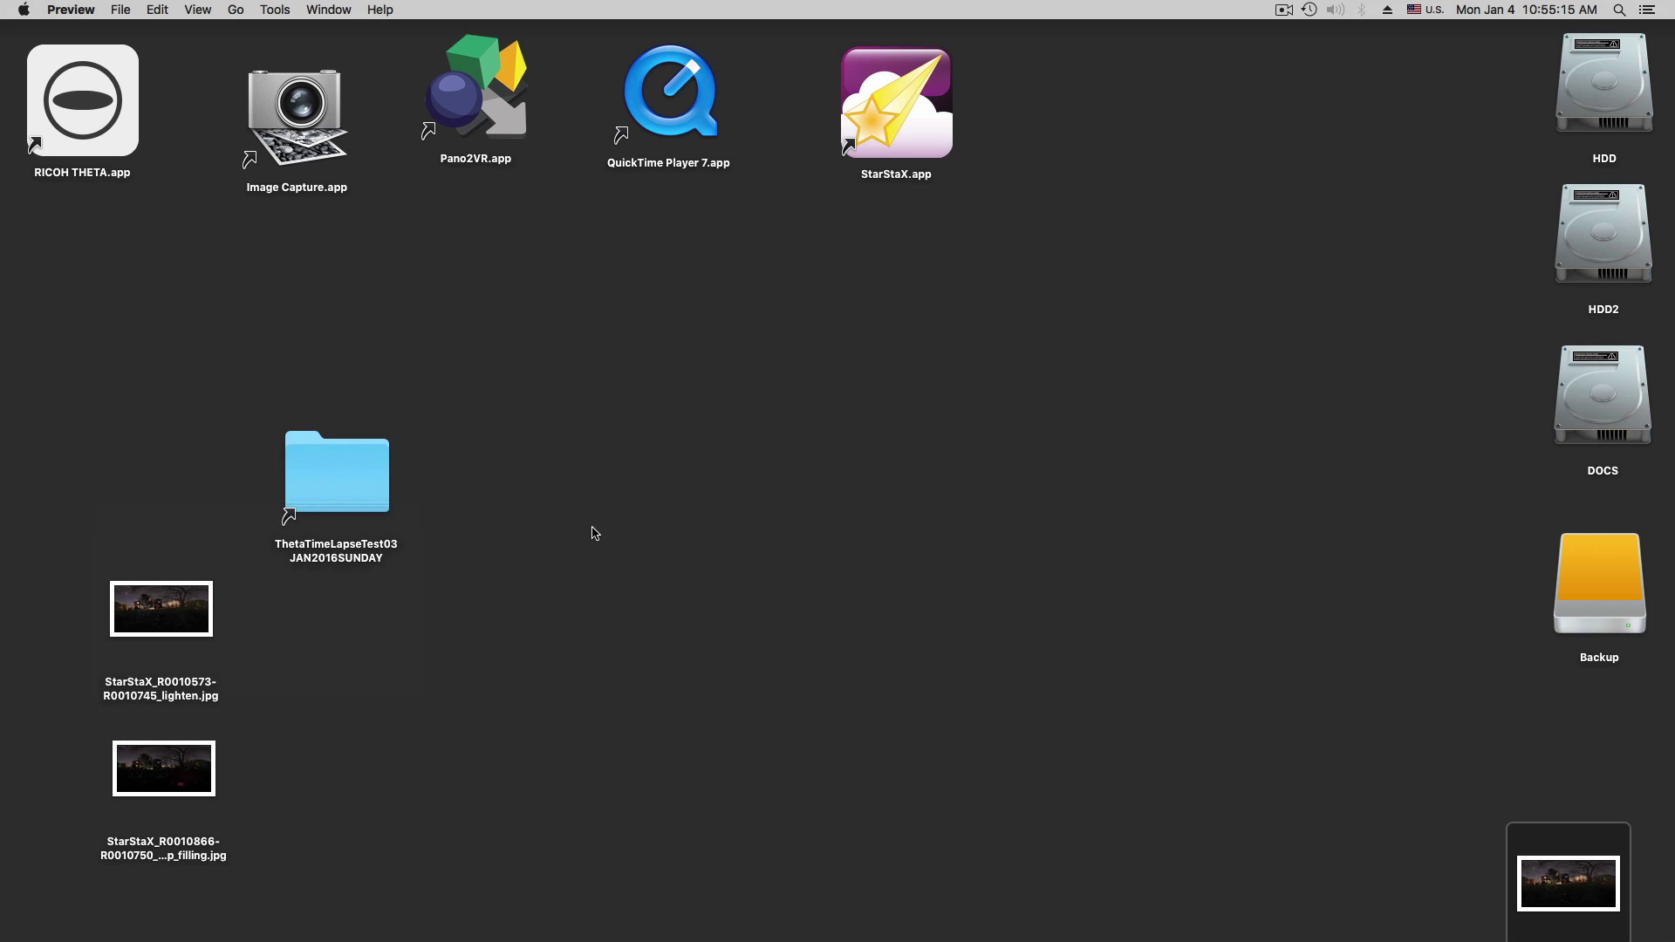
- Rearrange the desktop so test_now.jpg sits in the left column above the StarStaX JPGs
{"action": "left_click_drag", "start_coordinate": [345, 487], "coordinate": [413, 453]}
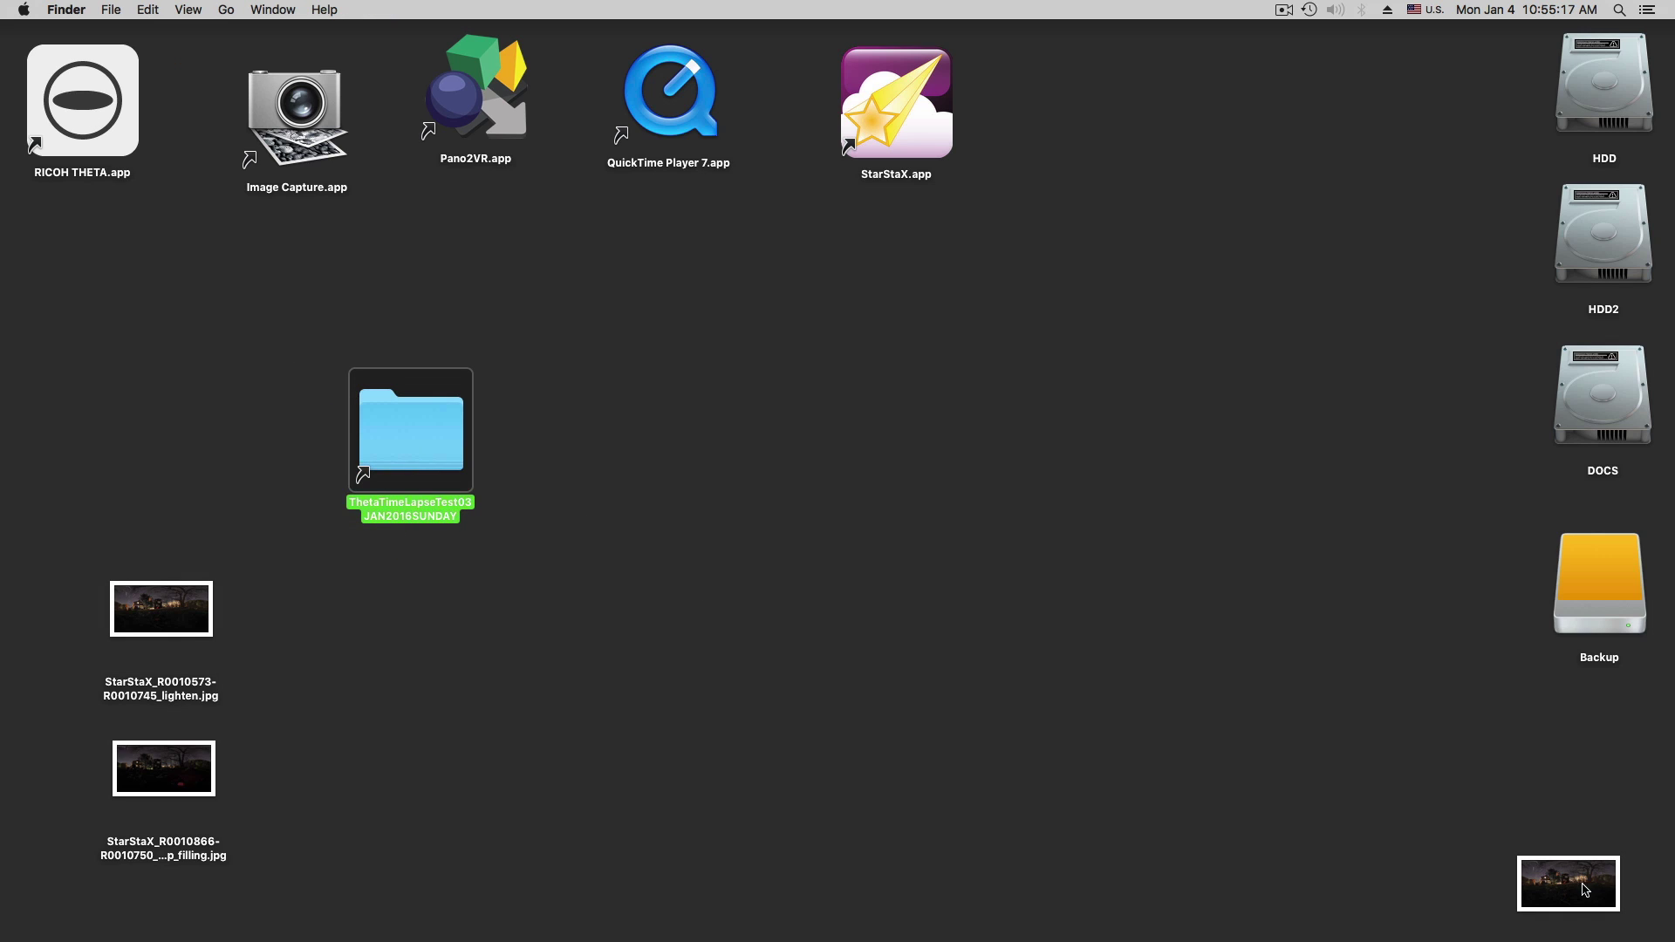
{"action": "left_click_drag", "start_coordinate": [1584, 890], "coordinate": [384, 632]}
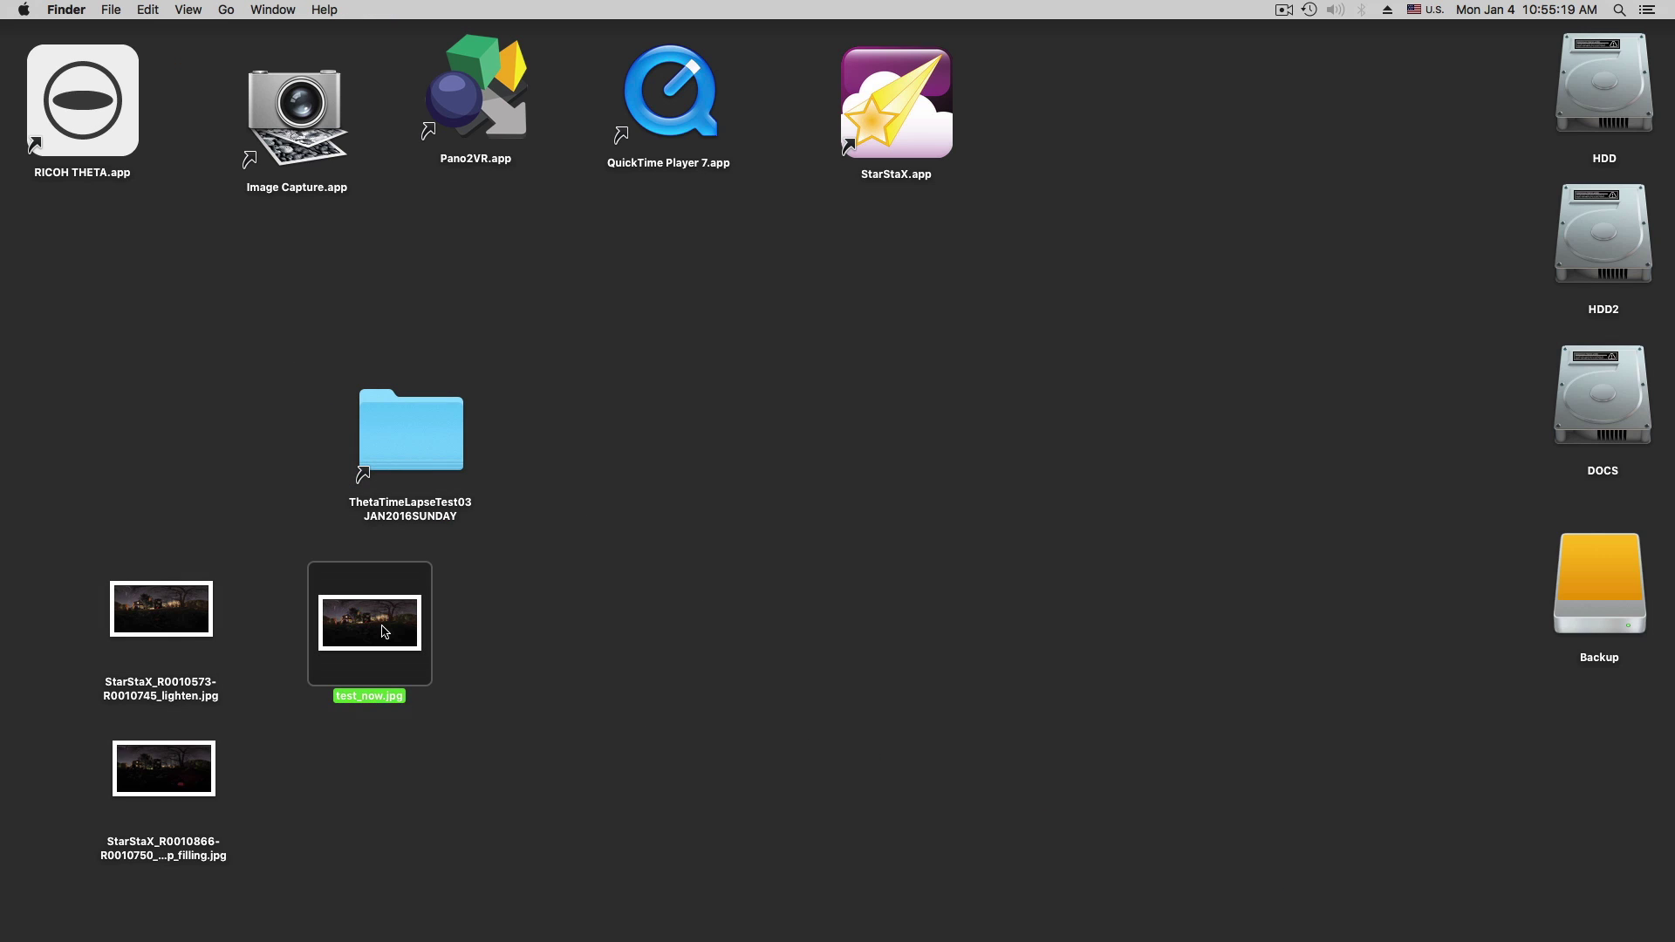
{"action": "left_click_drag", "start_coordinate": [385, 632], "coordinate": [358, 680]}
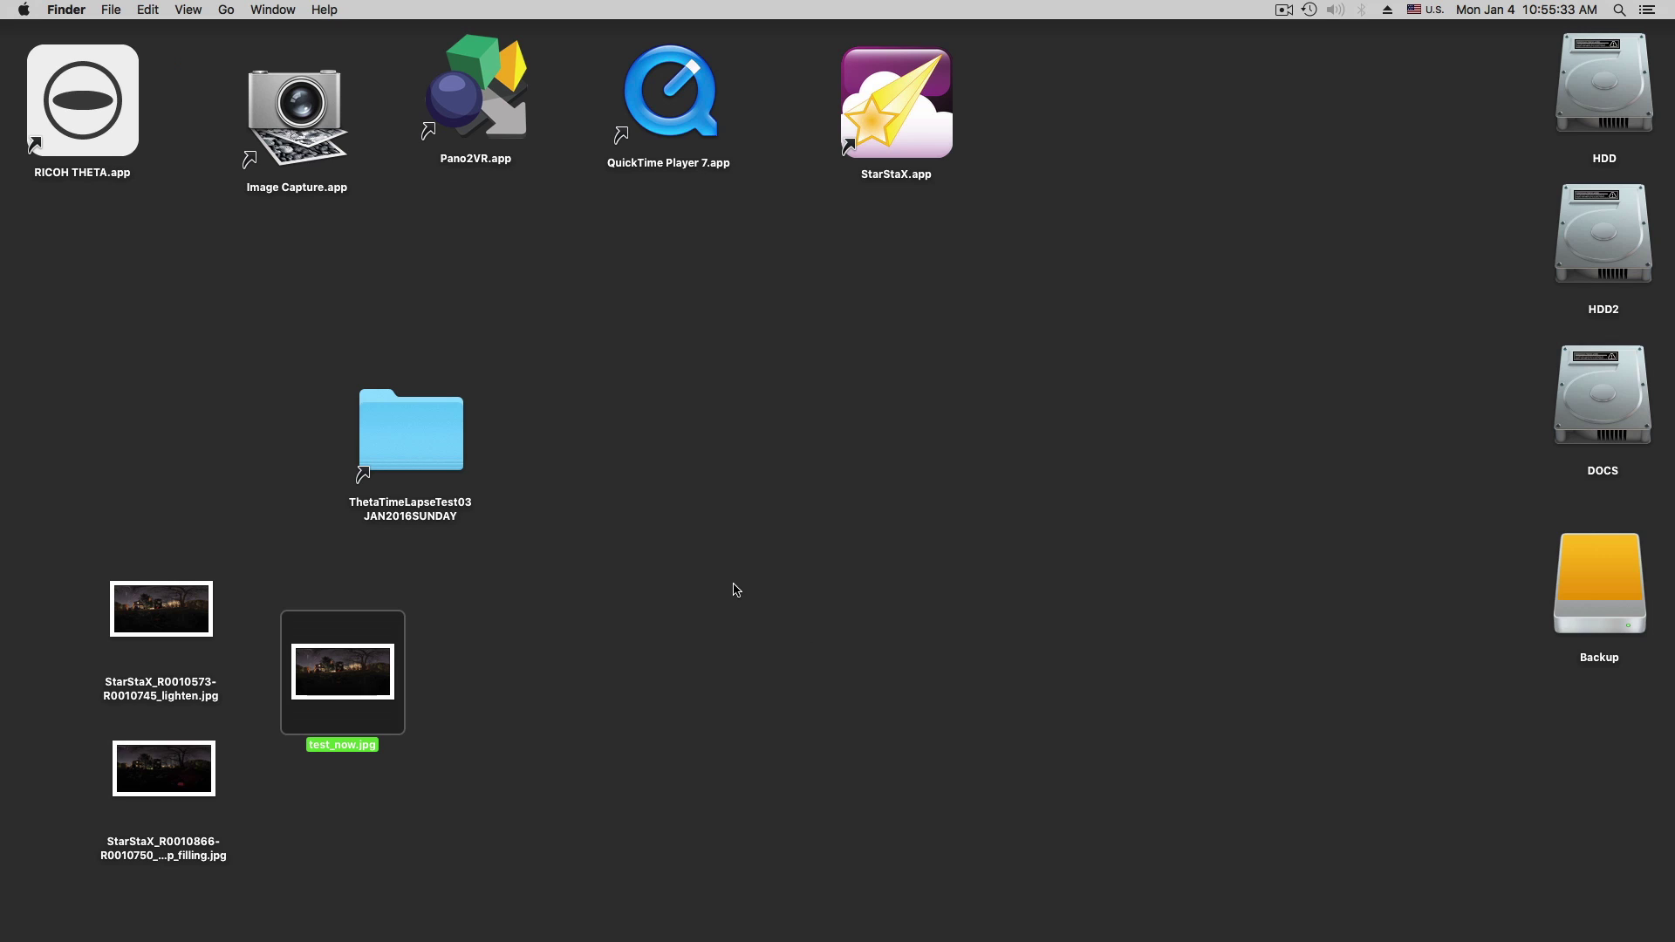
{"action": "left_click_drag", "start_coordinate": [359, 657], "coordinate": [172, 439]}
{"action": "left_click", "coordinate": [87, 132]}
- Launch RICOH THETA, load test_now.jpg, and tilt the panorama up to the star-trail sky
{"action": "double_click", "coordinate": [88, 131]}
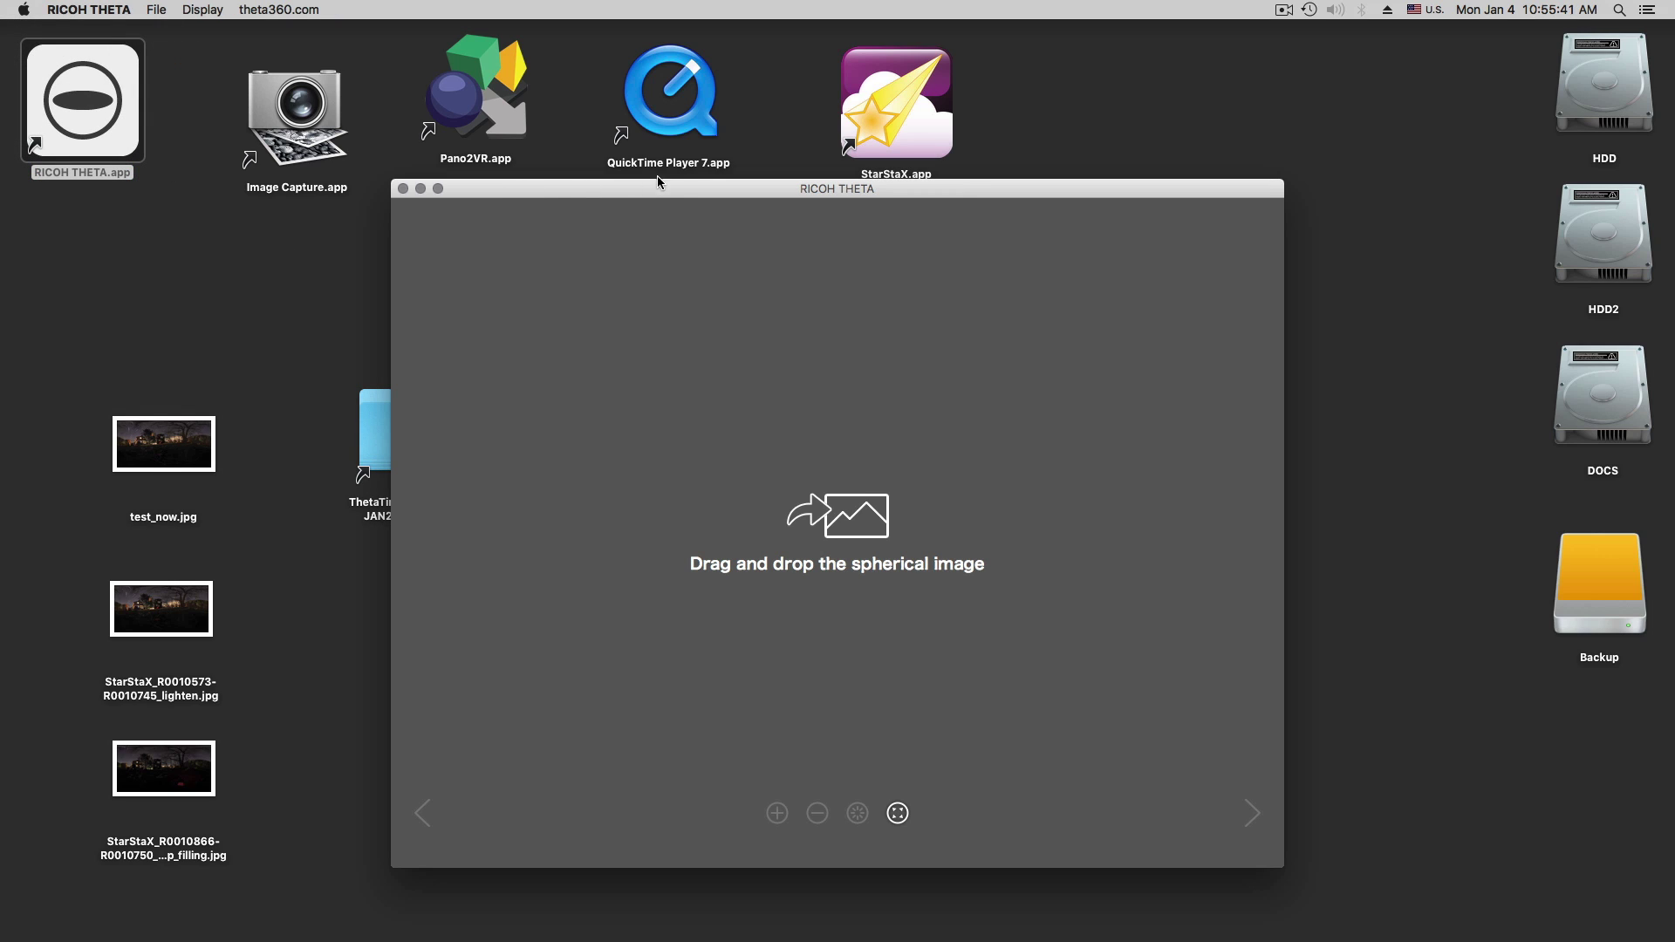
{"action": "left_click_drag", "start_coordinate": [657, 180], "coordinate": [787, 167]}
{"action": "left_click_drag", "start_coordinate": [183, 448], "coordinate": [899, 473]}
{"action": "left_click_drag", "start_coordinate": [965, 422], "coordinate": [969, 419]}
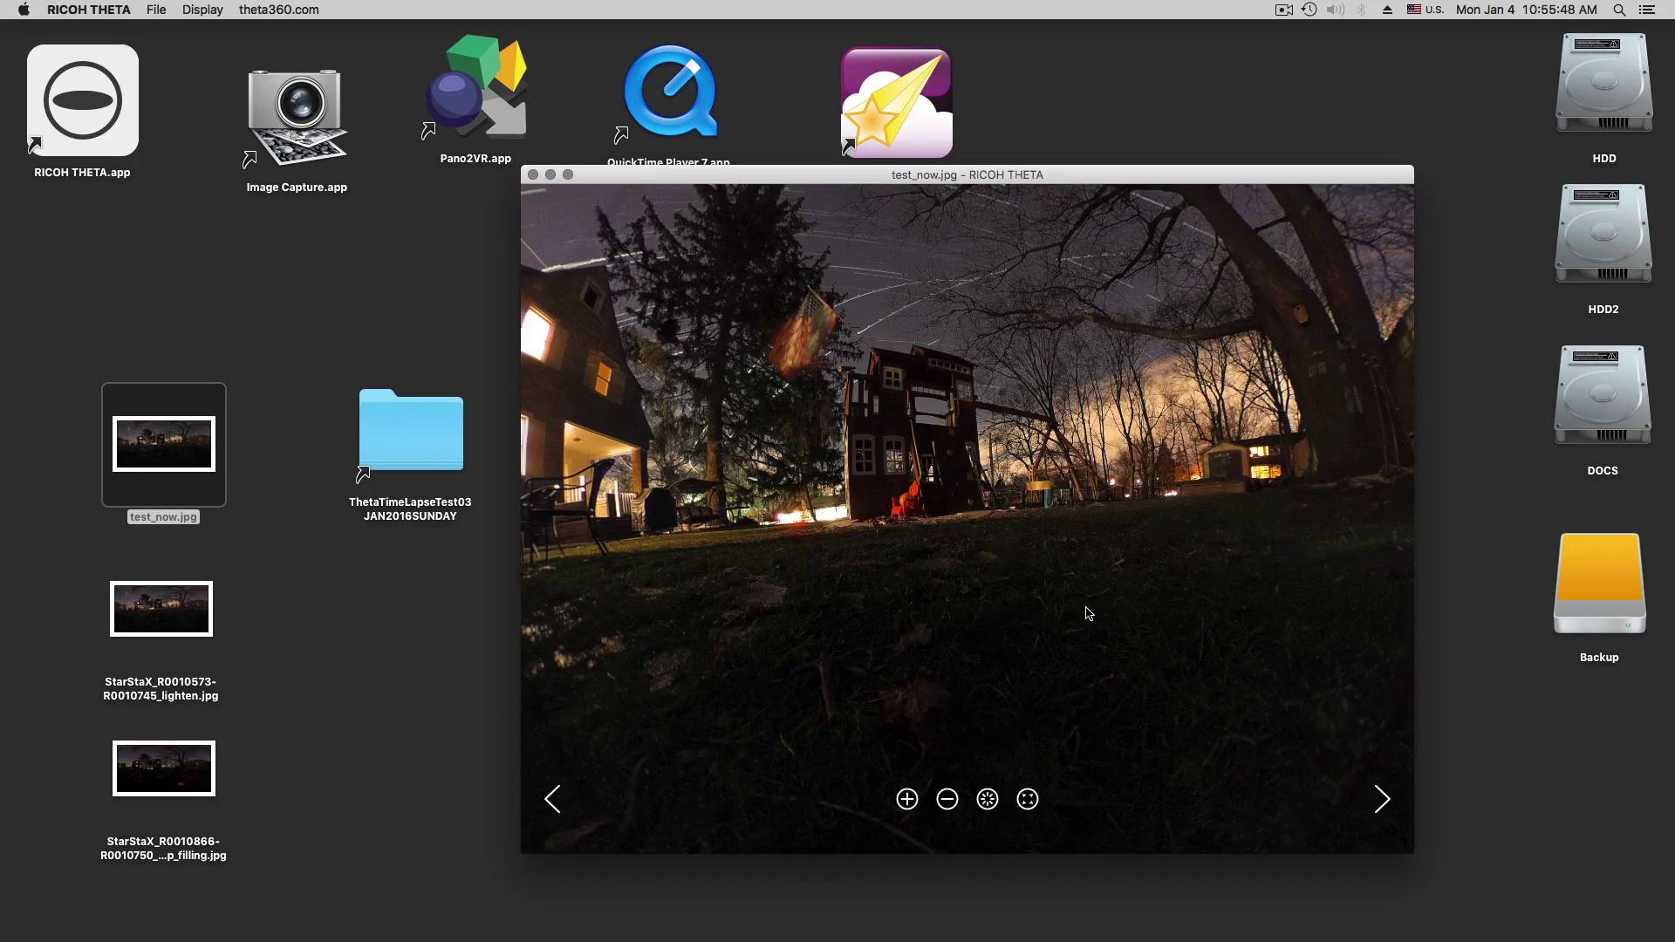
{"action": "left_click_drag", "start_coordinate": [1088, 613], "coordinate": [961, 403]}
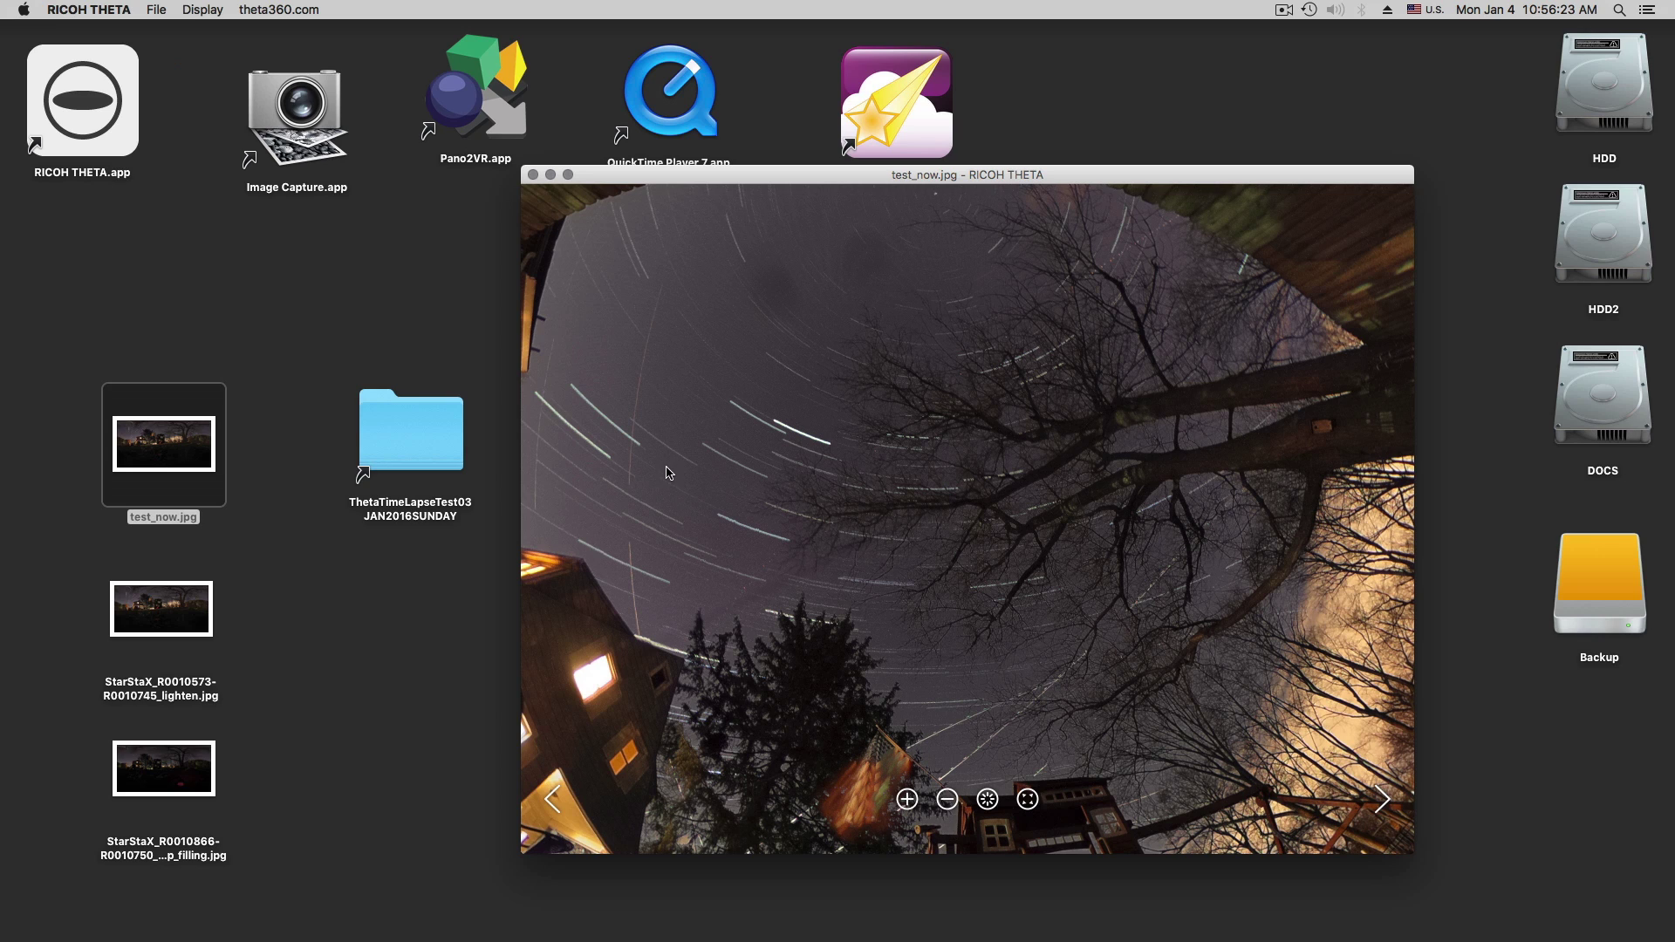
{"action": "mouse_move", "coordinate": [600, 174]}
{"action": "left_mouse_down"}
{"action": "mouse_move", "coordinate": [809, 249]}
{"action": "mouse_move", "coordinate": [603, 171]}
{"action": "left_mouse_up"}
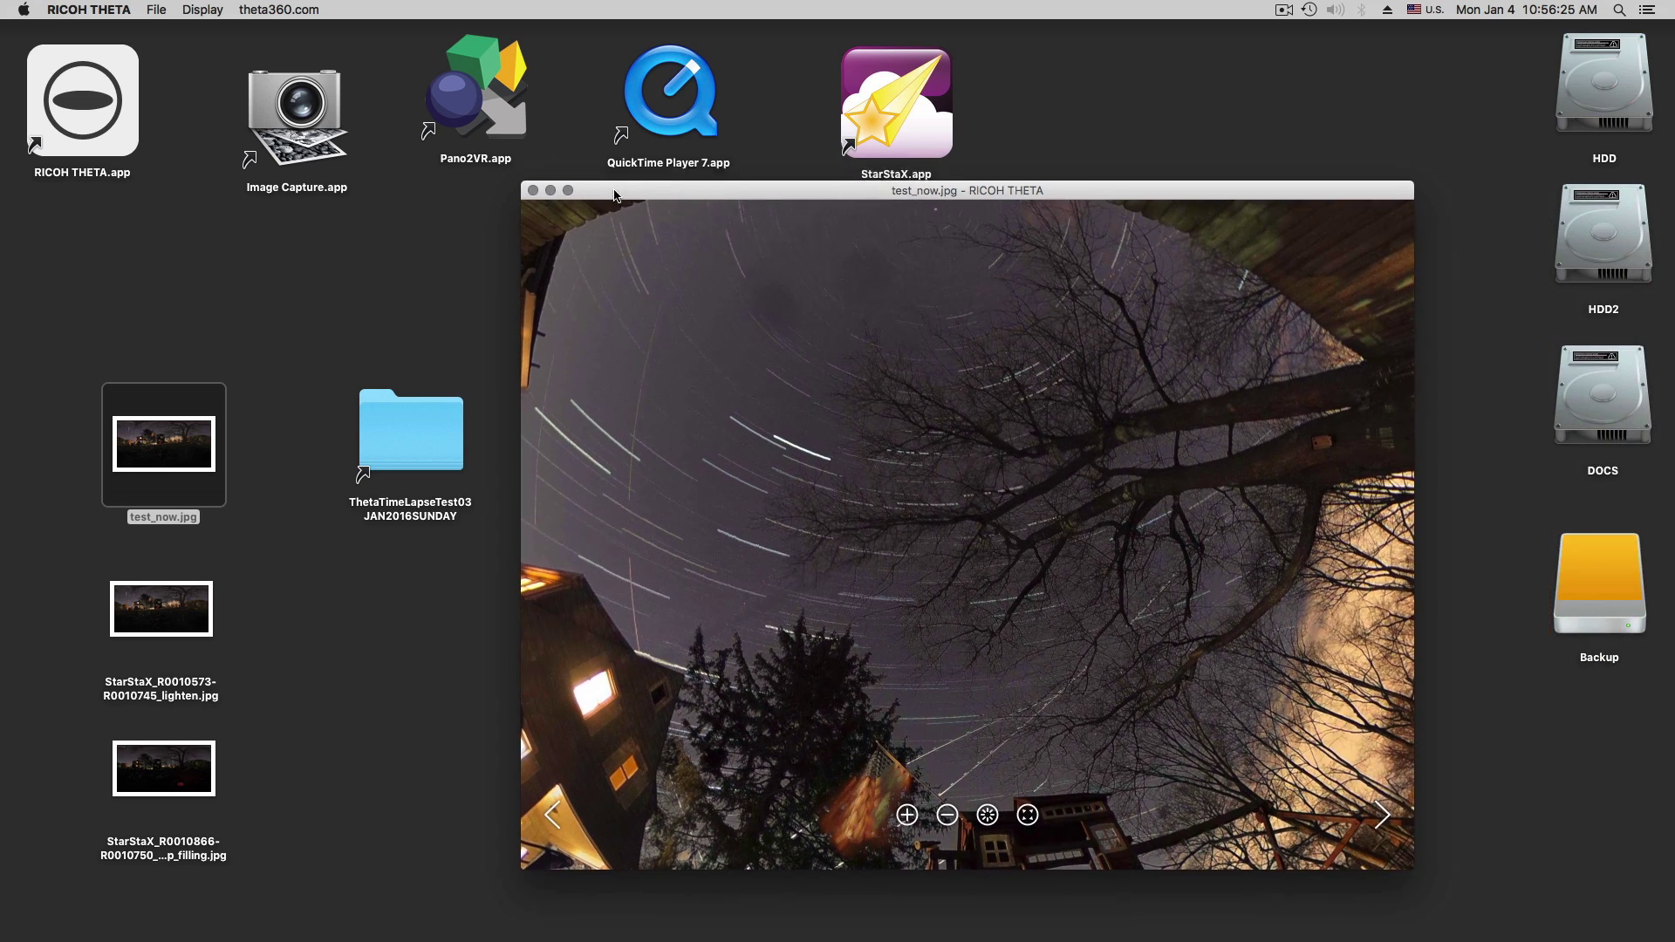
- Close the RICOH THETA viewer and launch QuickTime Player 7 from its desktop alias
{"action": "left_click", "coordinate": [536, 177]}
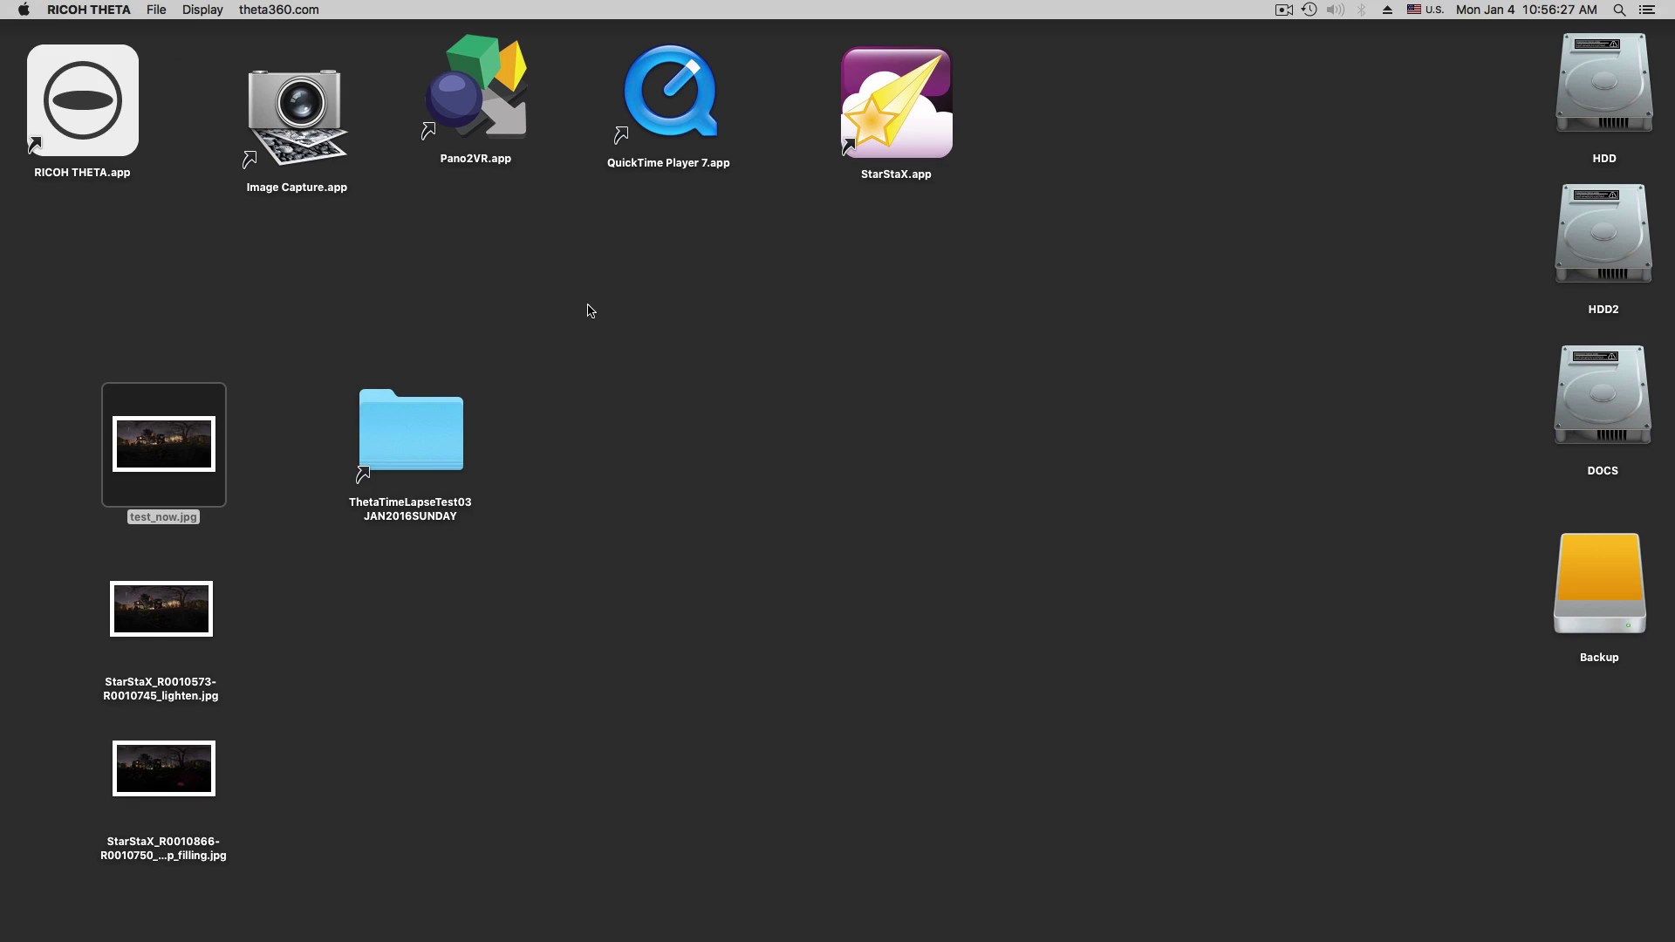
{"action": "left_click", "coordinate": [425, 442]}
{"action": "left_click", "coordinate": [708, 87]}
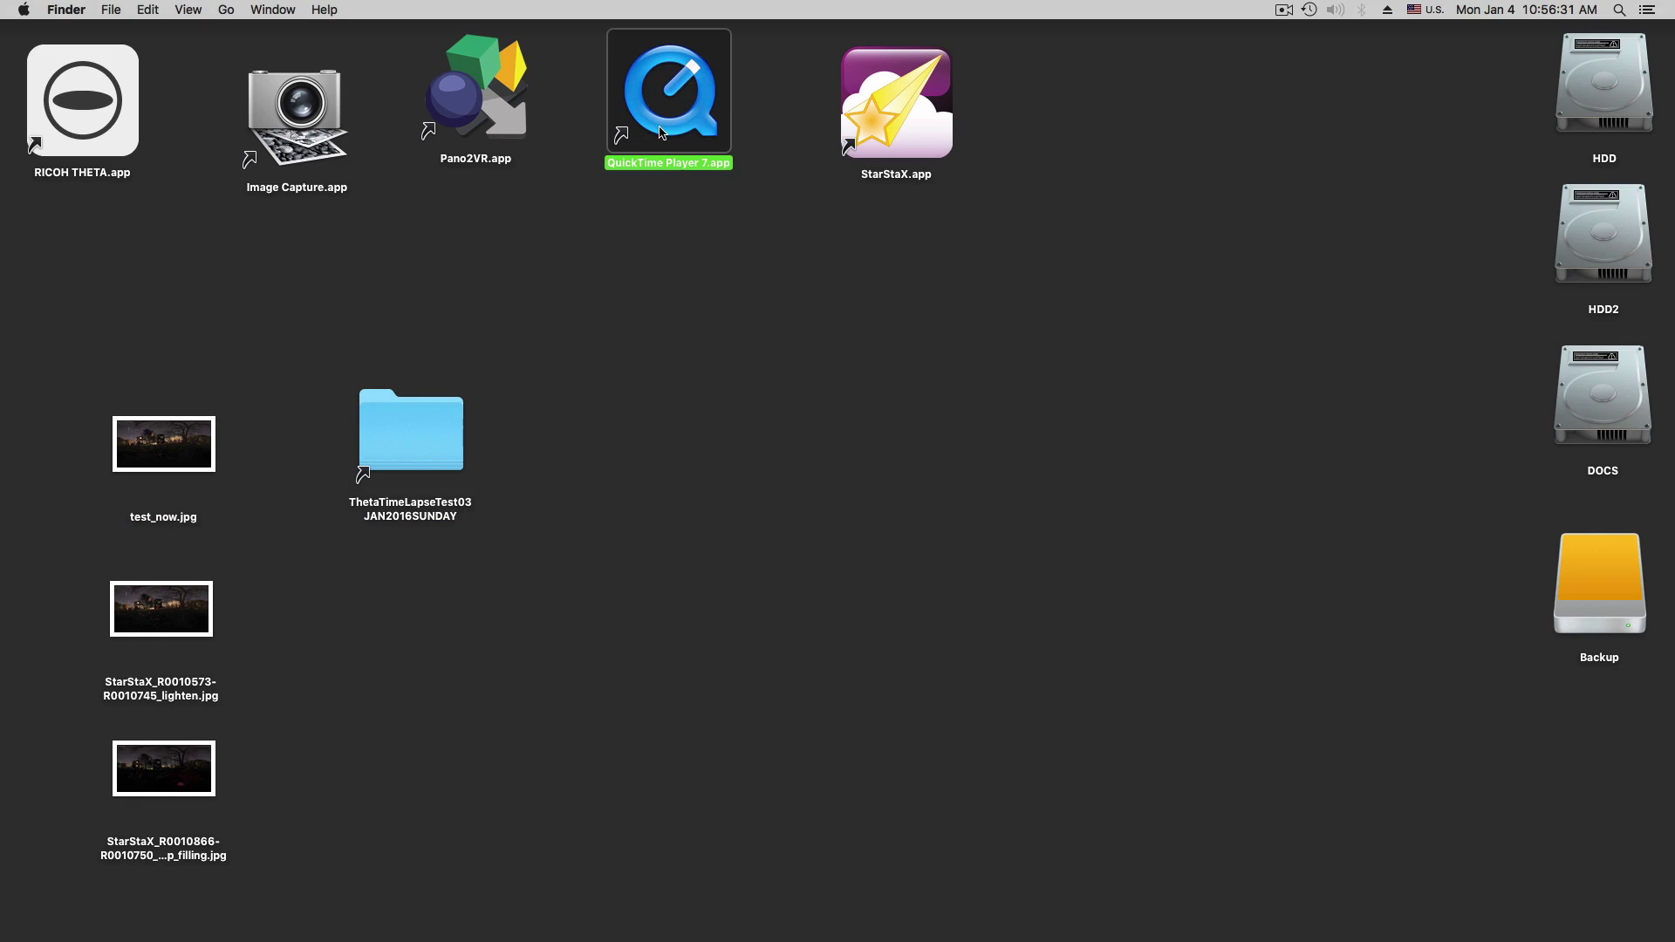
{"action": "double_click", "coordinate": [668, 139]}
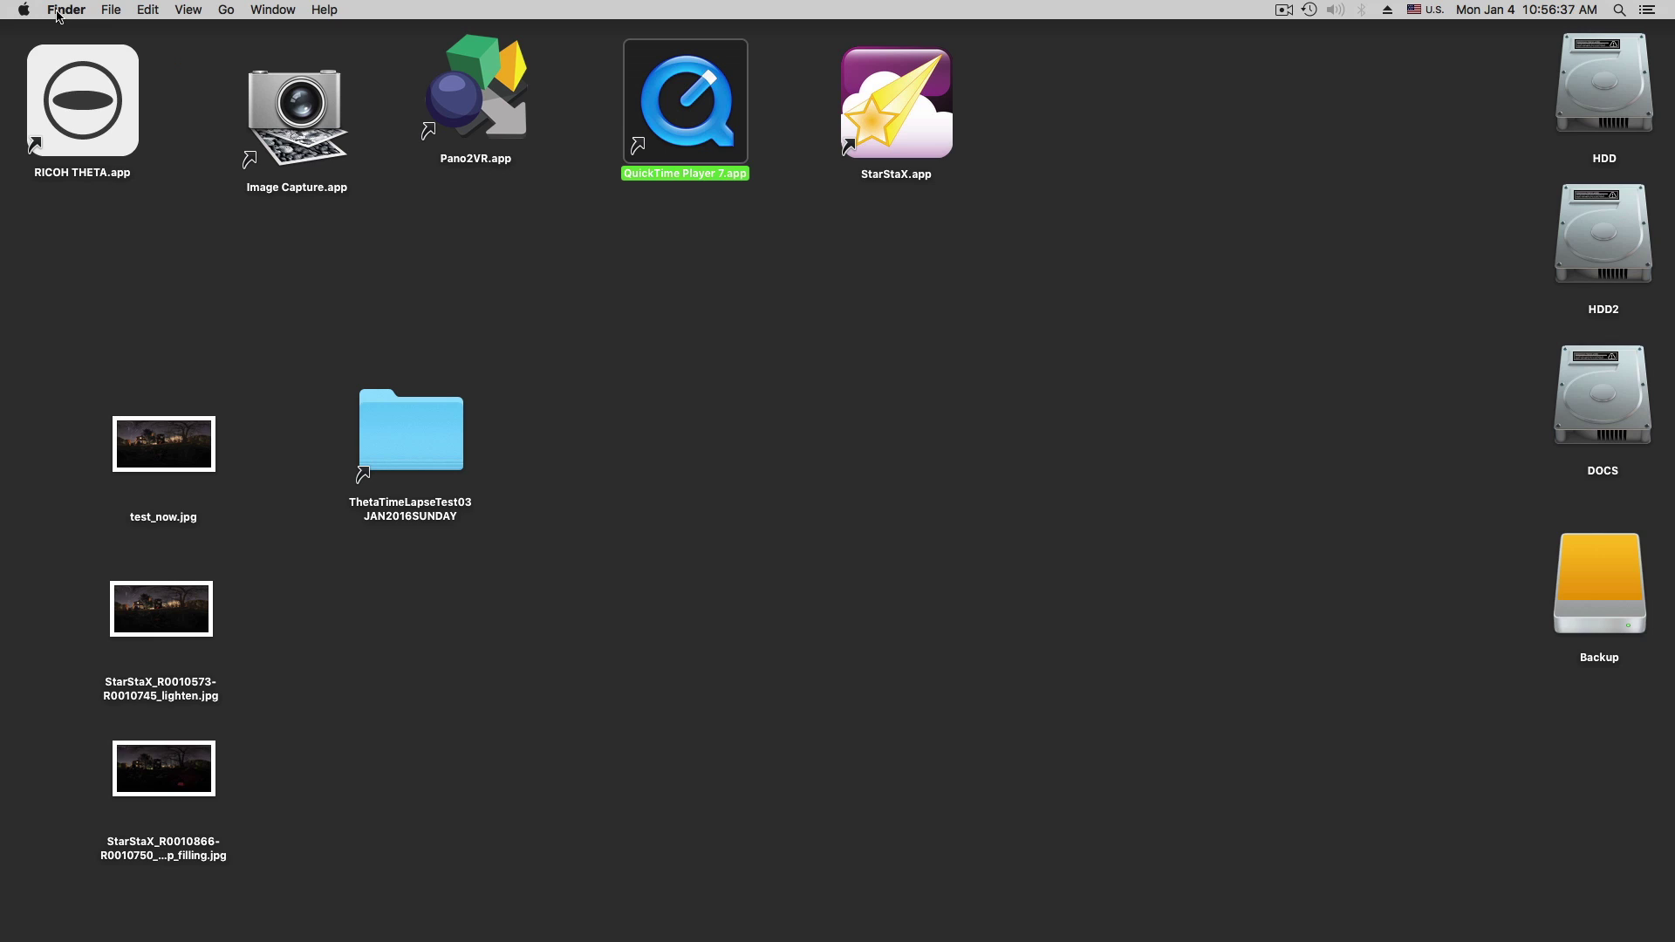
- Look for QuickTime Player 7 under Go > Utilities, then relaunch it from the alias
{"action": "left_click", "coordinate": [225, 9]}
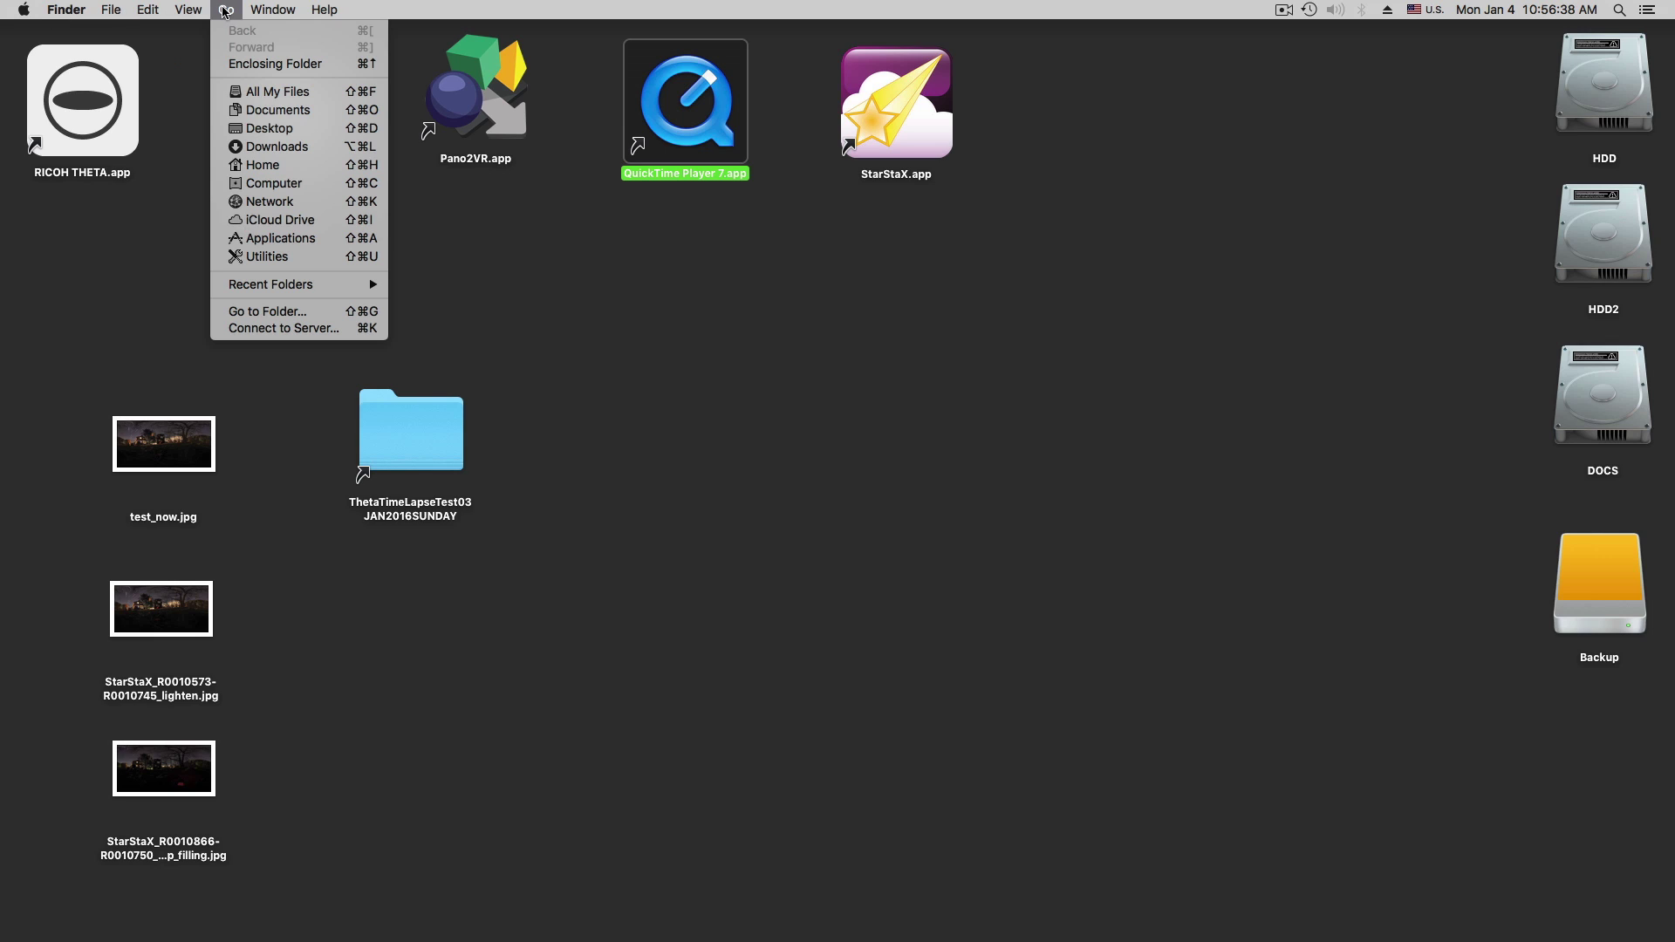
{"action": "left_click", "coordinate": [252, 257]}
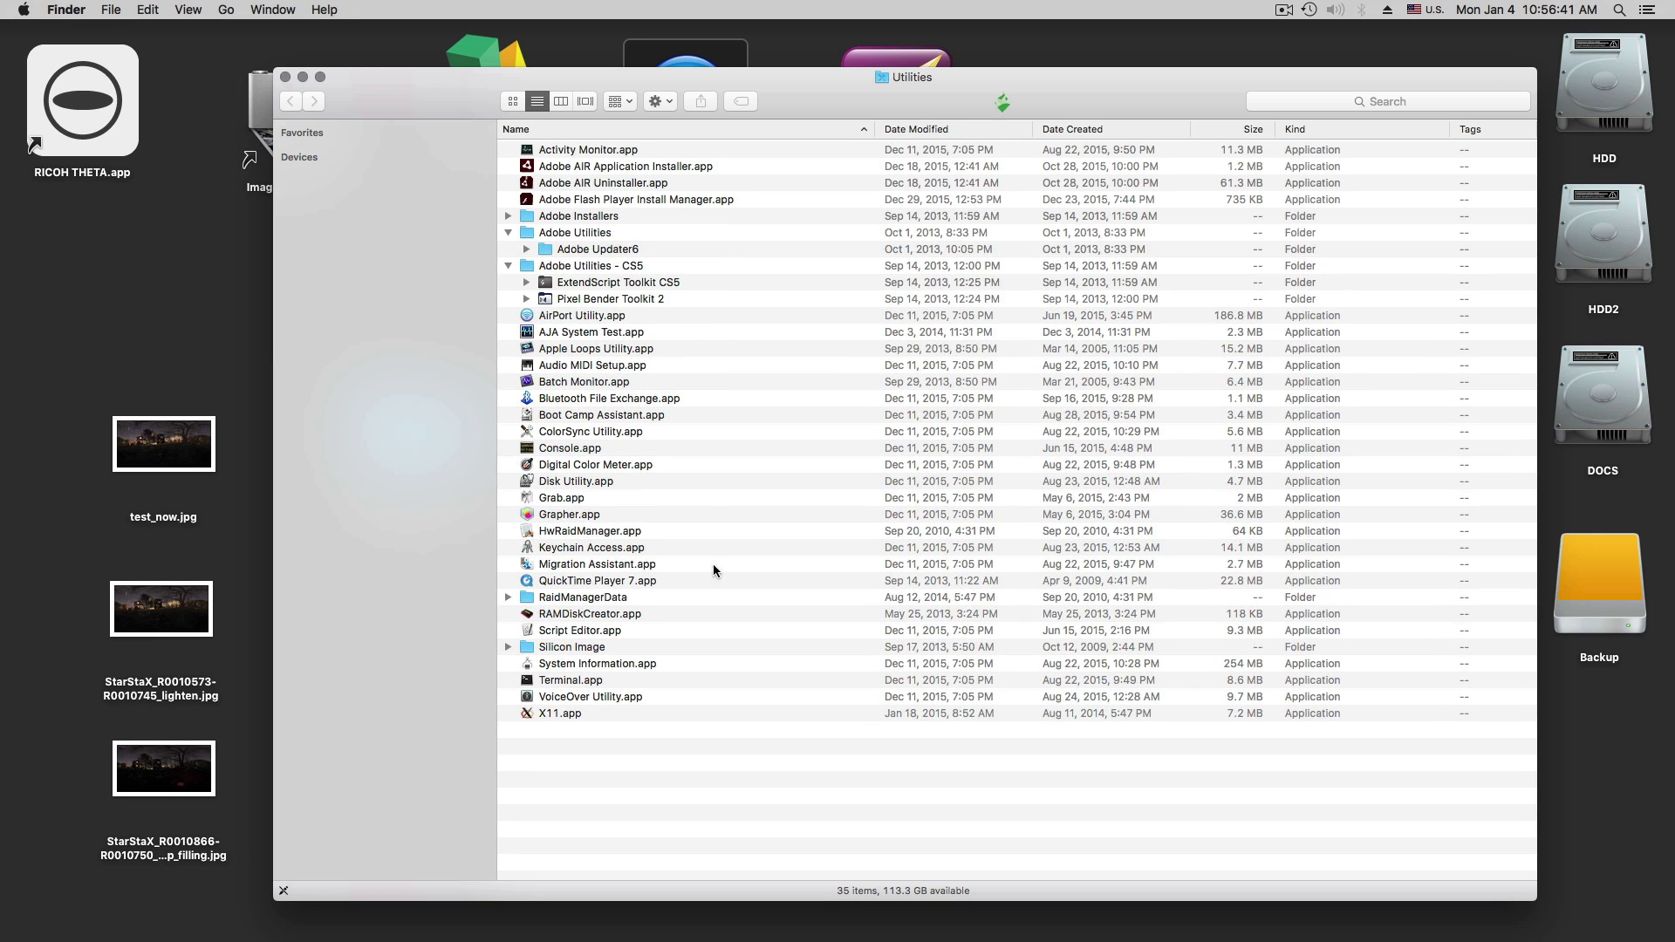
{"action": "left_click", "coordinate": [563, 582]}
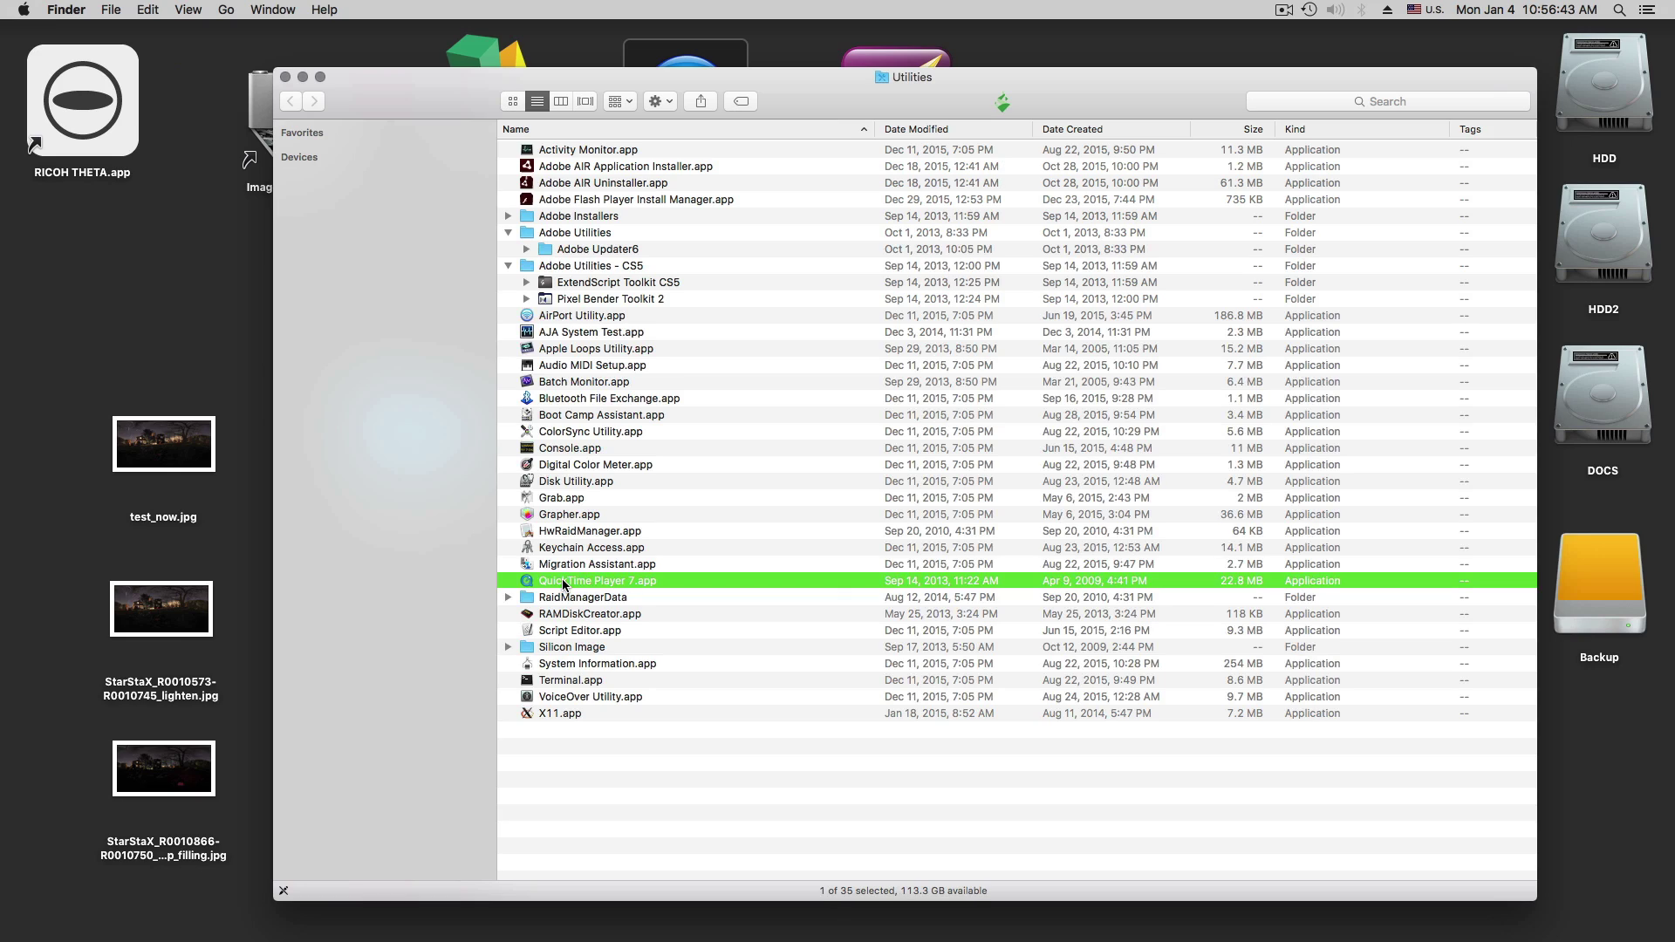
{"action": "left_click", "coordinate": [285, 77]}
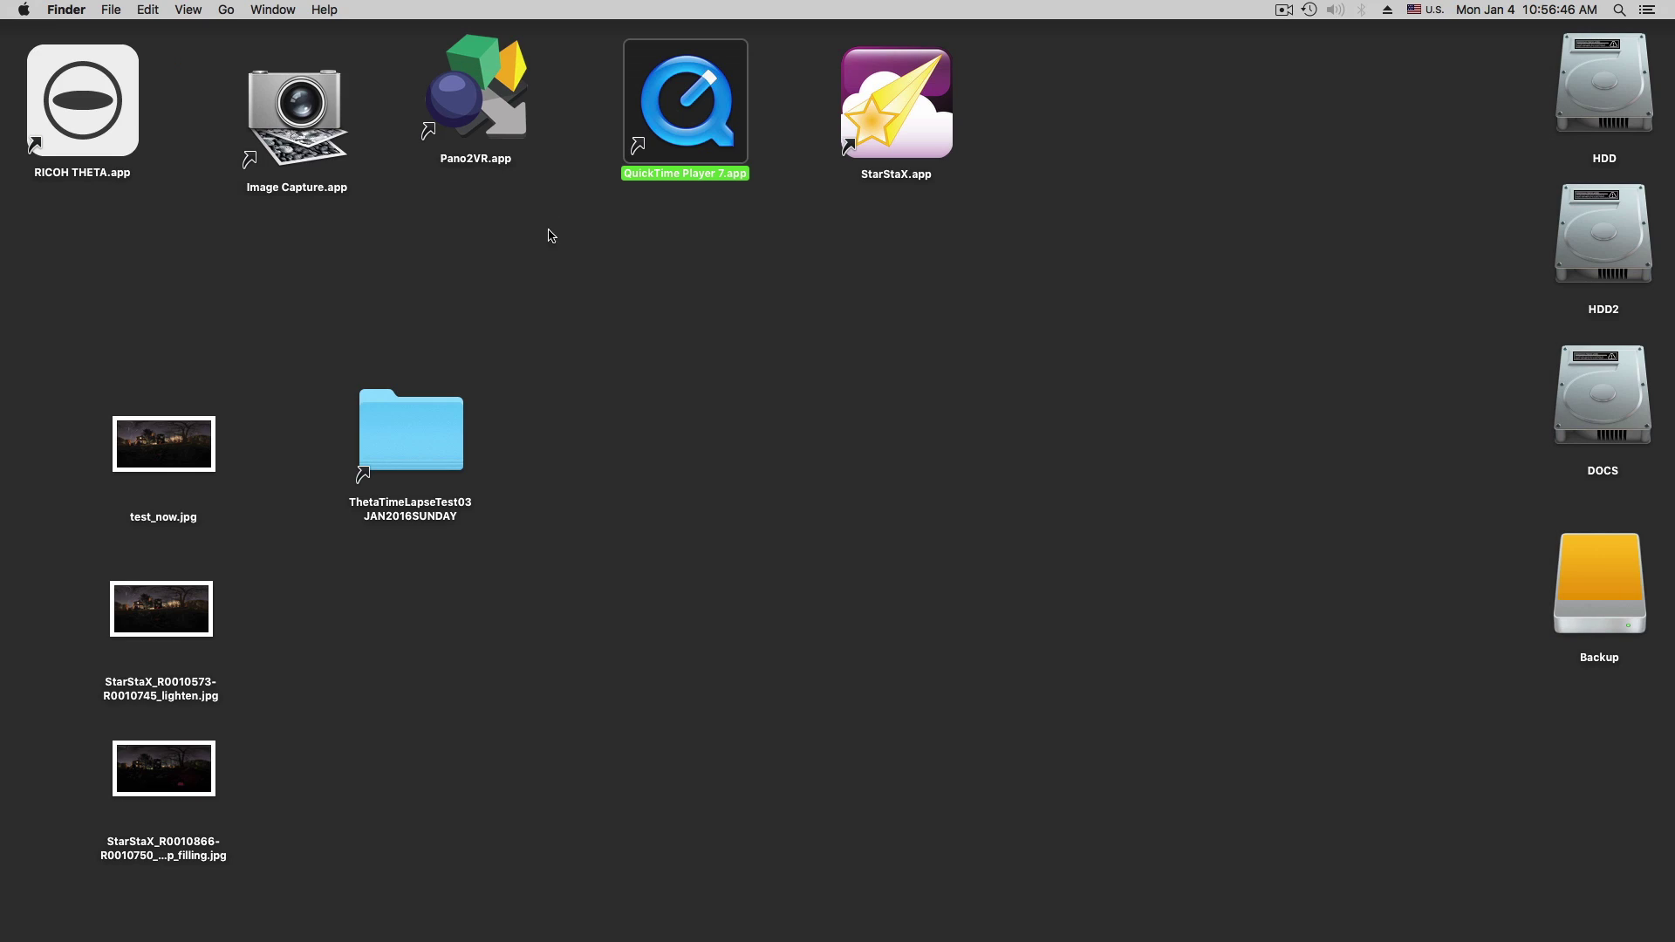
{"action": "double_click", "coordinate": [666, 129]}
{"action": "left_click", "coordinate": [190, 9]}
- Import the ThetaTimeLapseTest03JAN2016SUNDAY frames as an image sequence at 12 frames per second
{"action": "mouse_move", "coordinate": [240, 139]}
{"action": "left_click", "coordinate": [247, 126]}
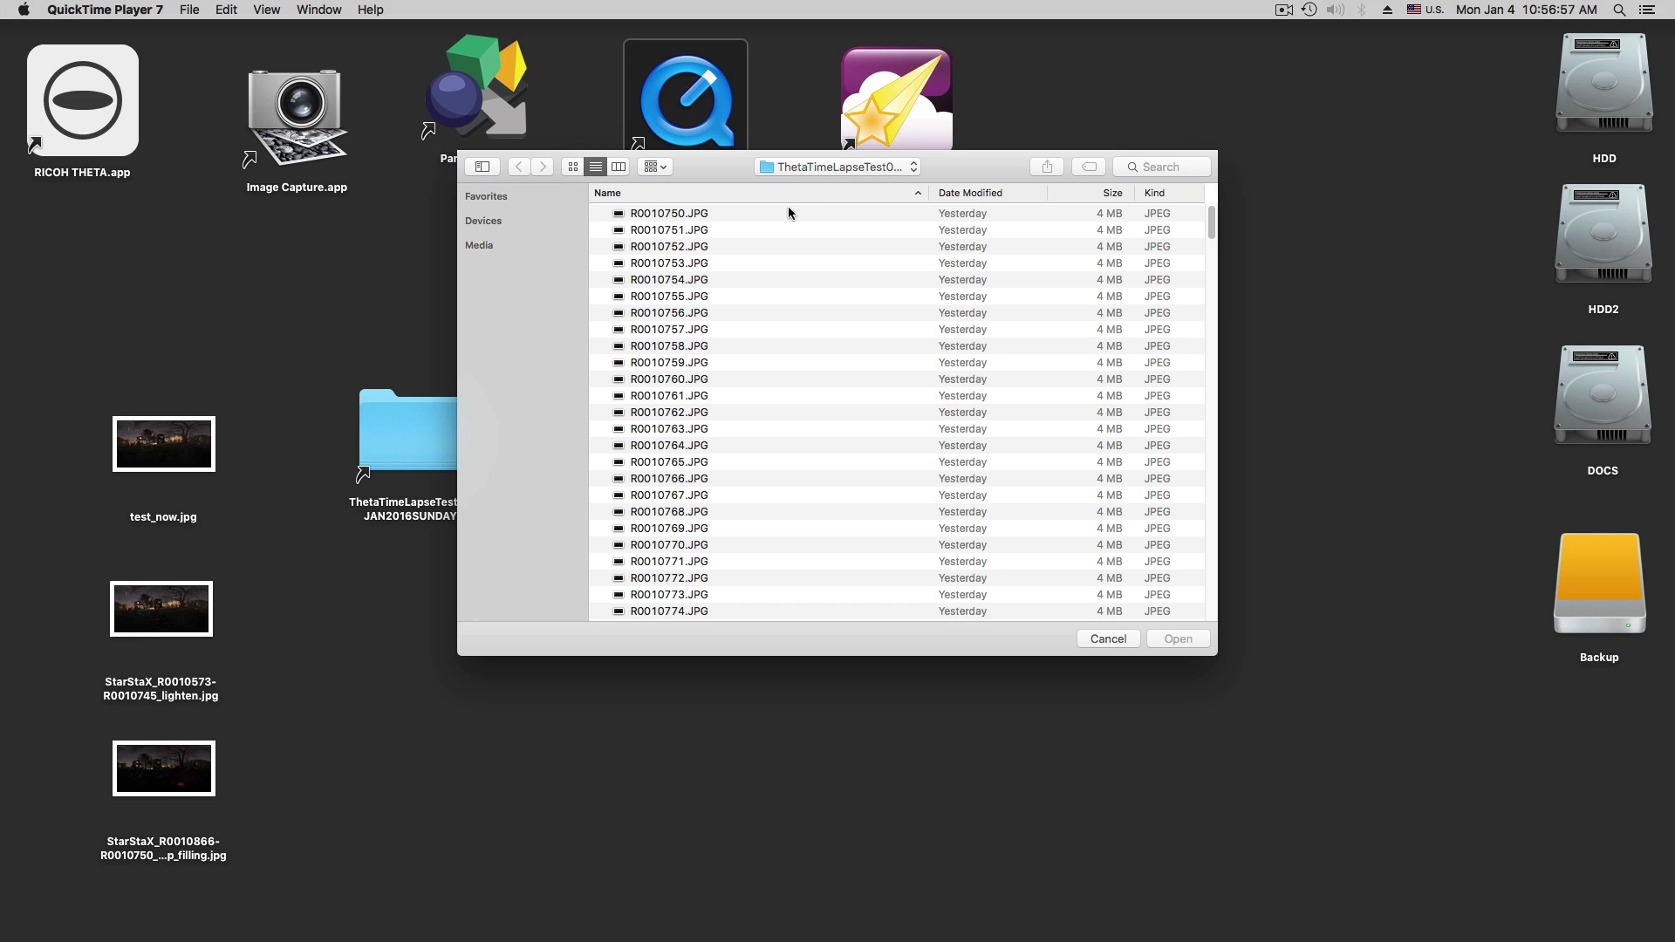
{"action": "left_click", "coordinate": [816, 169]}
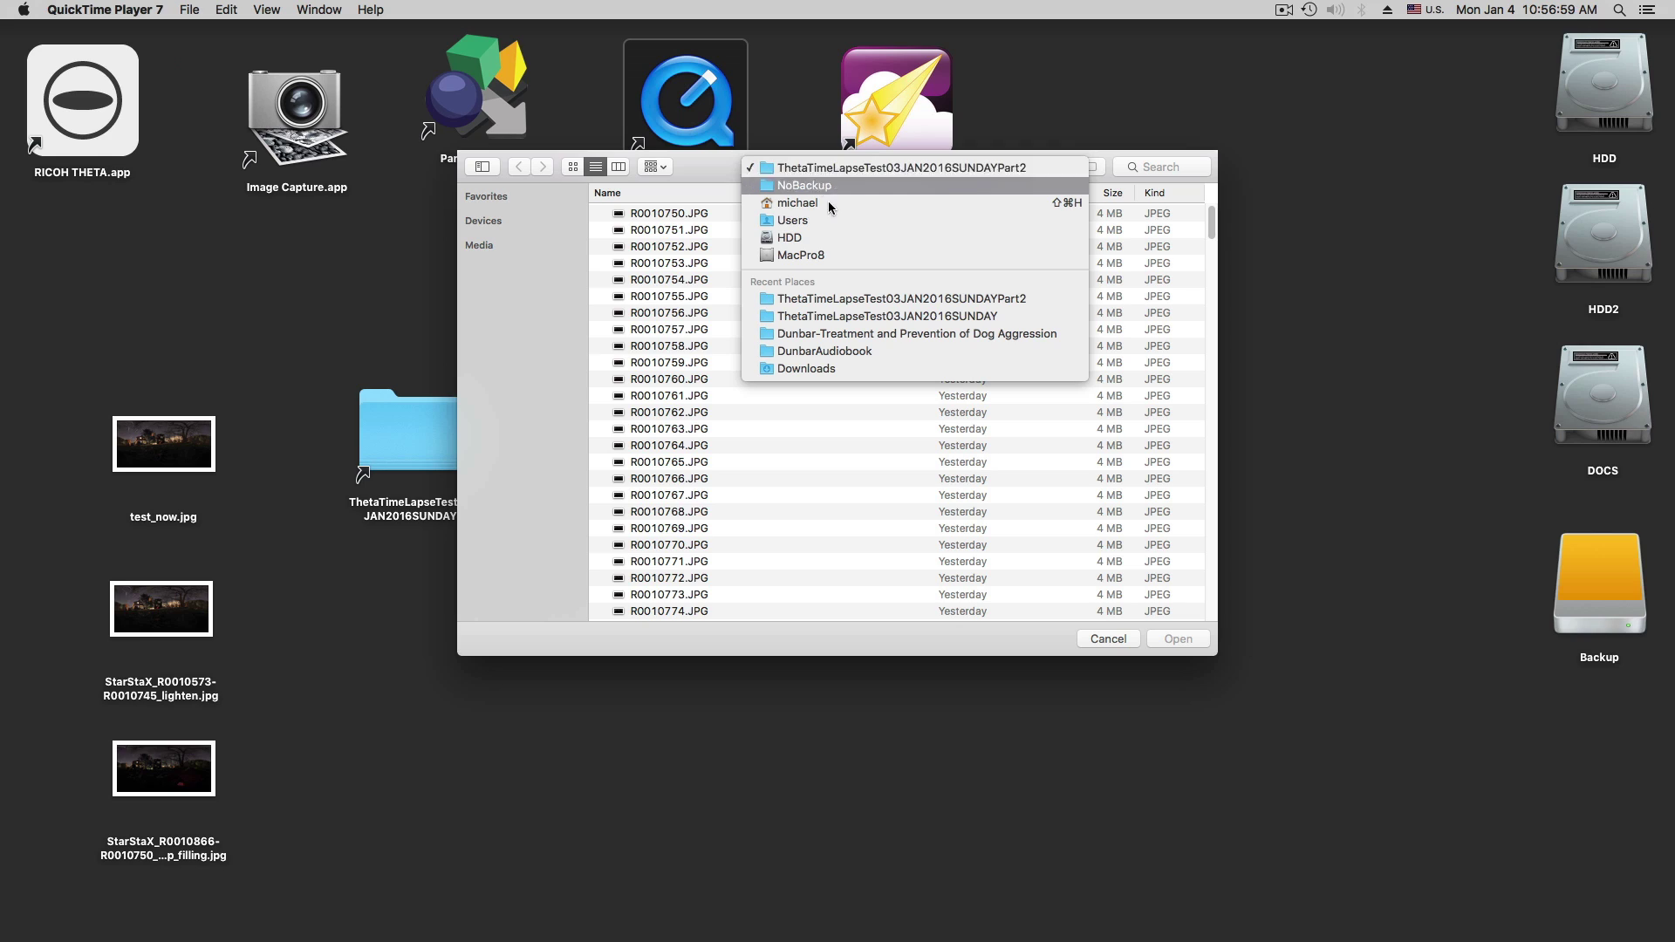
{"action": "left_click", "coordinate": [857, 316]}
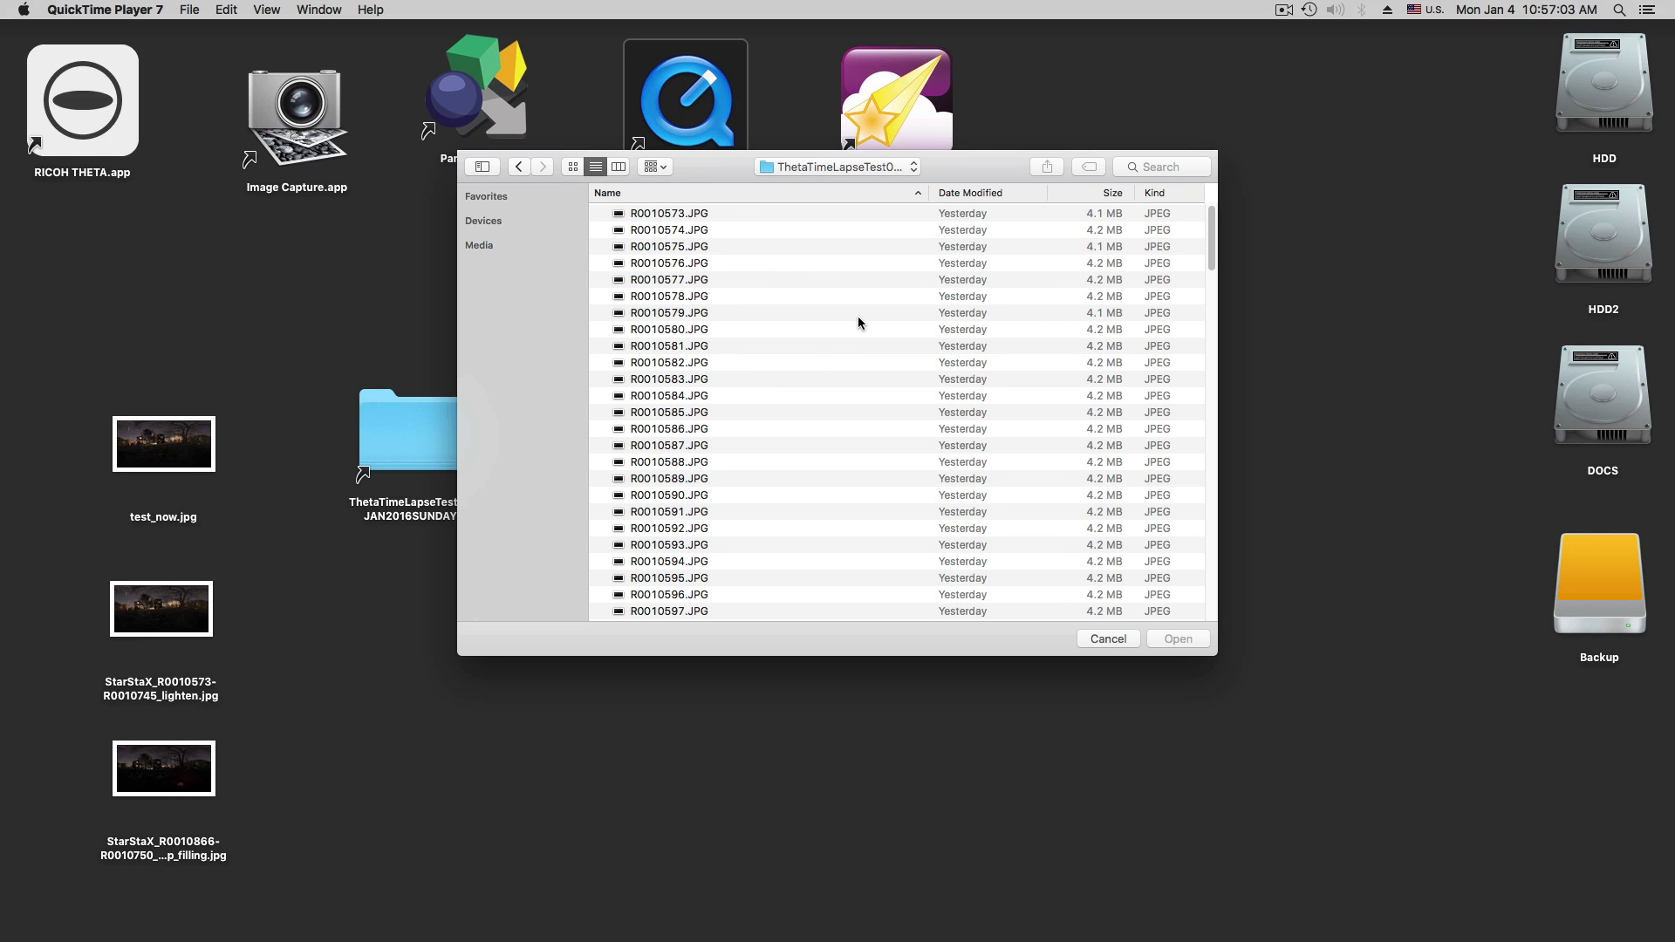
{"action": "left_click", "coordinate": [732, 396]}
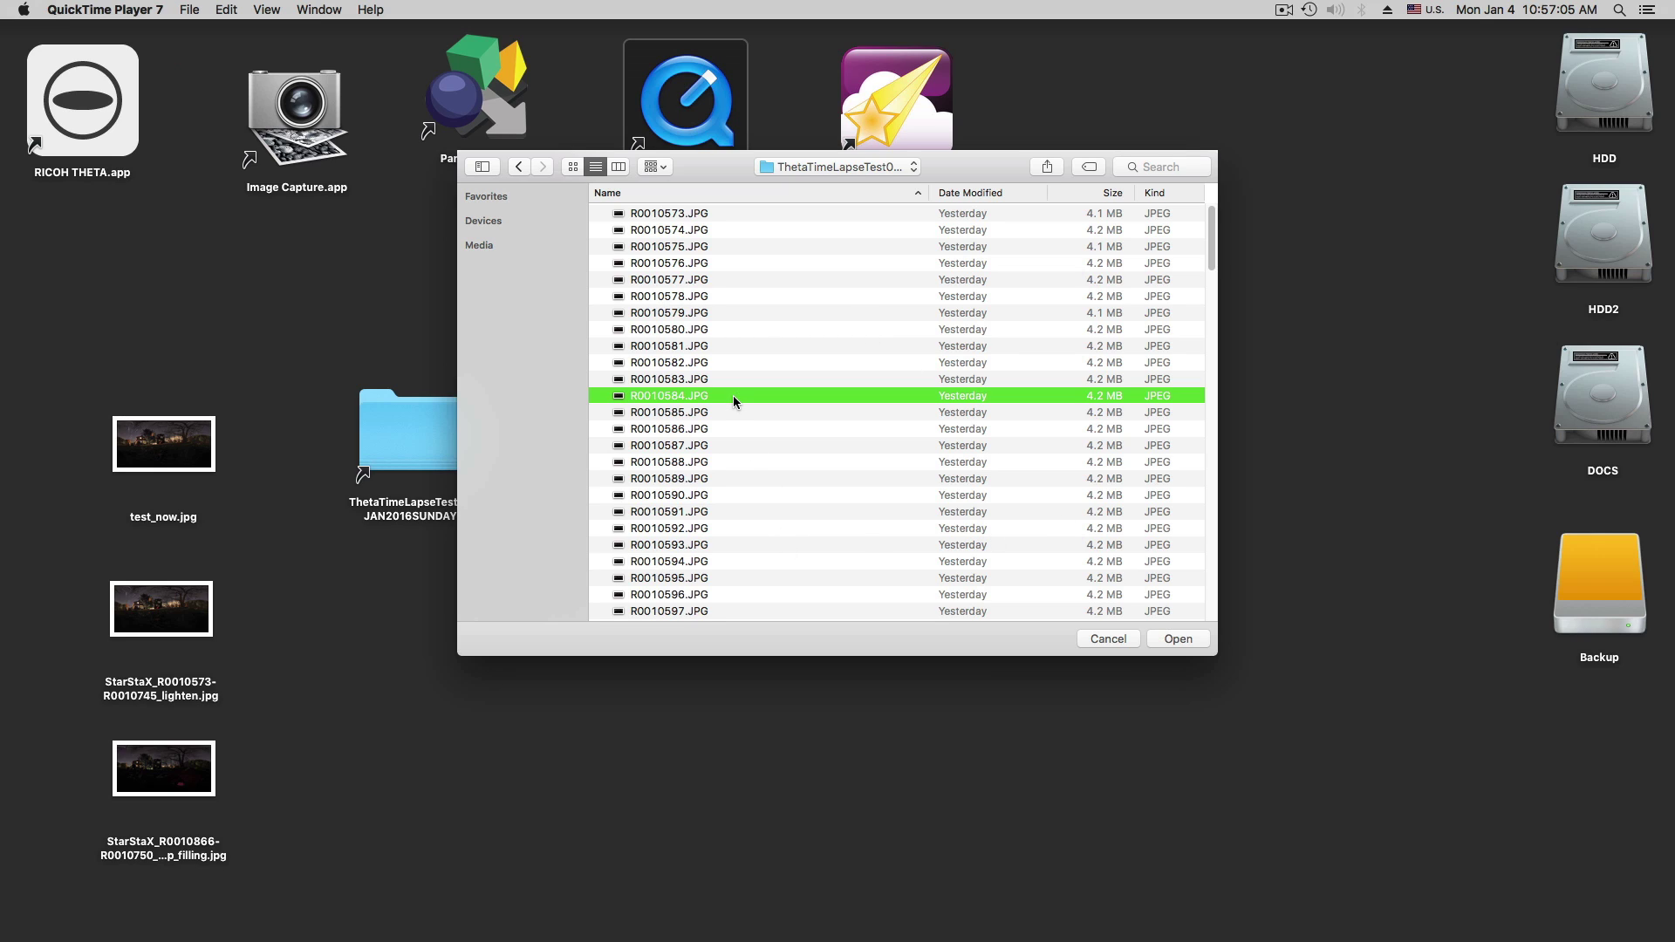
{"action": "left_click", "coordinate": [1178, 638]}
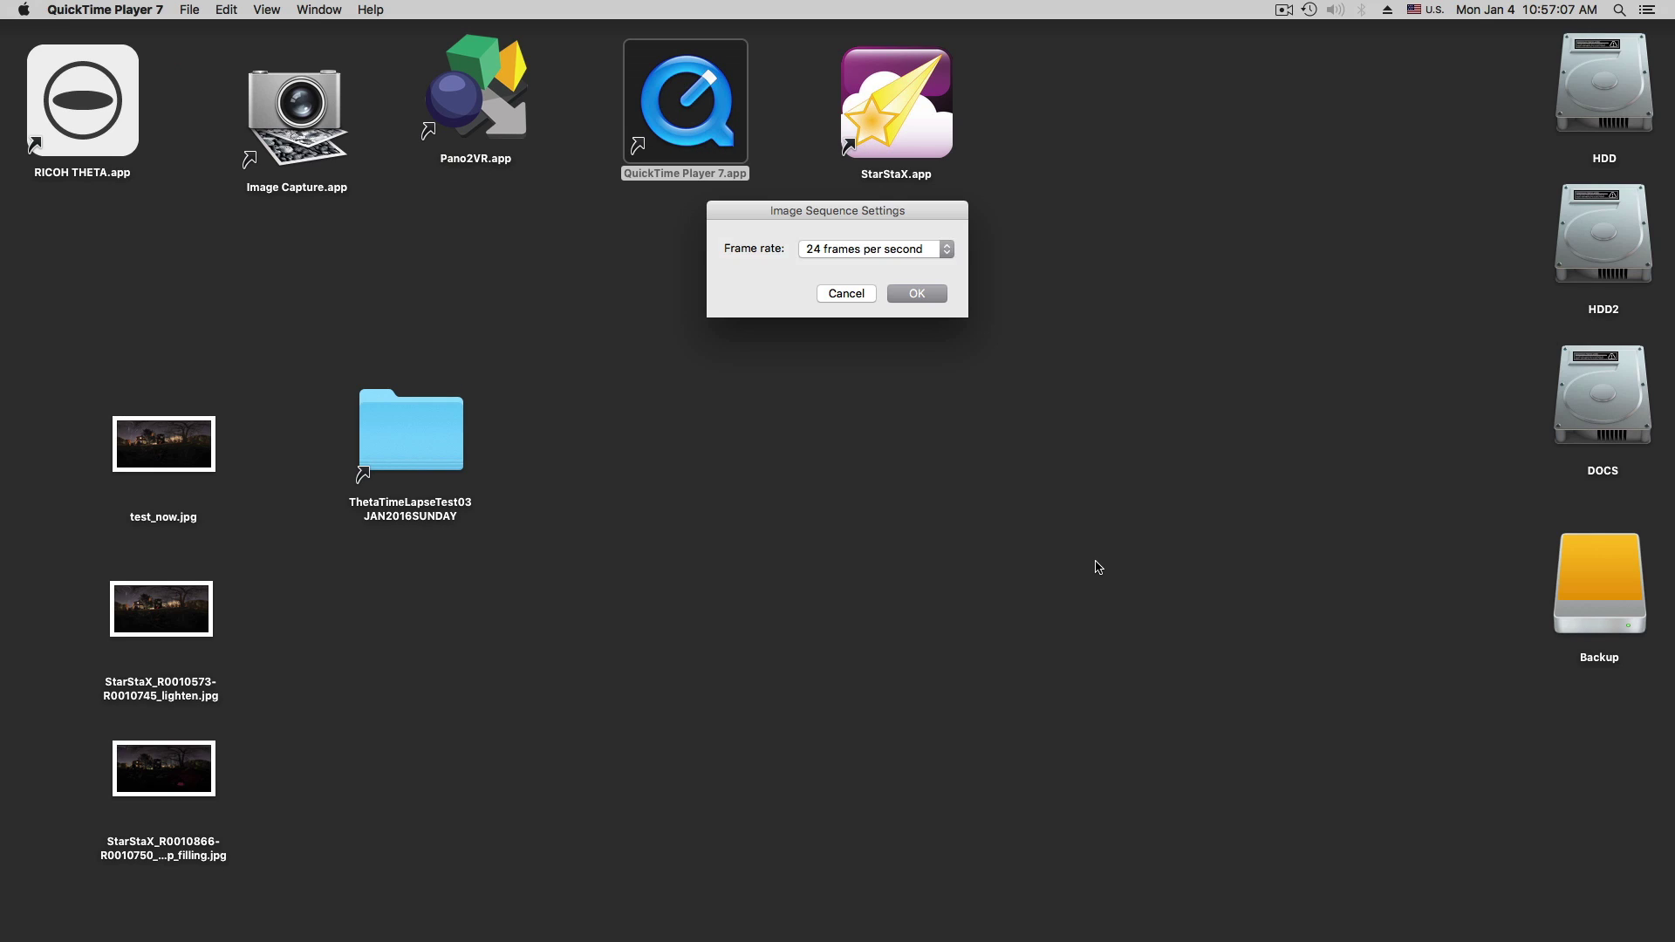
{"action": "left_click", "coordinate": [844, 252]}
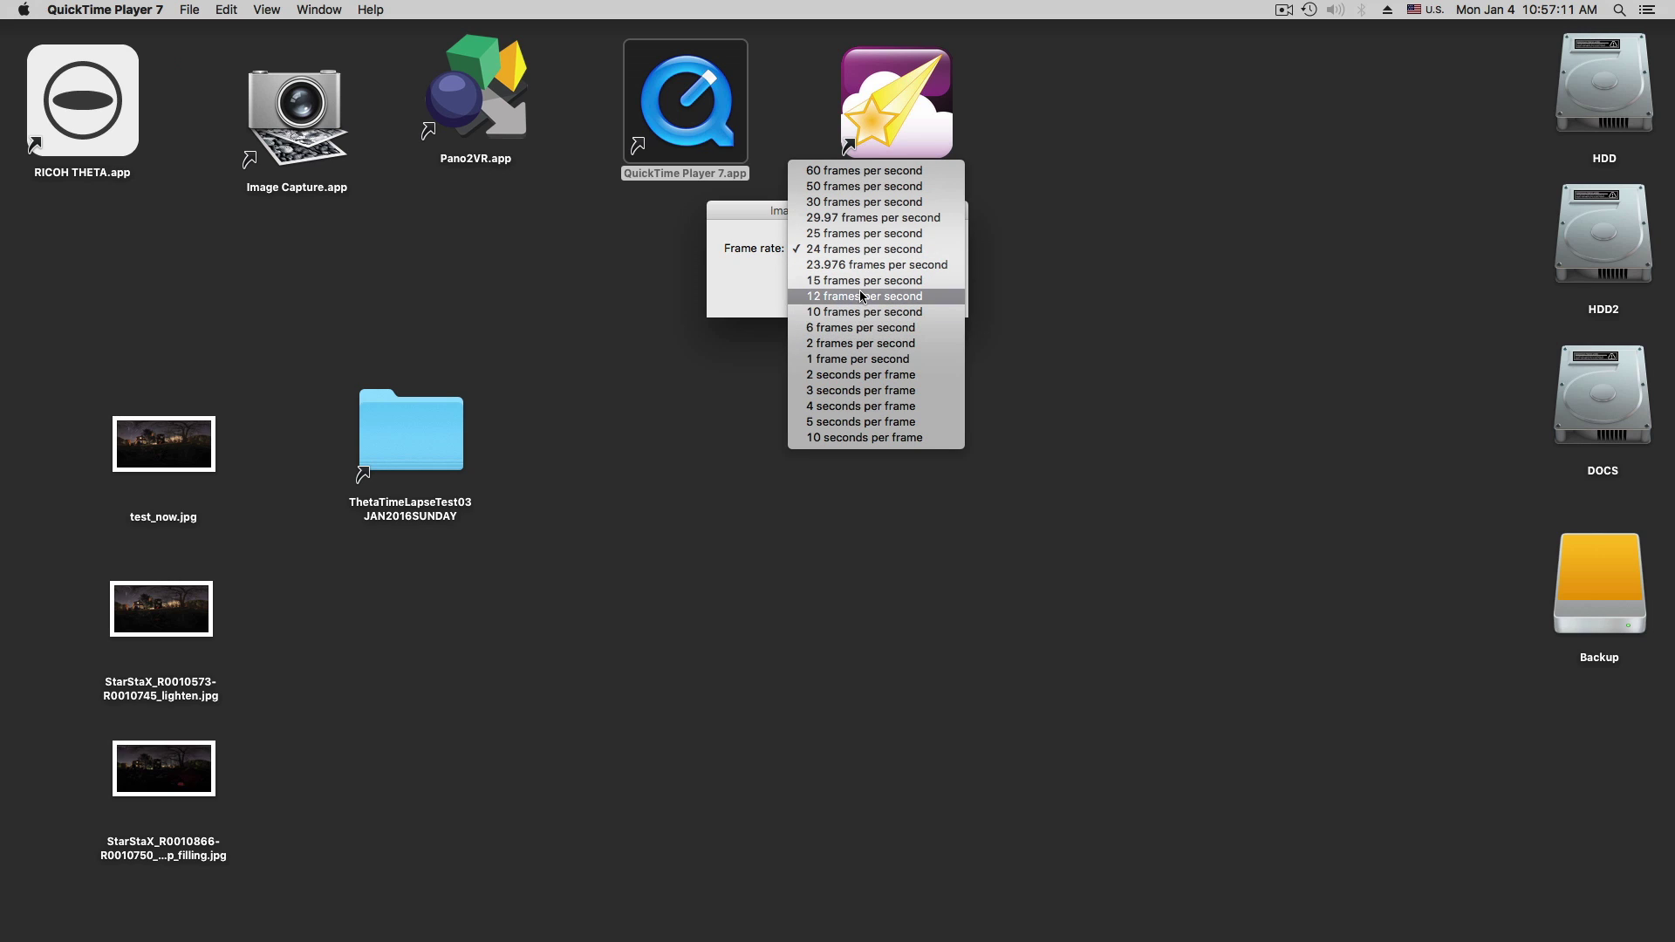
{"action": "left_click", "coordinate": [860, 283]}
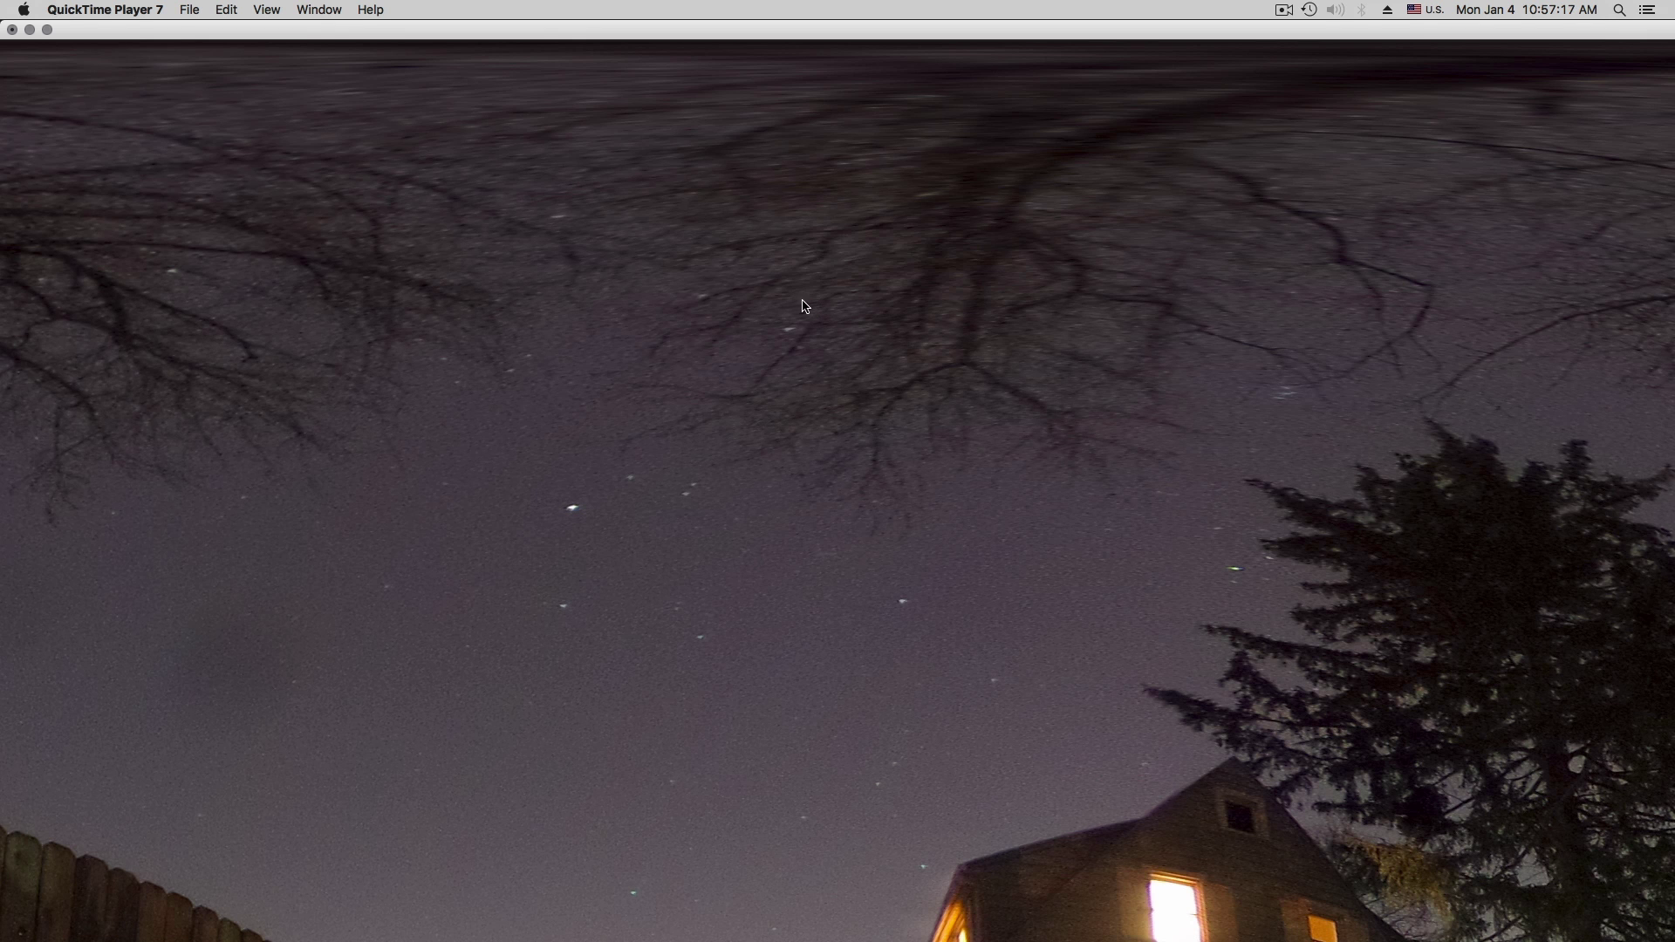
- Resize the timelapse to Half Size, then Fit to Screen, shrink the window, and start playback
{"action": "left_click", "coordinate": [267, 10]}
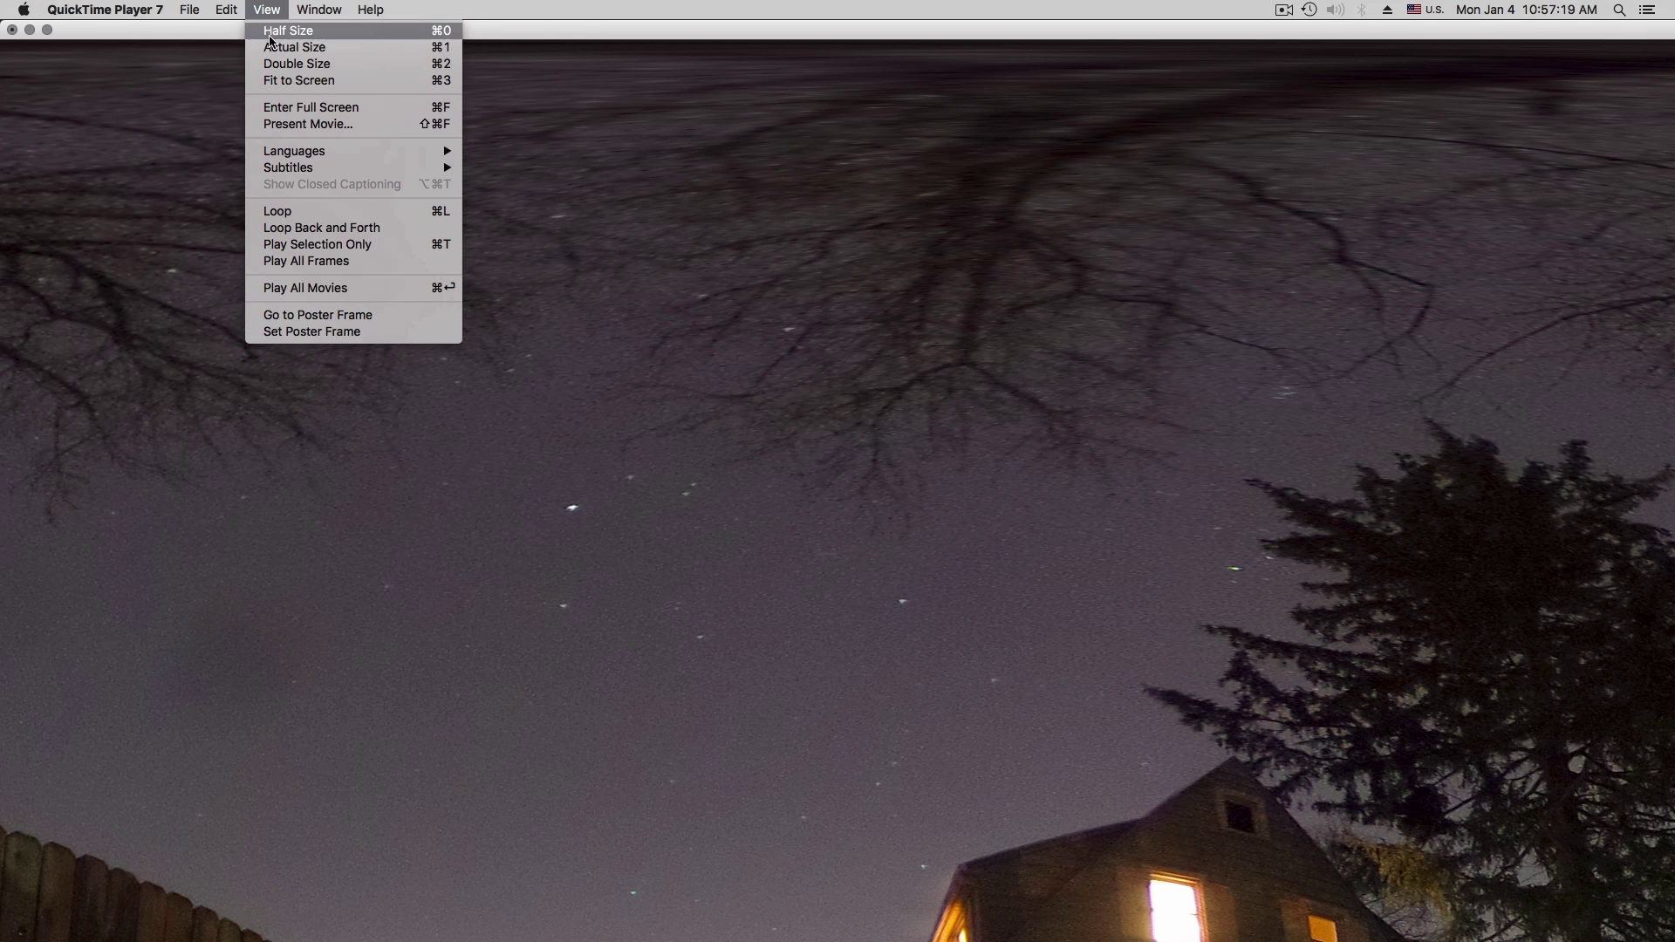
{"action": "left_click", "coordinate": [276, 35]}
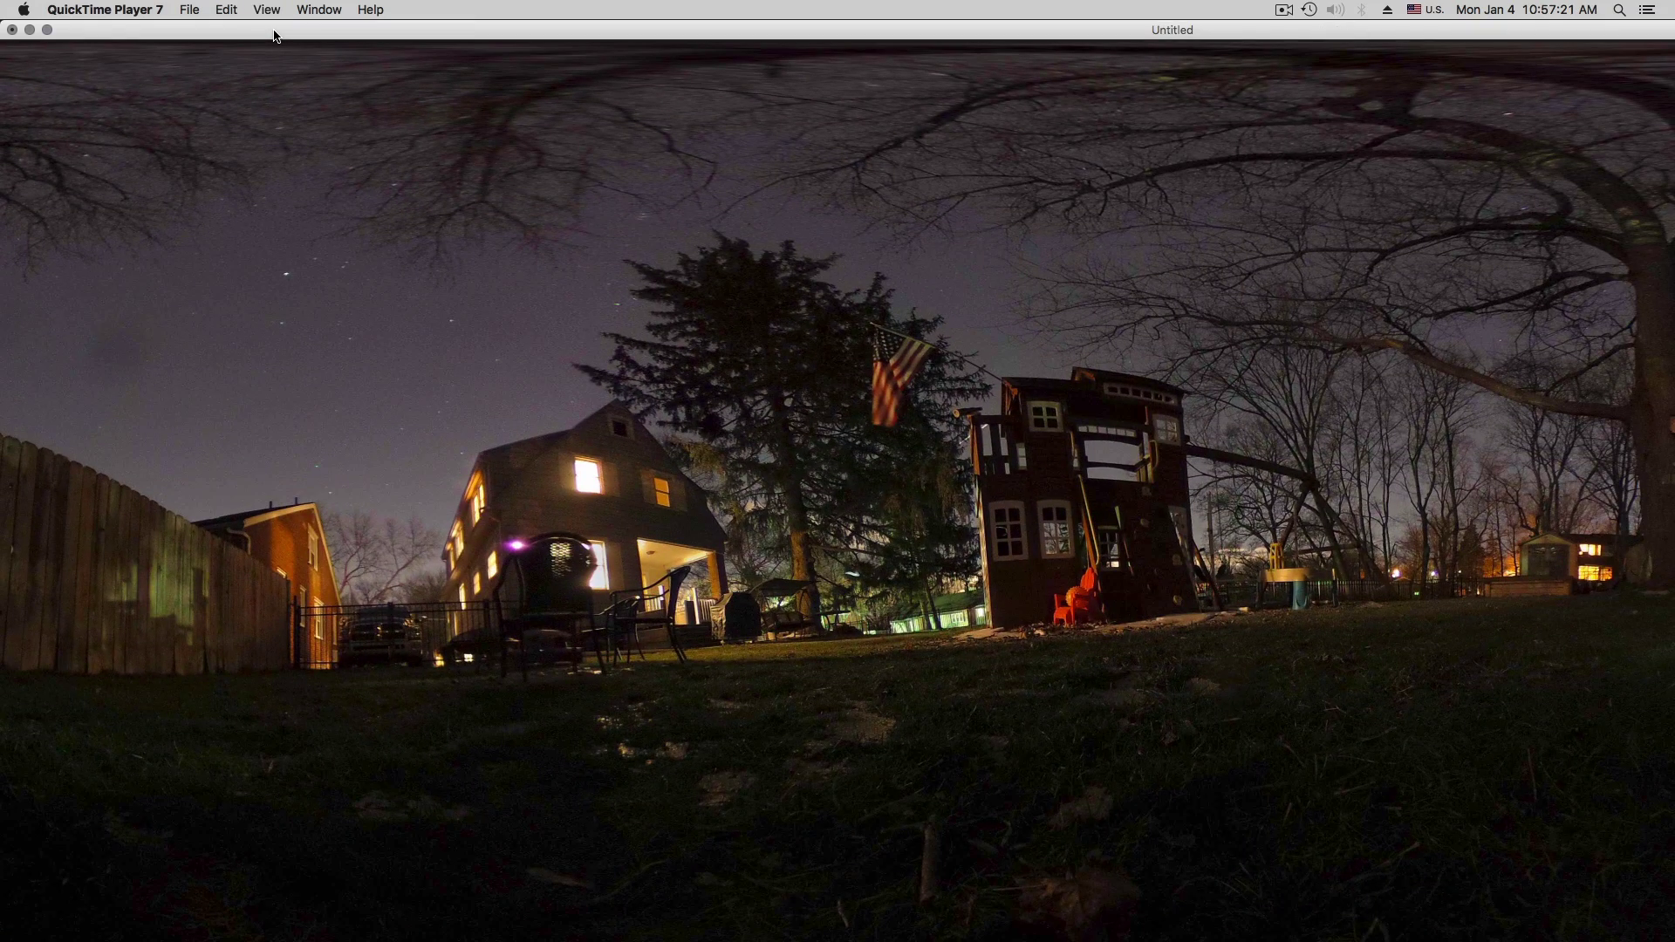
{"action": "left_click", "coordinate": [270, 9]}
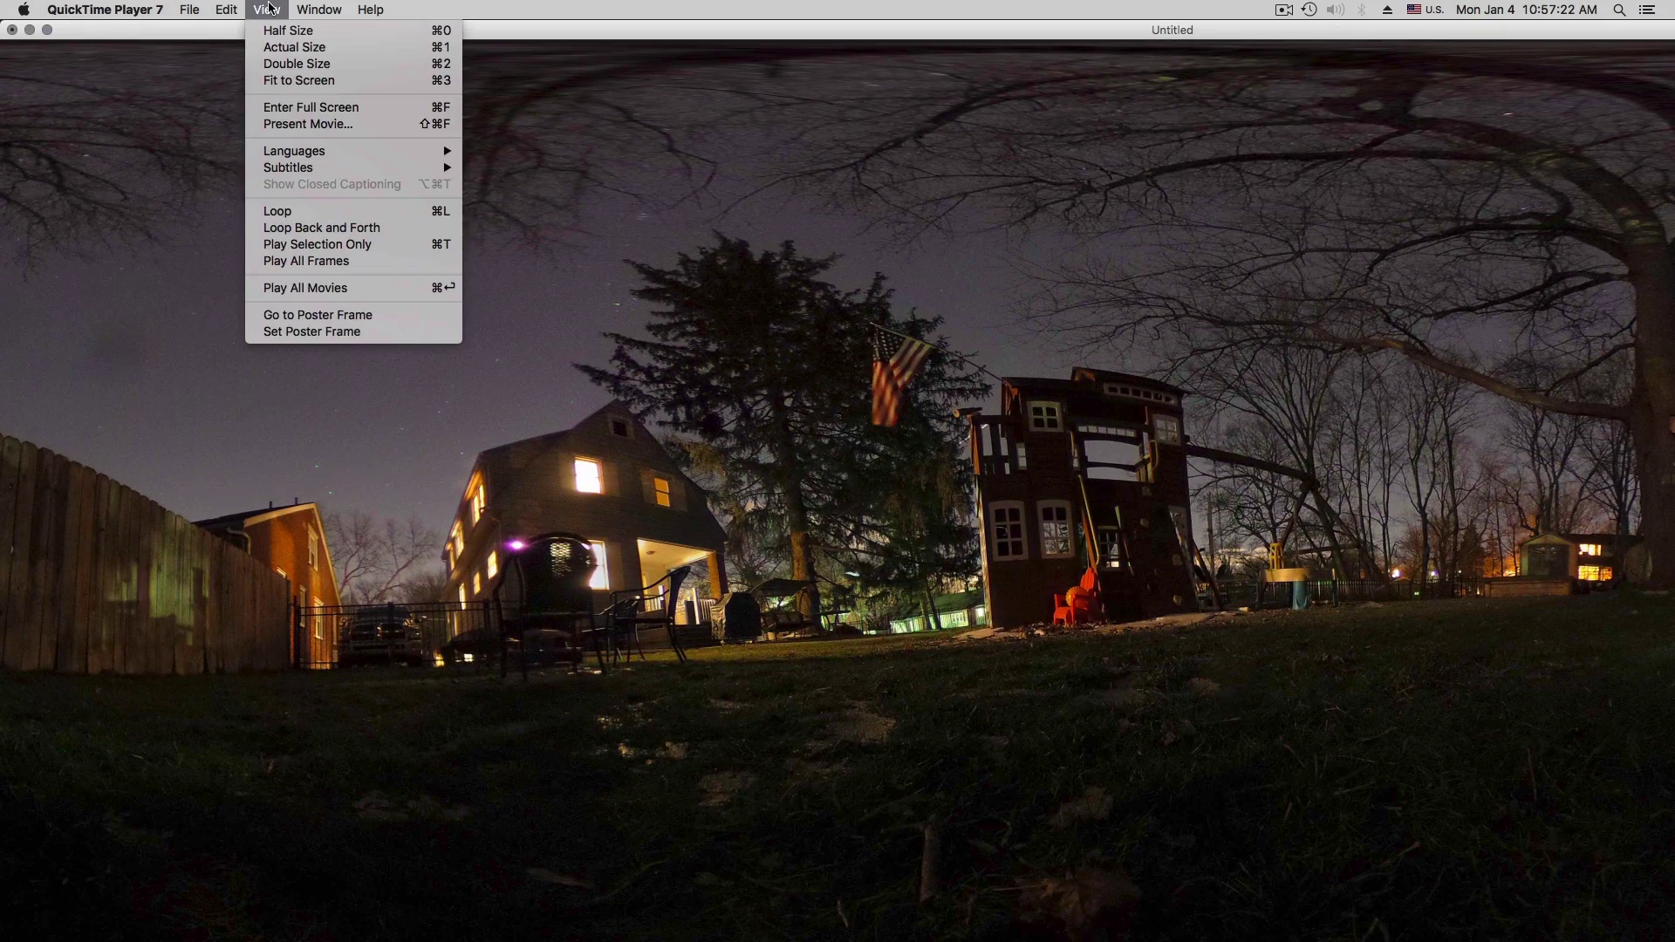
{"action": "left_click", "coordinate": [280, 80]}
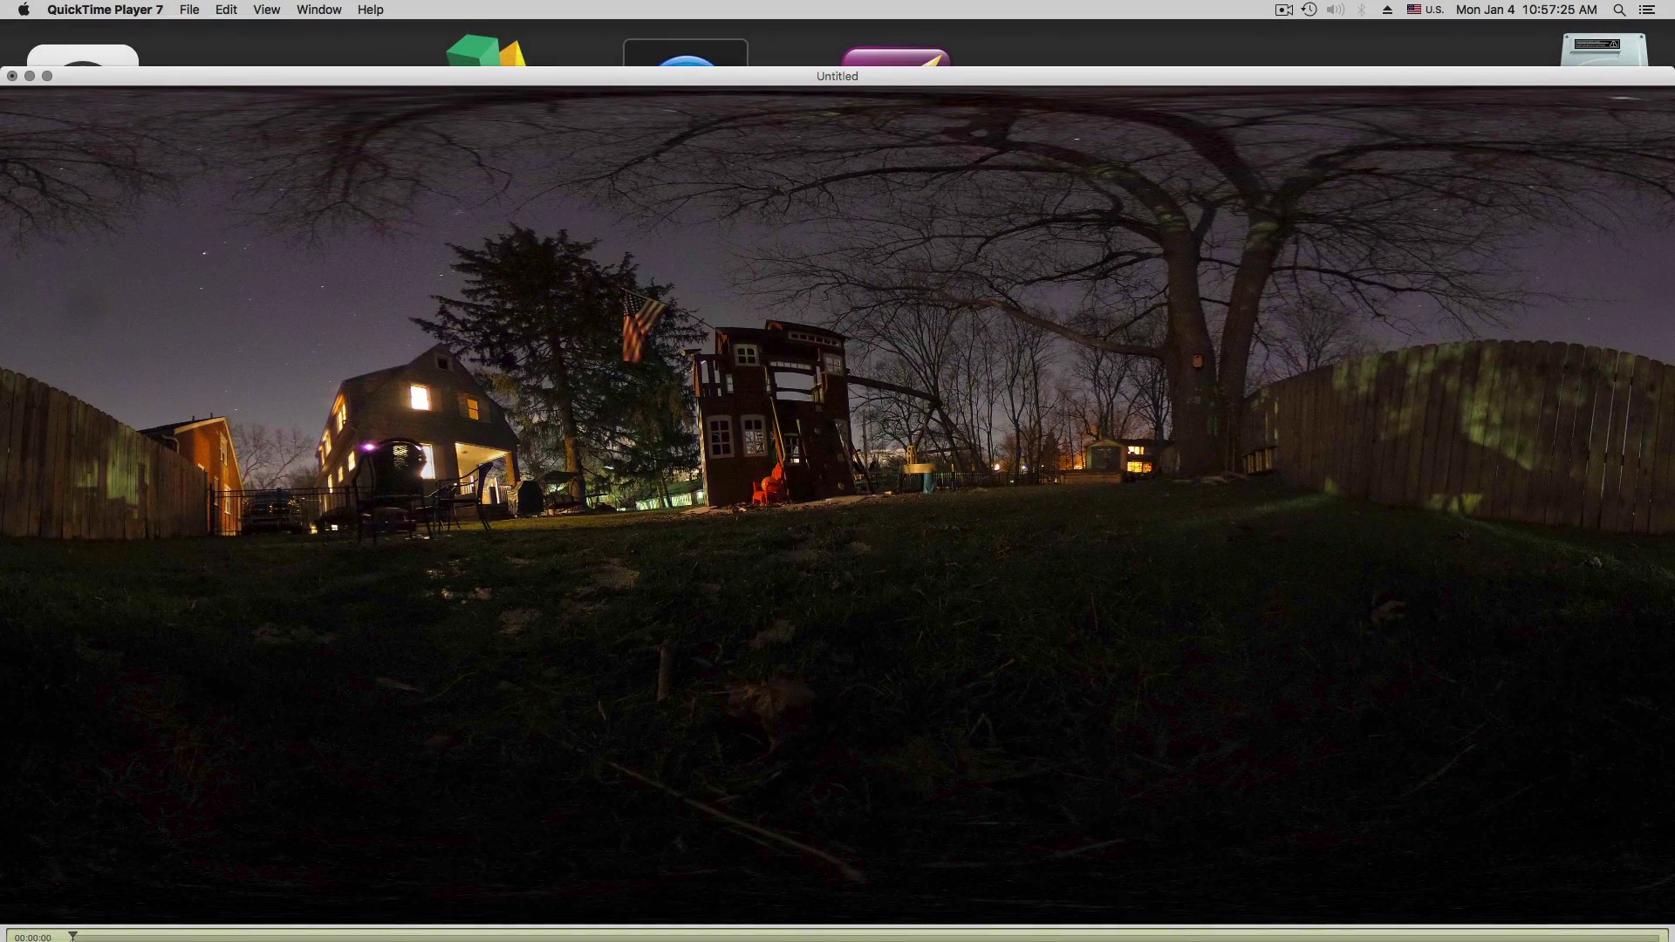
{"action": "key", "text": "super+0"}
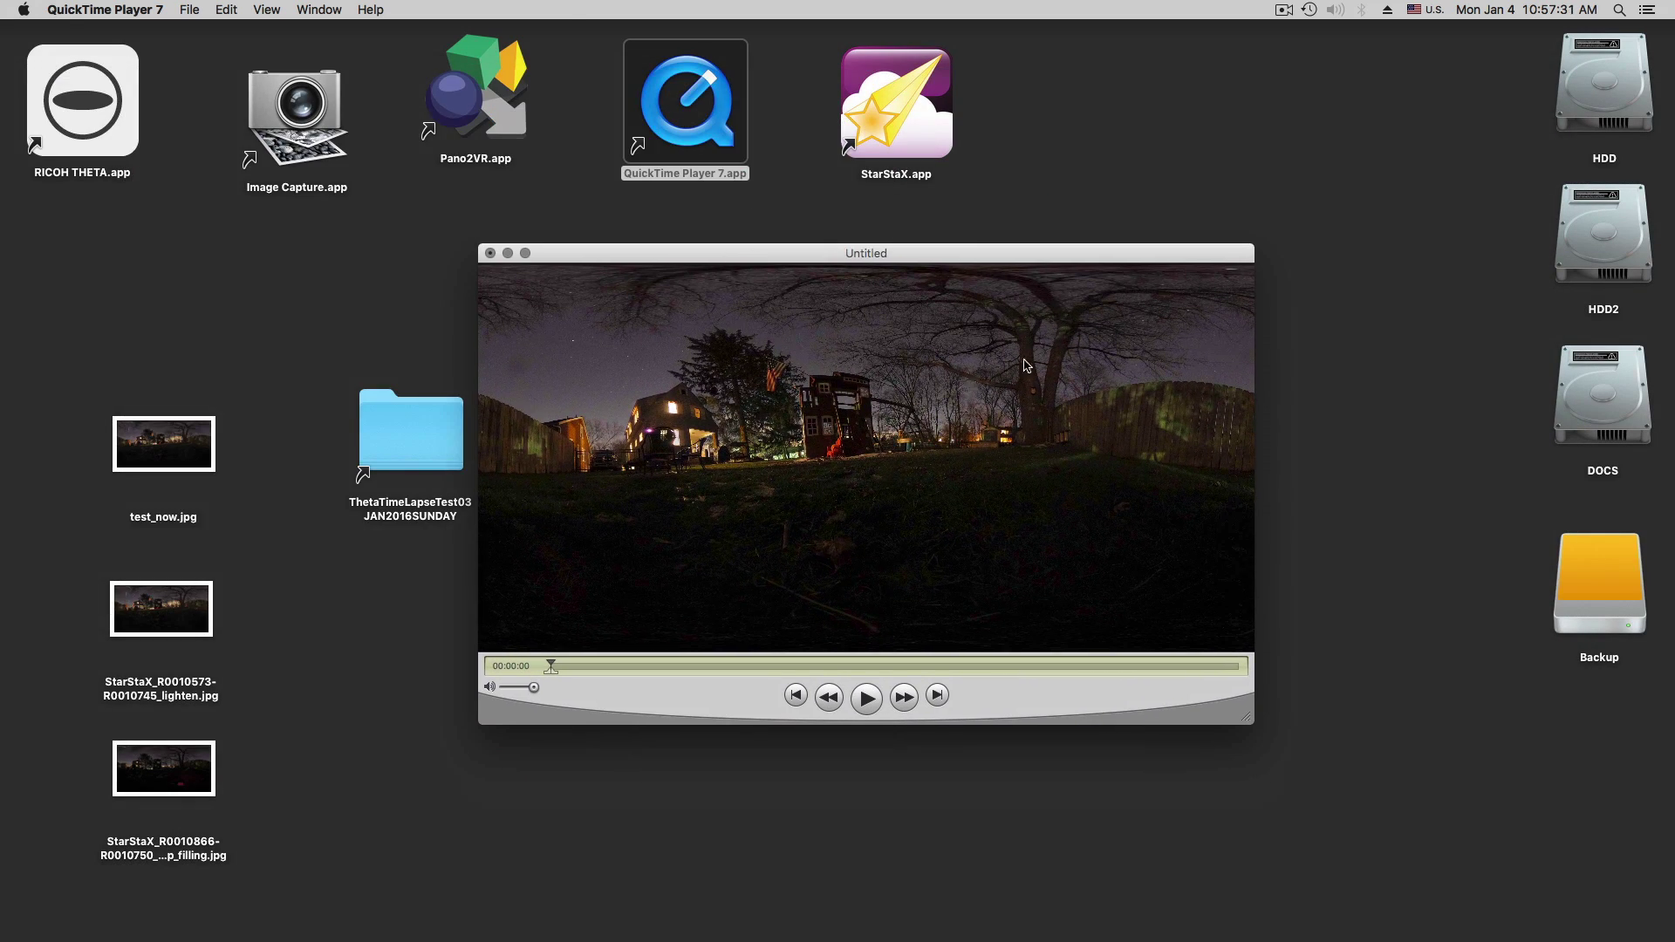
{"action": "left_click", "coordinate": [868, 699]}
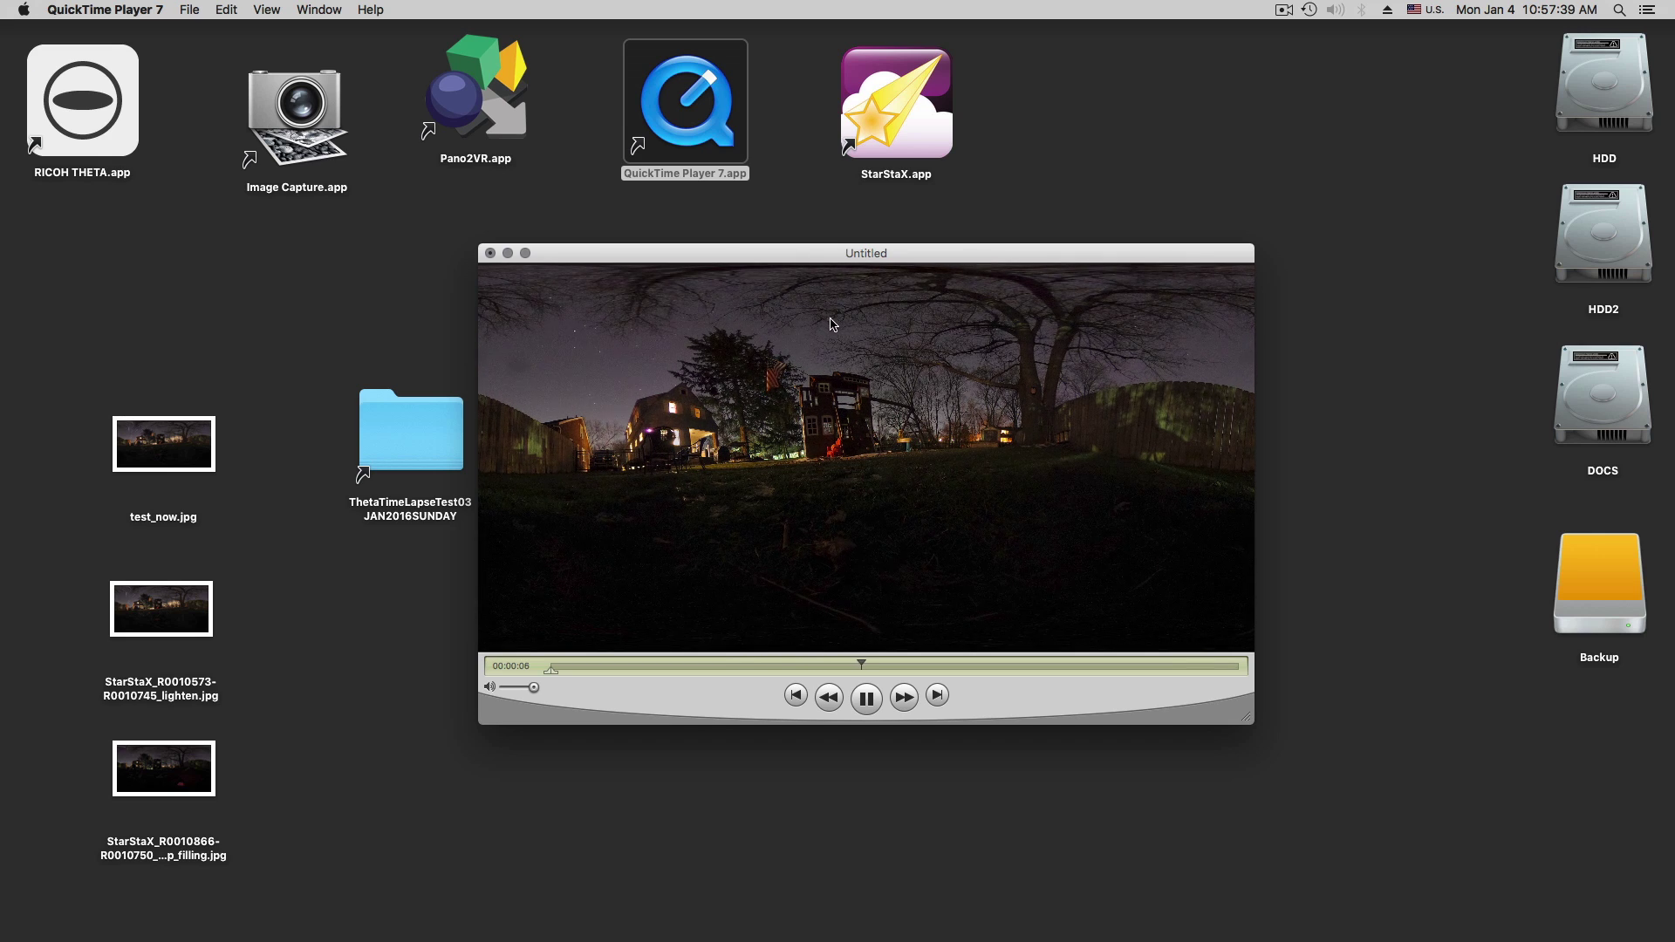
- Pause the timelapse at 00:00:05, then check the File menu and dismiss it without saving
{"action": "left_click", "coordinate": [955, 666], "text": "shift"}
{"action": "left_click_drag", "start_coordinate": [955, 661], "coordinate": [776, 669]}
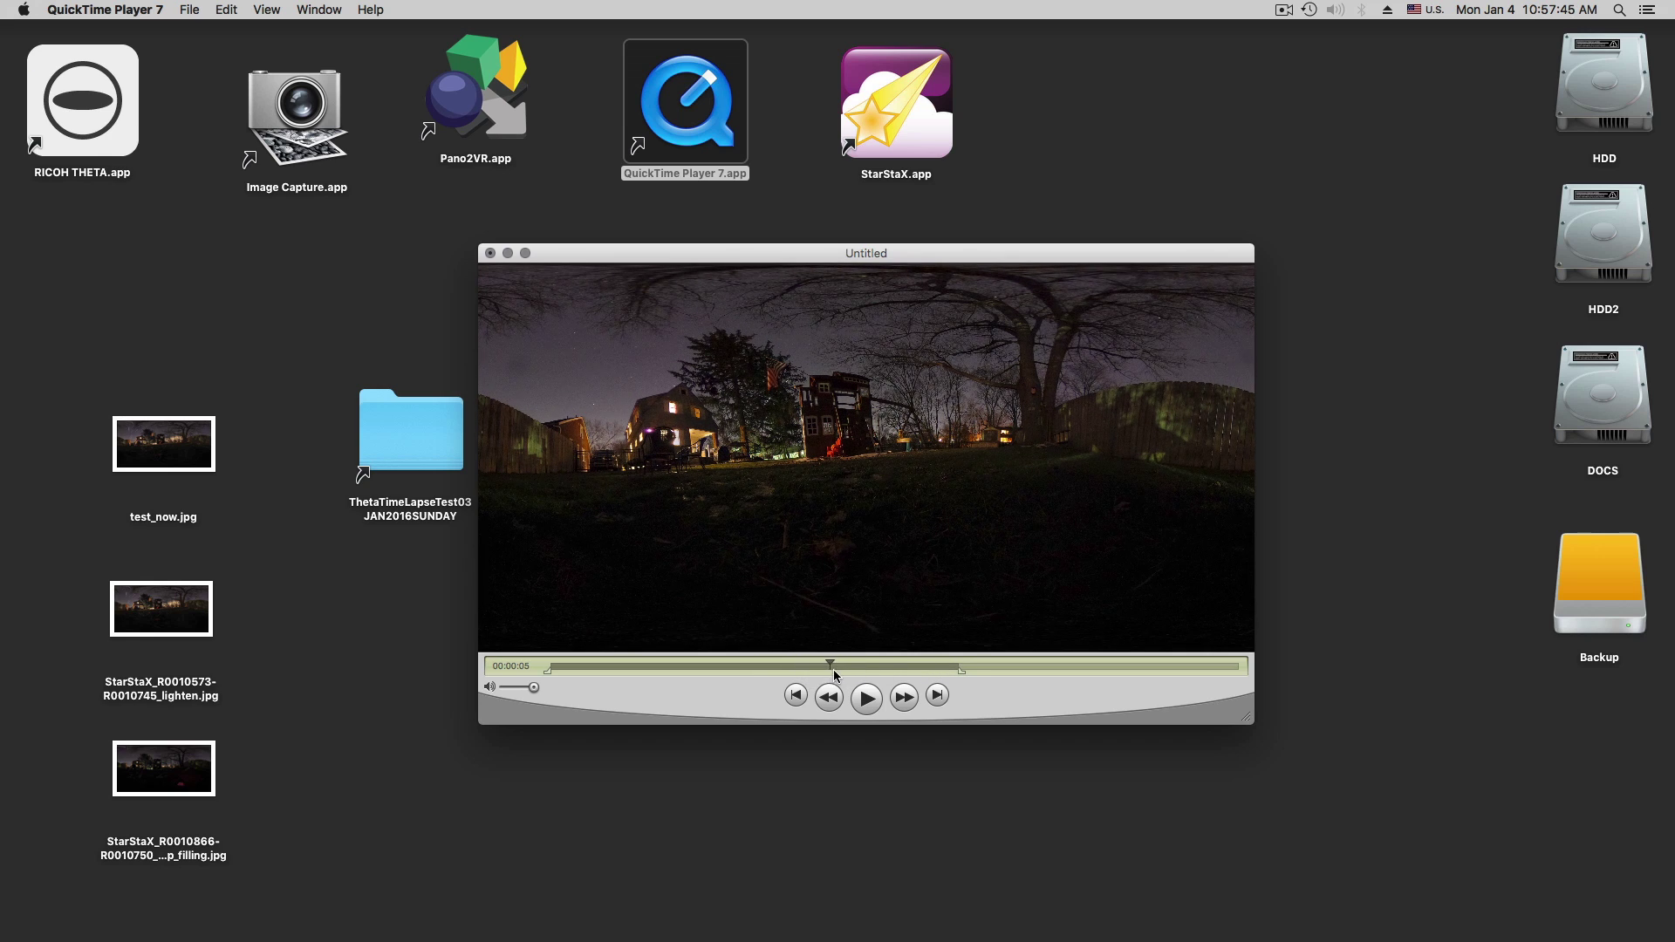
{"action": "left_click_drag", "start_coordinate": [859, 673], "coordinate": [826, 669]}
{"action": "left_click", "coordinate": [192, 11]}
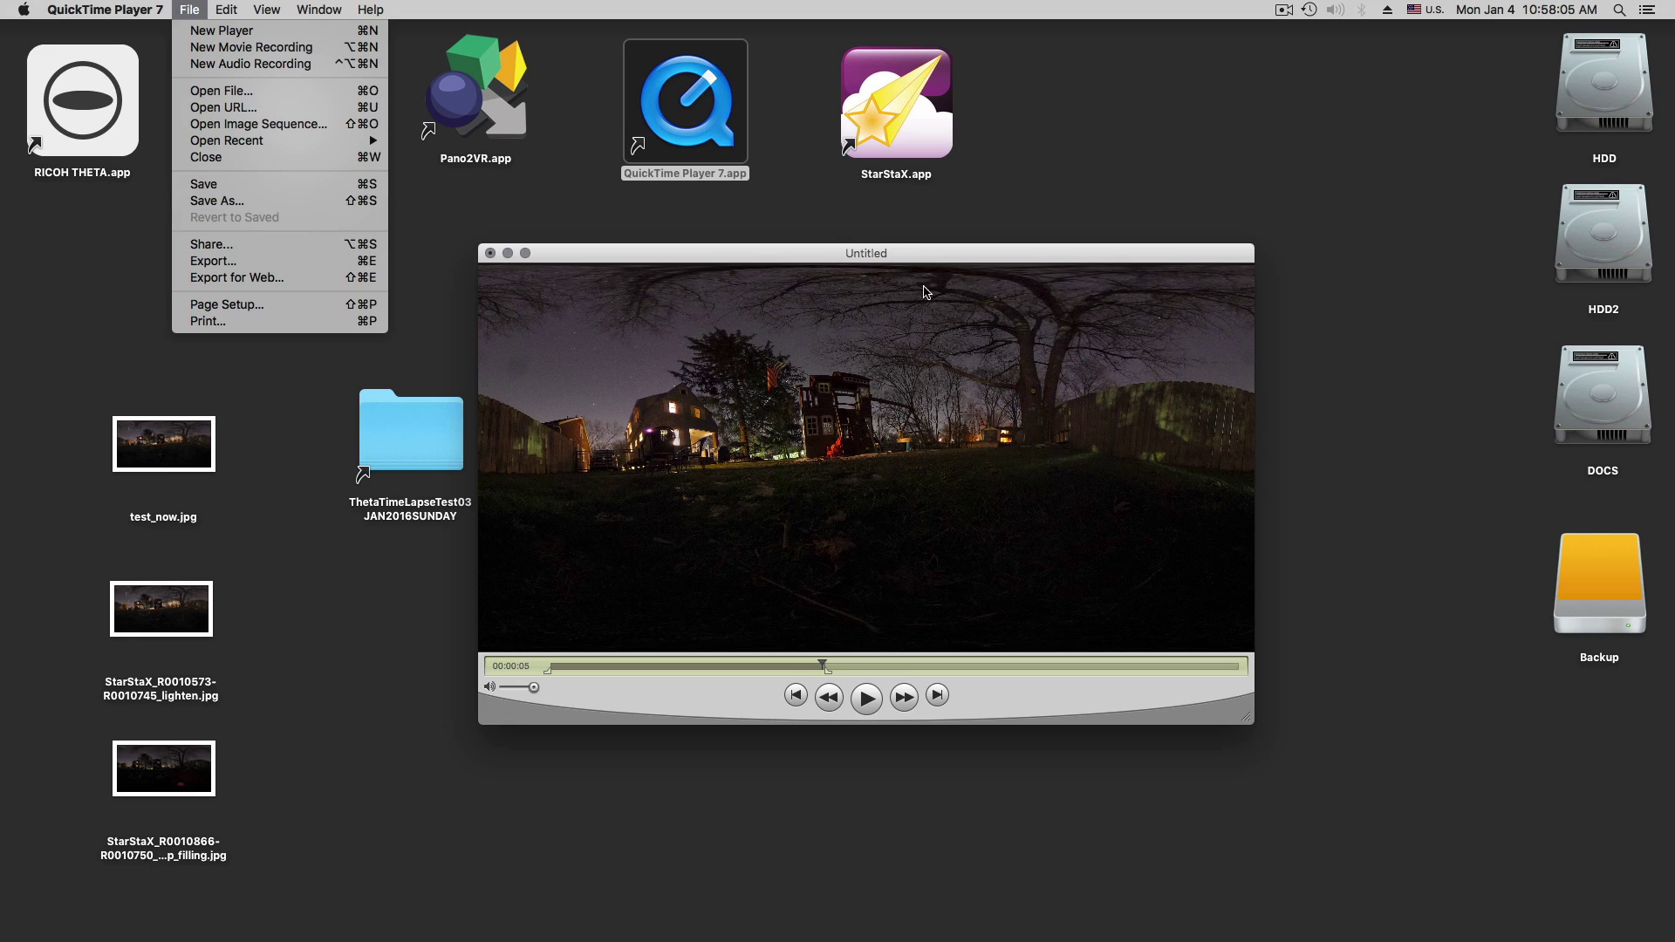
{"action": "left_click", "coordinate": [601, 262]}
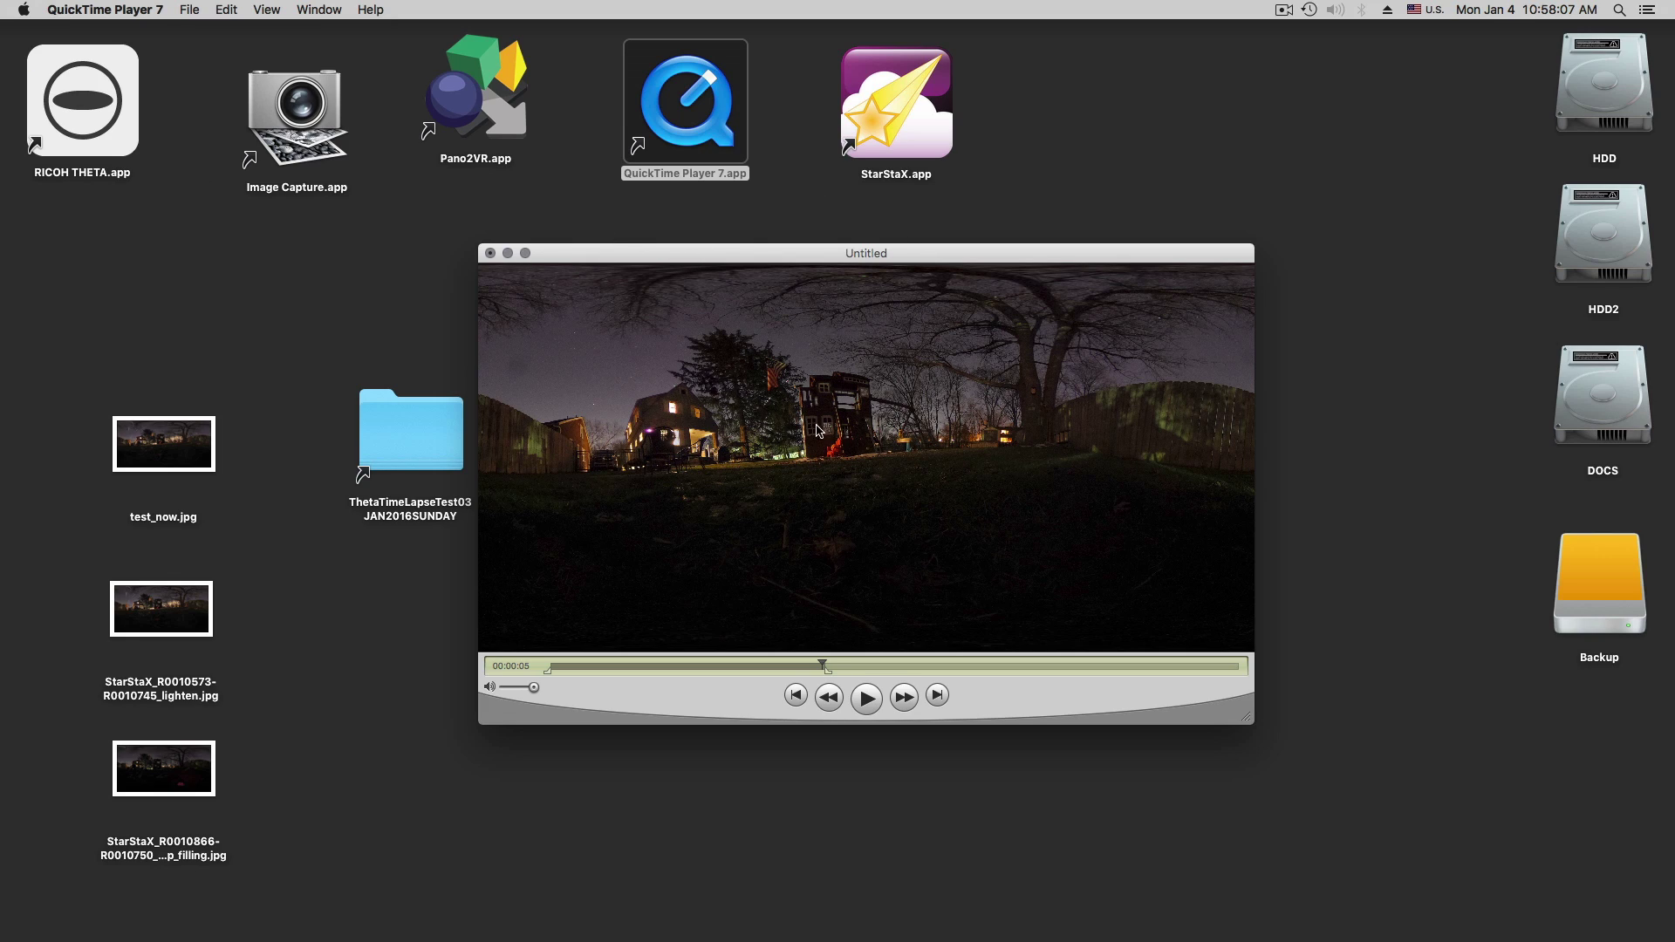